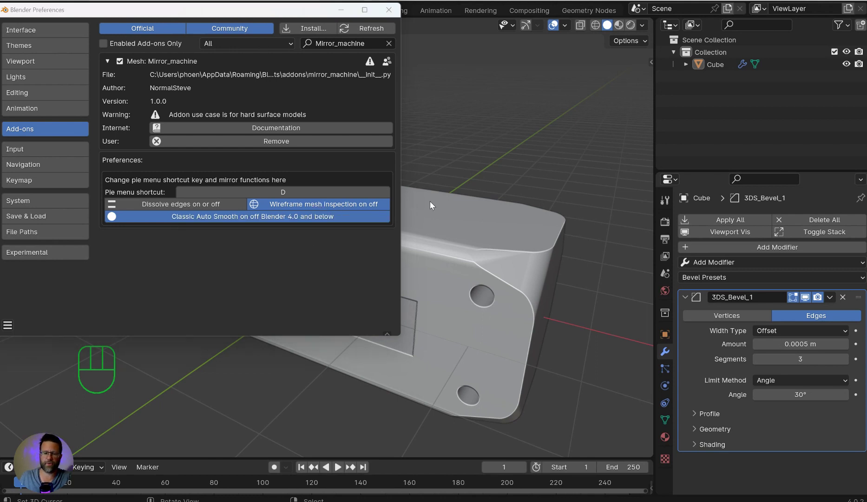
Step: Select the drilled block and mirror it along the positive Z direction with Mirror Machine
{"action": "middle_click_drag", "start_coordinate": [412, 197], "coordinate": [540, 216]}
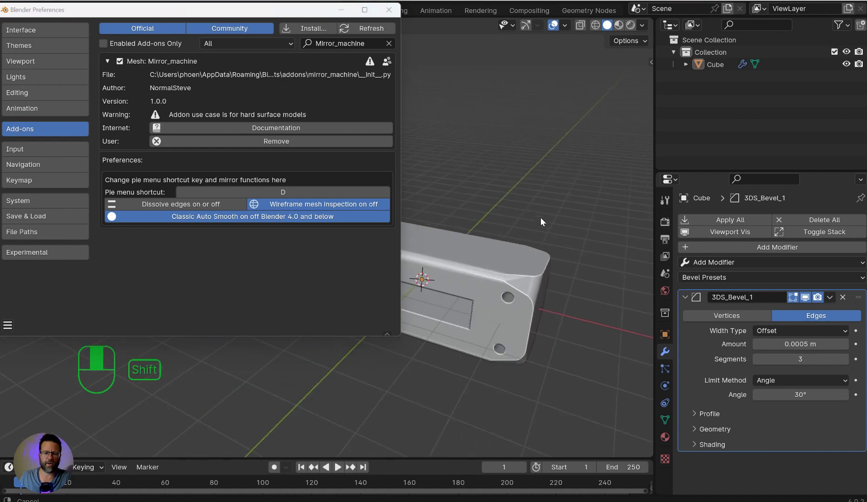
{"action": "left_click", "coordinate": [503, 239]}
{"action": "middle_click_drag", "start_coordinate": [483, 272], "coordinate": [496, 273]}
{"action": "scroll", "coordinate": [496, 273], "scroll_direction": "down", "scroll_amount": 1}
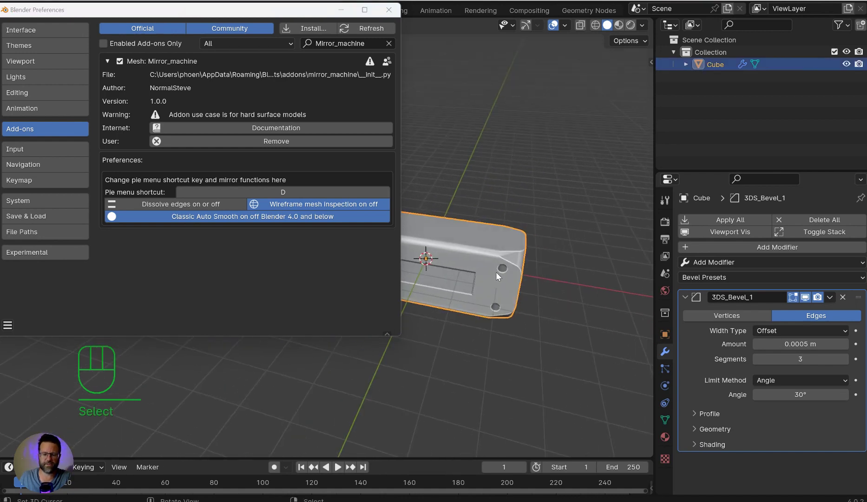
{"action": "key", "text": "d"}
{"action": "left_click", "coordinate": [485, 291]}
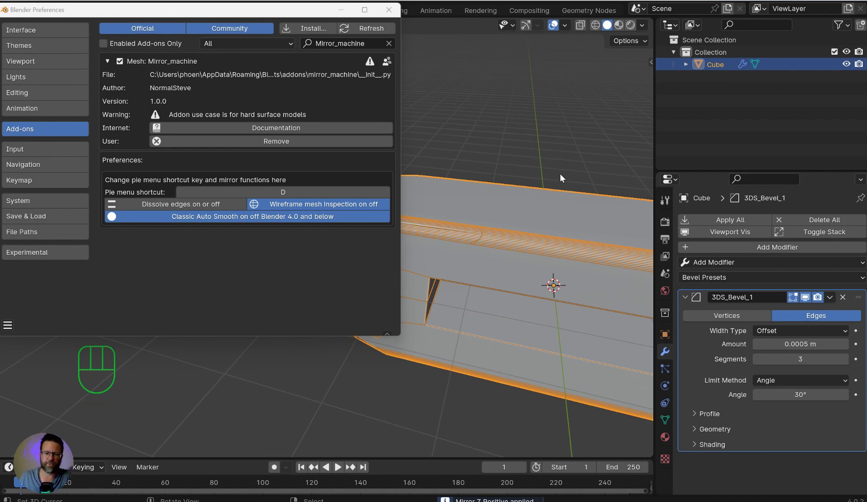
Step: Examine the mirrored block's topology in Edit Mode and its overall shape in Object Mode
{"action": "scroll", "coordinate": [514, 188], "scroll_direction": "down", "scroll_amount": 3, "text": "ctrl"}
{"action": "key", "text": "Tab"}
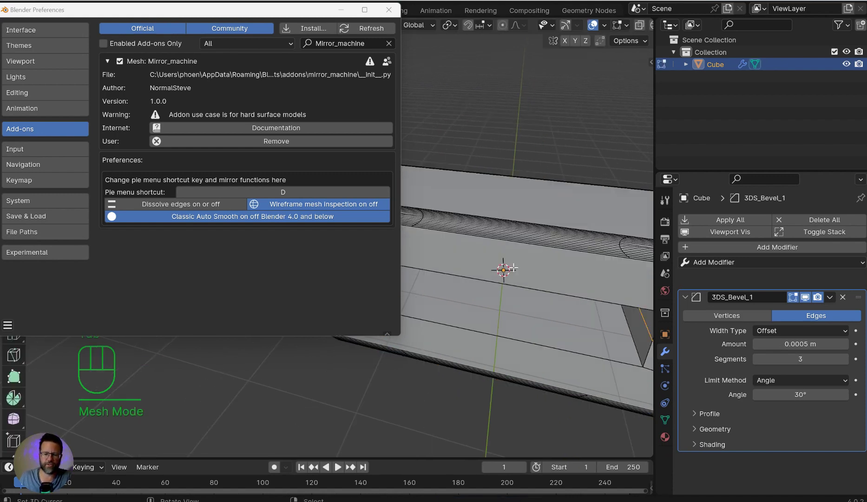
{"action": "scroll", "coordinate": [534, 232], "scroll_direction": "up", "scroll_amount": 2}
{"action": "key", "text": "Tab"}
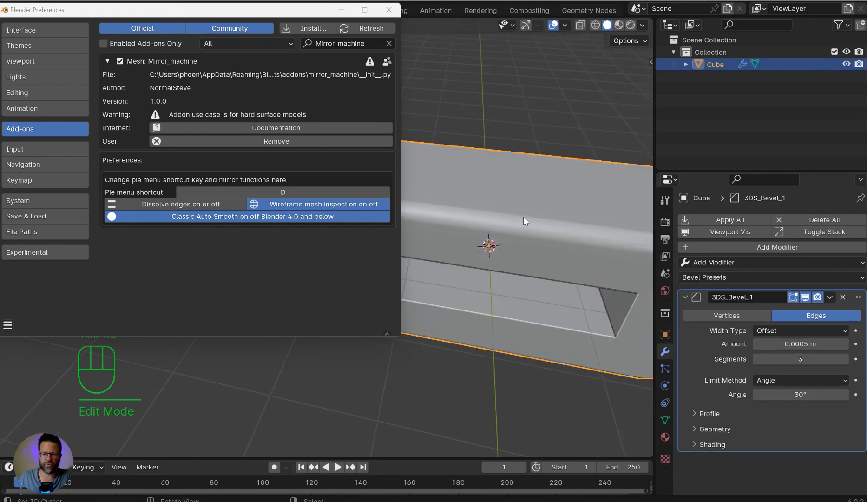
{"action": "scroll", "coordinate": [522, 216], "scroll_direction": "down", "scroll_amount": 5}
{"action": "middle_click_drag", "start_coordinate": [484, 219], "coordinate": [653, 247]}
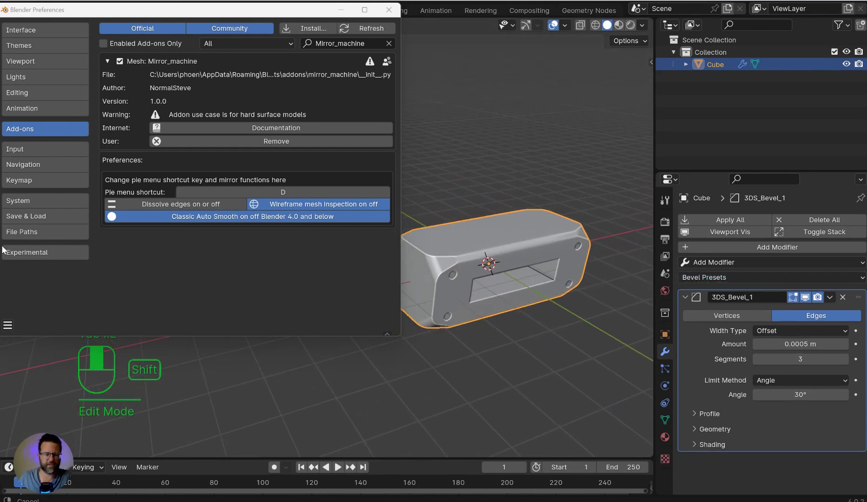
{"action": "mouse_move", "coordinate": [2, 245]}
{"action": "middle_mouse_down", "text": "shift"}
{"action": "mouse_move", "coordinate": [21, 242]}
{"action": "mouse_move", "coordinate": [4, 241]}
{"action": "middle_mouse_up", "text": "shift"}
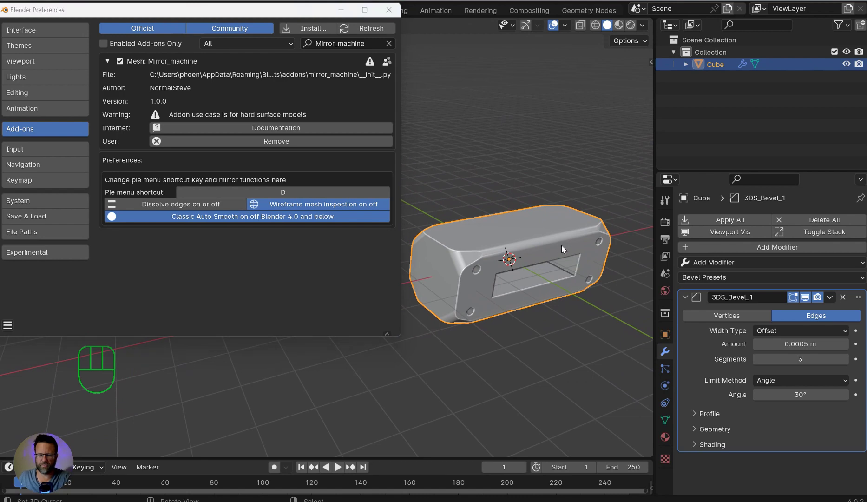
Step: Mirror the block along positive X and check the wireframe inspection and mirrored holes
{"action": "left_click", "coordinate": [563, 233]}
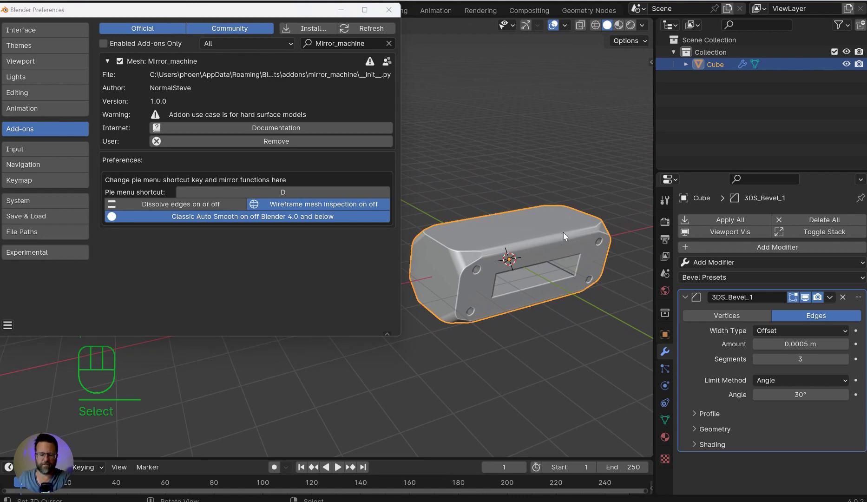
{"action": "key", "text": "d"}
{"action": "left_click", "coordinate": [488, 238]}
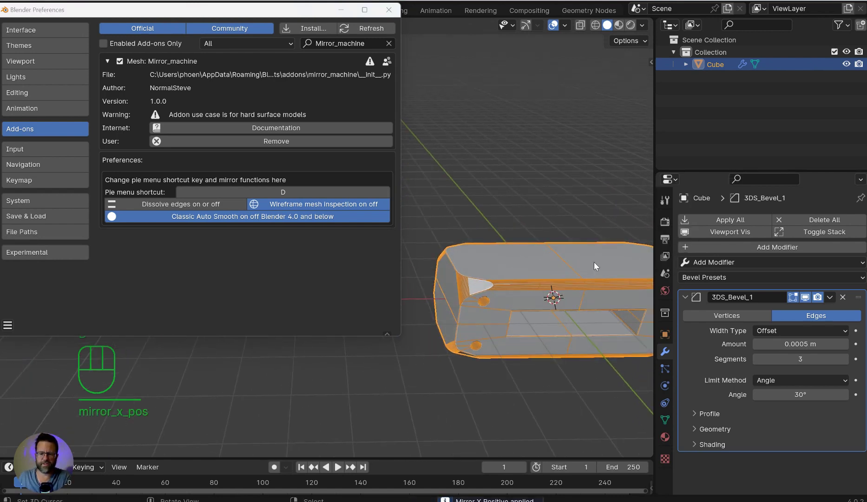
{"action": "middle_click_drag", "start_coordinate": [569, 254], "coordinate": [177, 209], "text": "shift"}
{"action": "scroll", "coordinate": [505, 233], "scroll_direction": "up", "scroll_amount": 7}
{"action": "scroll", "coordinate": [479, 256], "scroll_direction": "down", "scroll_amount": 6}
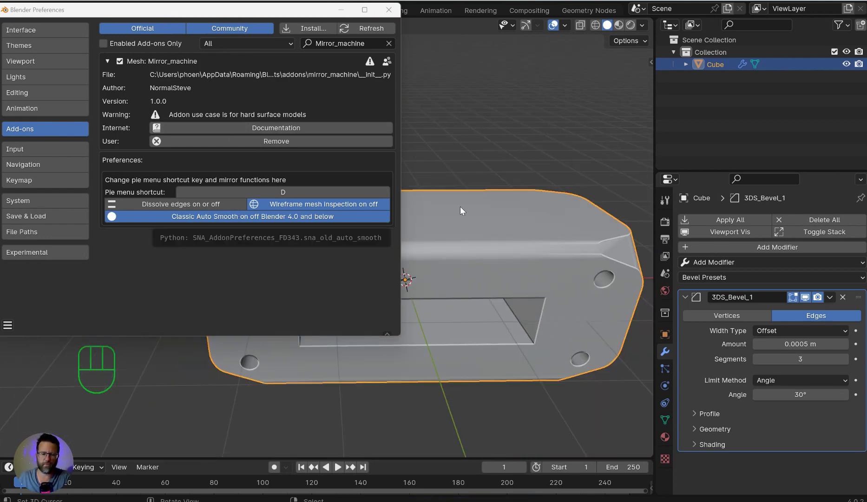
Step: Enable edge dissolving in the Mirror_machine preferences and apply the positive X mirror to the block again
{"action": "left_click", "coordinate": [180, 204]}
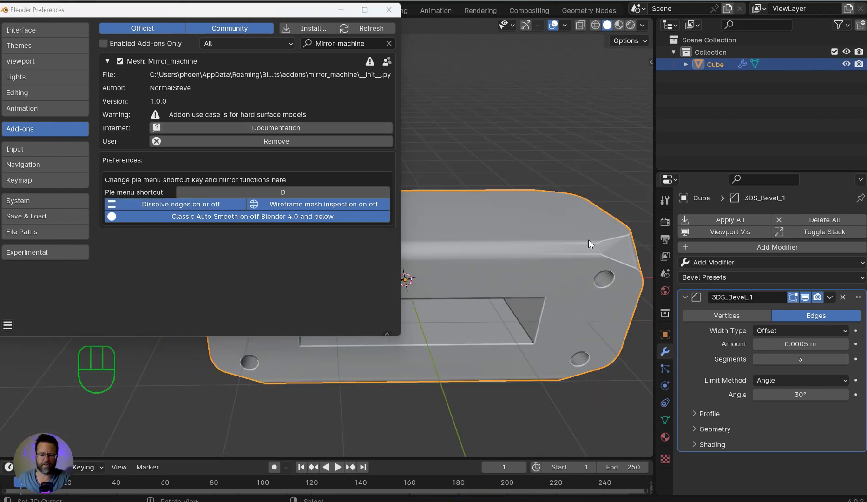
{"action": "key", "text": "d"}
{"action": "left_click", "coordinate": [508, 245]}
{"action": "middle_click_drag", "start_coordinate": [508, 245], "coordinate": [599, 263], "text": "shift"}
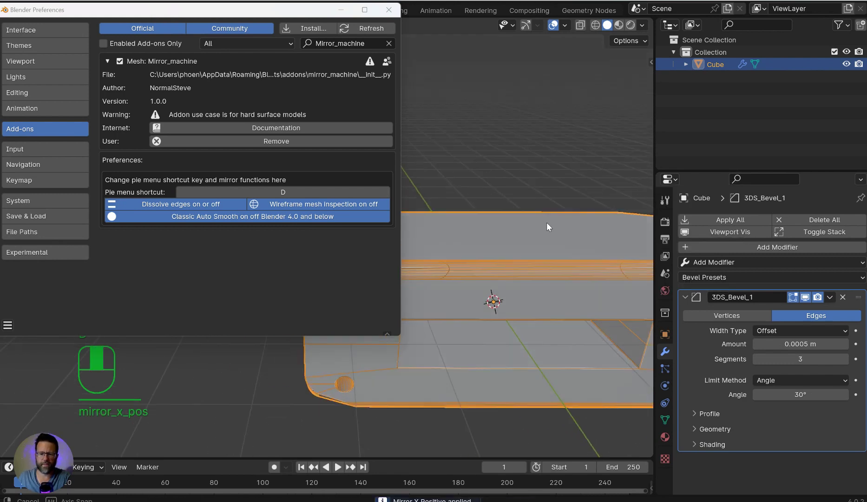
{"action": "middle_click_drag", "start_coordinate": [546, 222], "coordinate": [559, 294]}
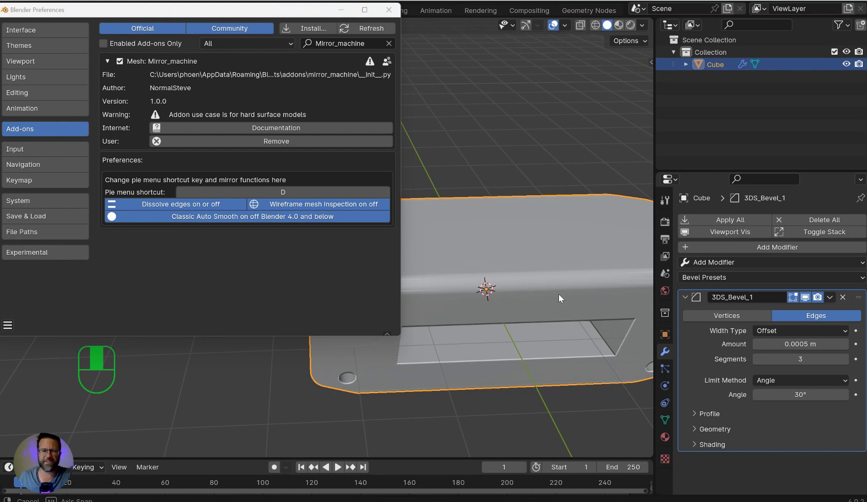
{"action": "middle_click_drag", "start_coordinate": [565, 288], "coordinate": [562, 287]}
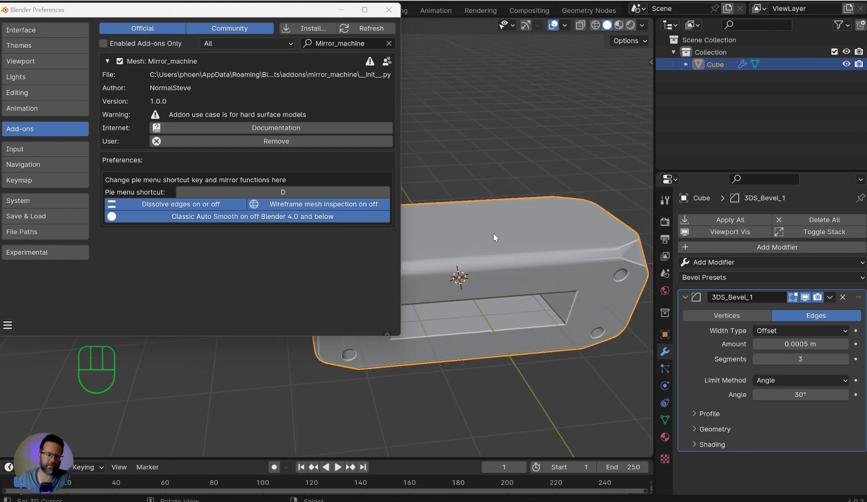
Step: Assign D as the Mirror_machine pie menu shortcut and close the Preferences window
{"action": "left_click", "coordinate": [209, 216]}
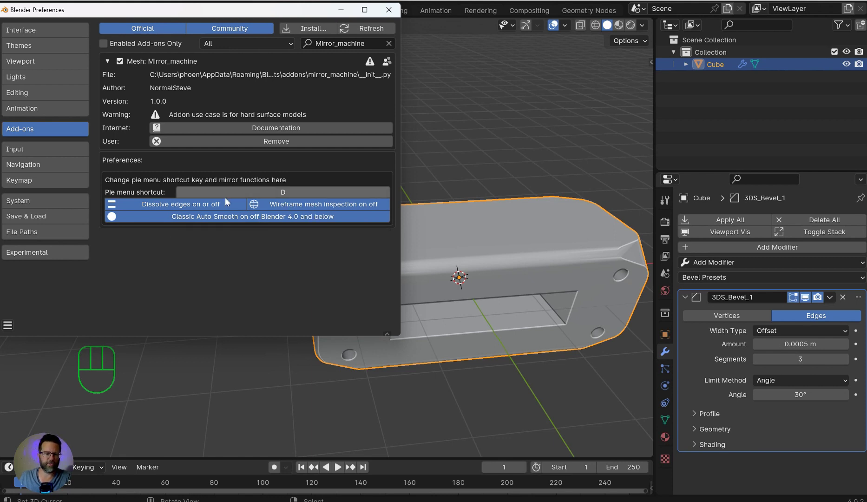
{"action": "left_click", "coordinate": [272, 192]}
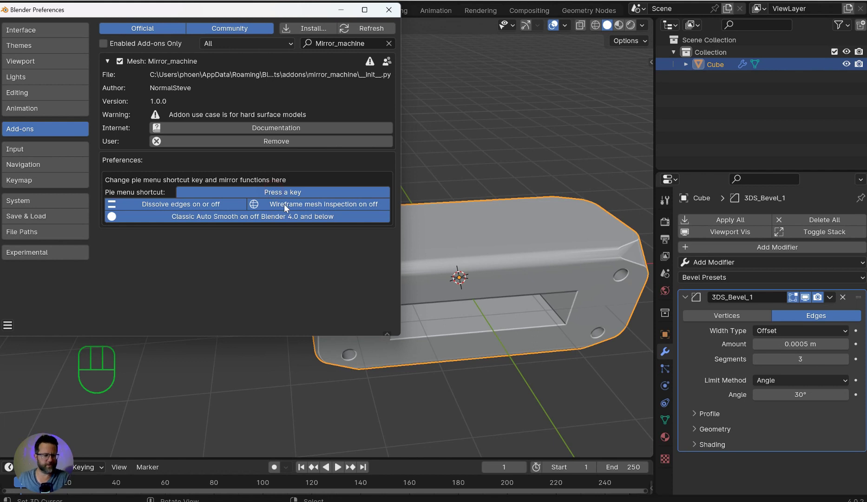
{"action": "key", "text": "shift+alt+d"}
{"action": "left_click", "coordinate": [309, 195]}
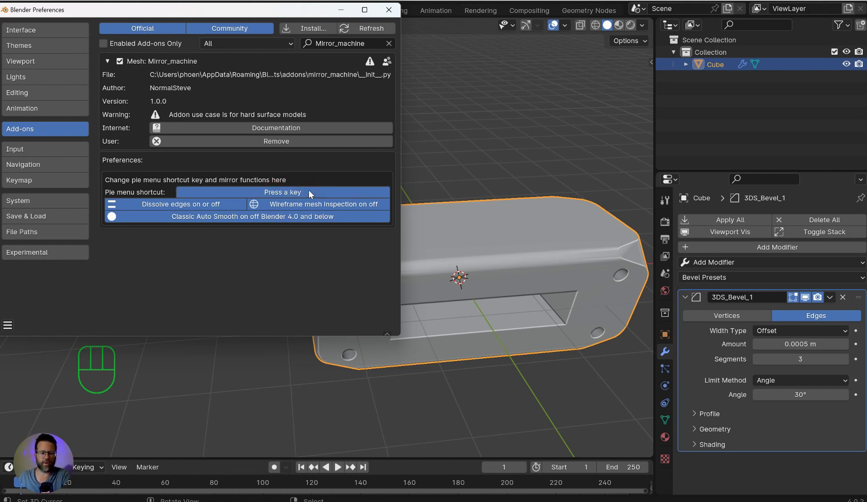
{"action": "key", "text": "d"}
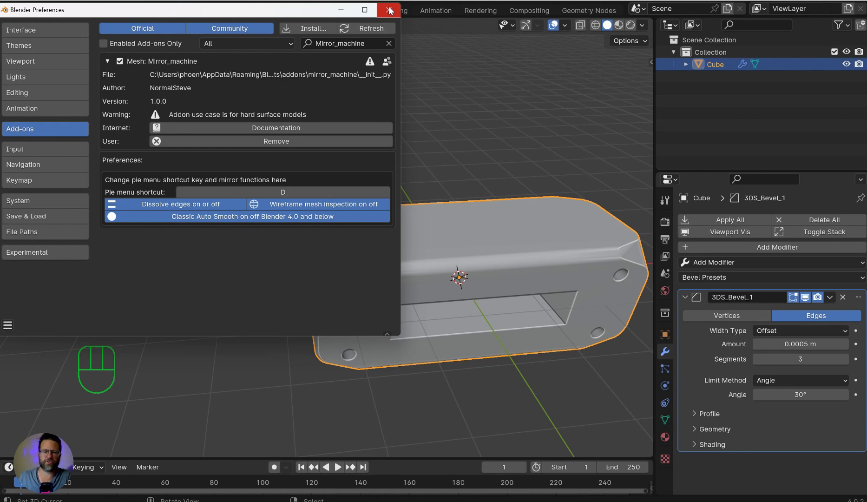
{"action": "left_click", "coordinate": [389, 11]}
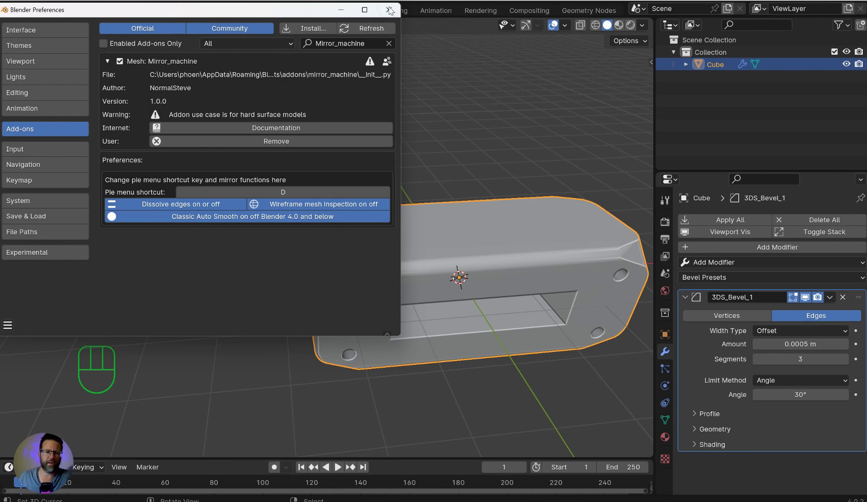
Step: Apply Mirror X Negative to the chamfered cube and remove its Auto Smooth modifier
{"action": "middle_click_drag", "start_coordinate": [546, 161], "coordinate": [395, 140], "text": "shift"}
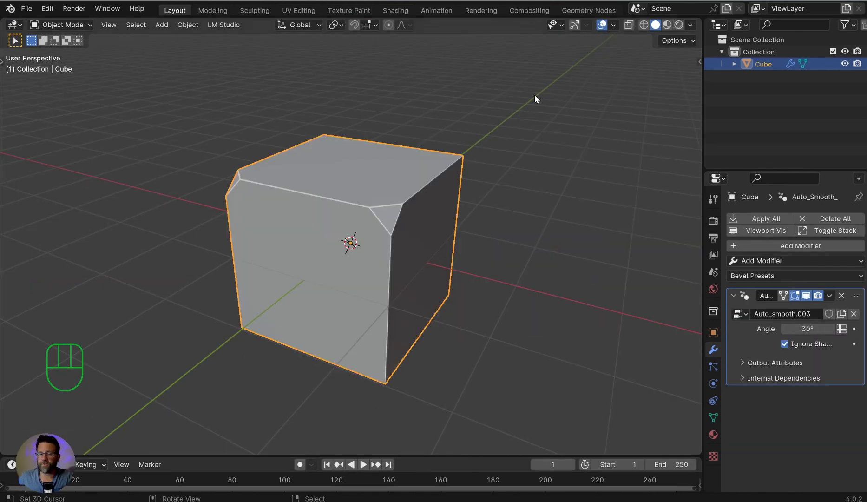
{"action": "middle_click_drag", "start_coordinate": [535, 94], "coordinate": [534, 95]}
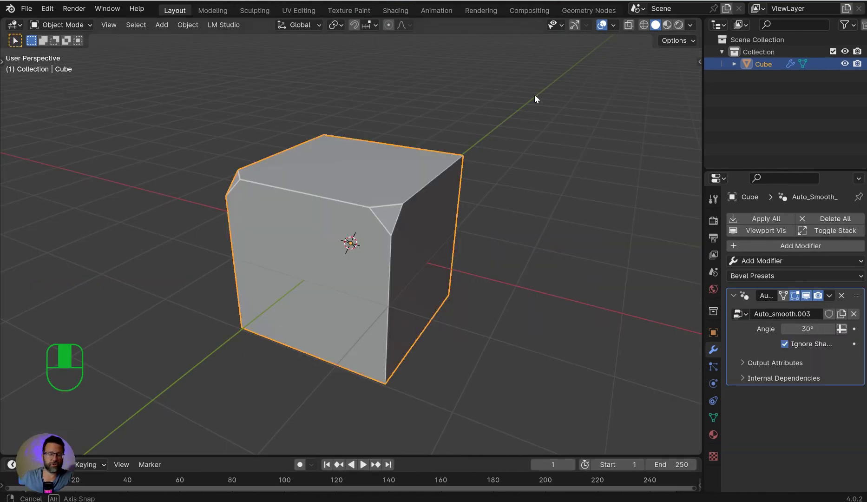
{"action": "middle_click_drag", "start_coordinate": [535, 99], "coordinate": [535, 98]}
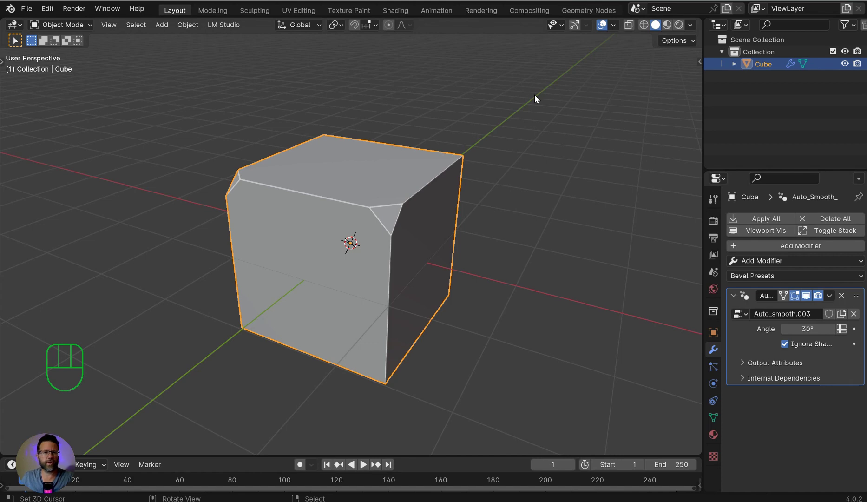
{"action": "middle_click_drag", "start_coordinate": [430, 154], "coordinate": [398, 164]}
{"action": "key", "text": "d"}
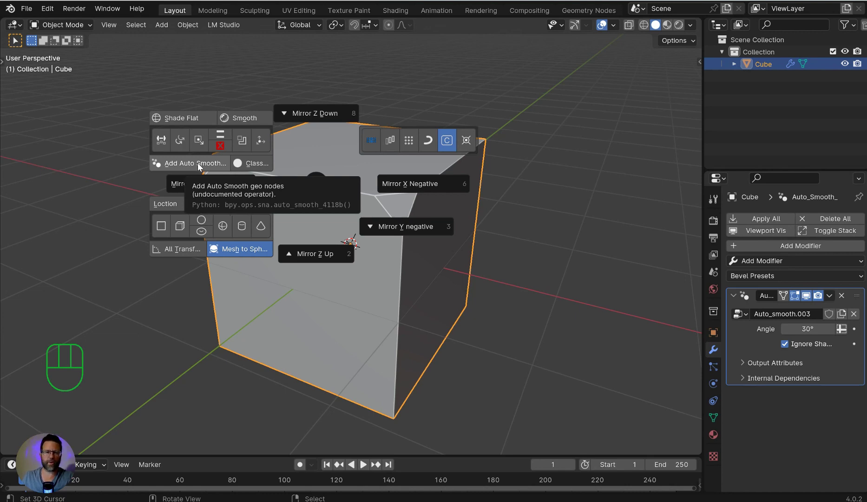
{"action": "left_click", "coordinate": [260, 164]}
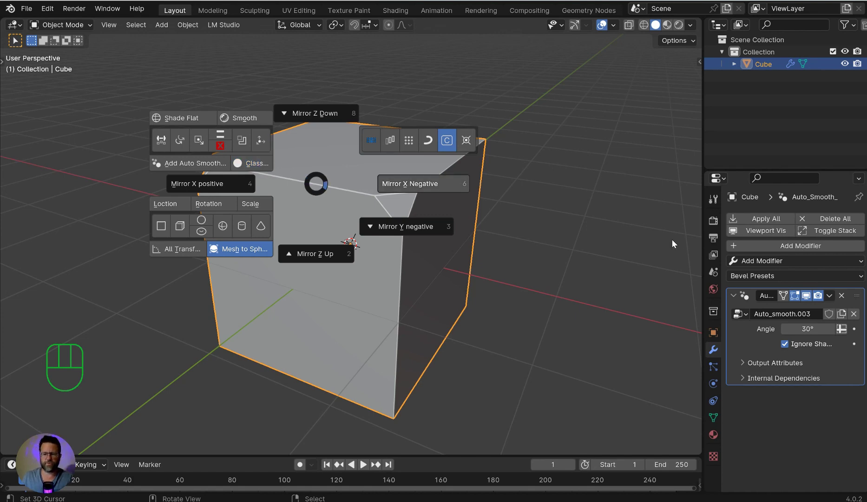
{"action": "left_click", "coordinate": [847, 297]}
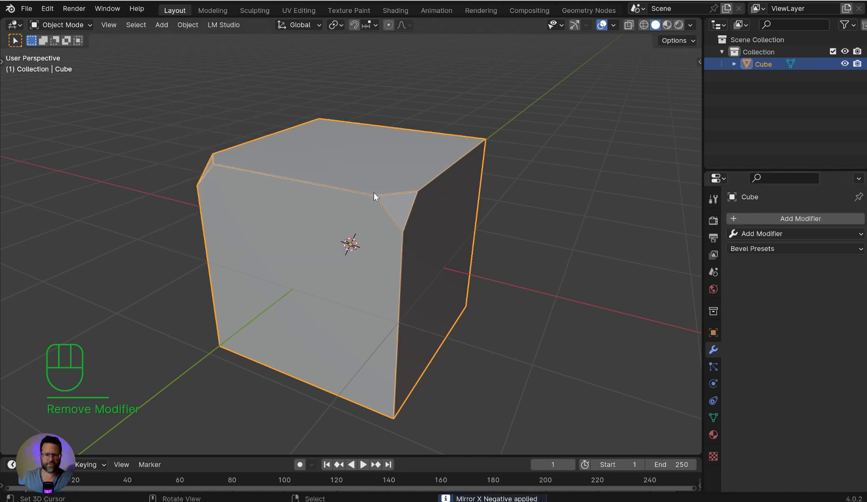
Step: Compare flat and smooth shading on the cube, ending with the classic auto smooth option
{"action": "key", "text": "d"}
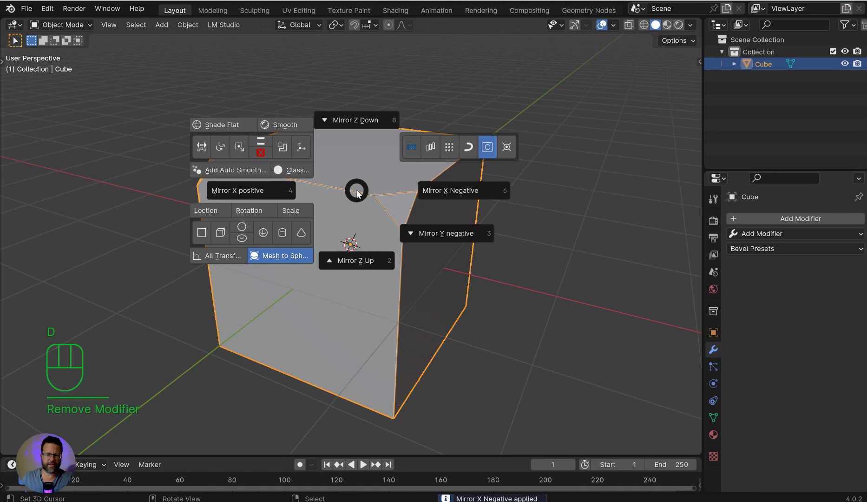
{"action": "left_click", "coordinate": [212, 125]}
{"action": "key", "text": "d"}
{"action": "left_click", "coordinate": [195, 66]}
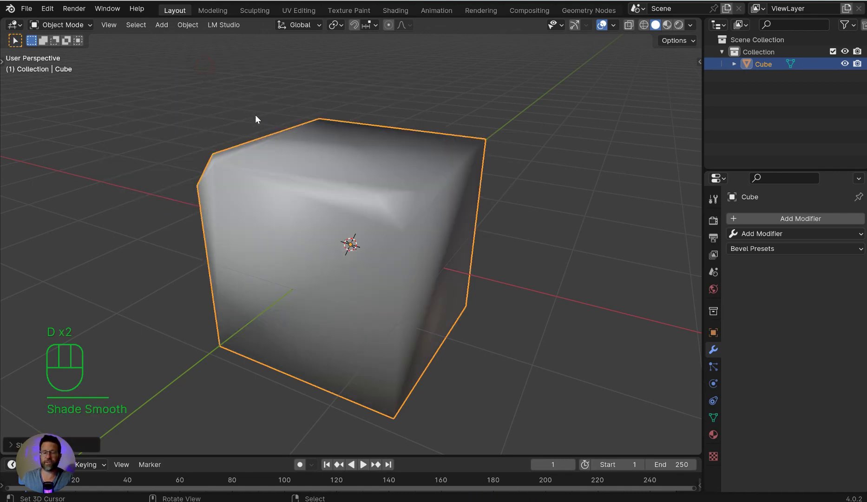
{"action": "key", "text": "d"}
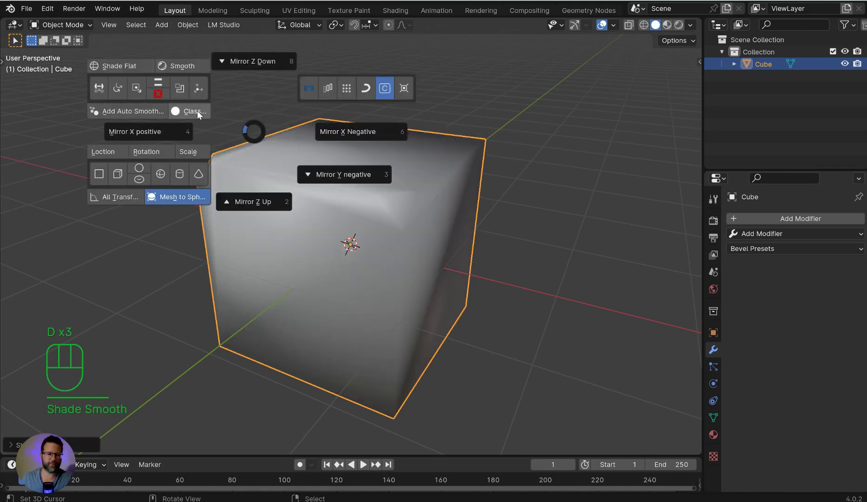
{"action": "left_click", "coordinate": [197, 111]}
{"action": "middle_click_drag", "start_coordinate": [391, 145], "coordinate": [378, 149]}
Step: Rotate the cube 45 degrees about the Z axis and check it in the front orthographic view
{"action": "key", "text": "d"}
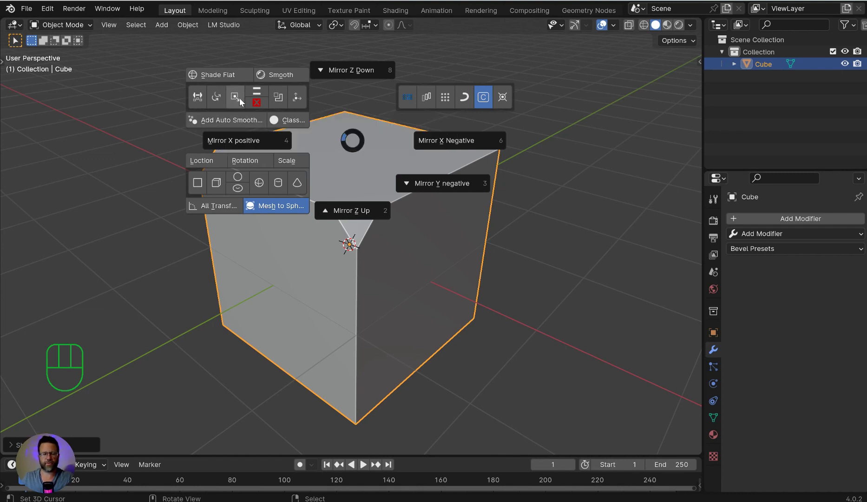
{"action": "left_click", "coordinate": [216, 96]}
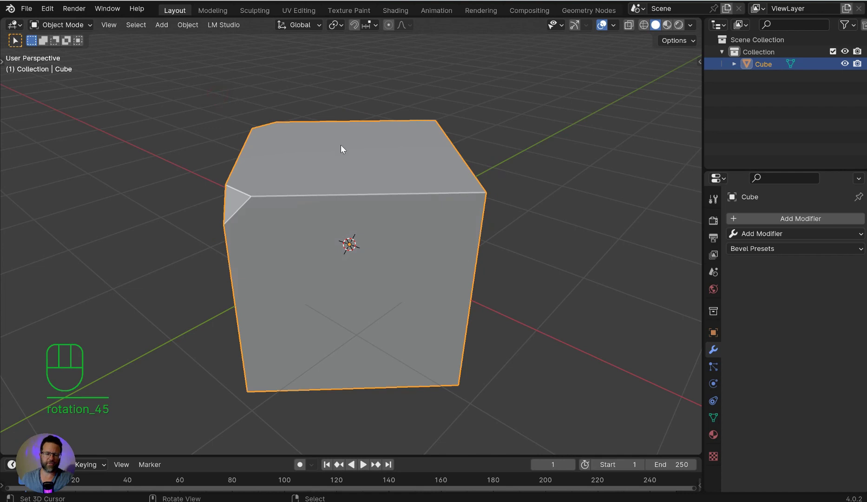
{"action": "middle_click_drag", "start_coordinate": [340, 144], "coordinate": [333, 176]}
{"action": "key", "text": "d"}
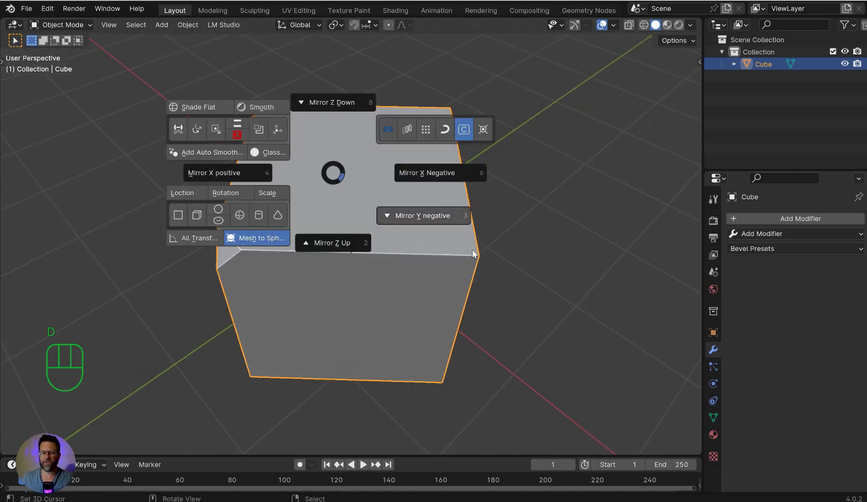
{"action": "left_click", "coordinate": [462, 255]}
{"action": "middle_click_drag", "start_coordinate": [560, 245], "coordinate": [522, 234]}
{"action": "key", "text": "KP_1"}
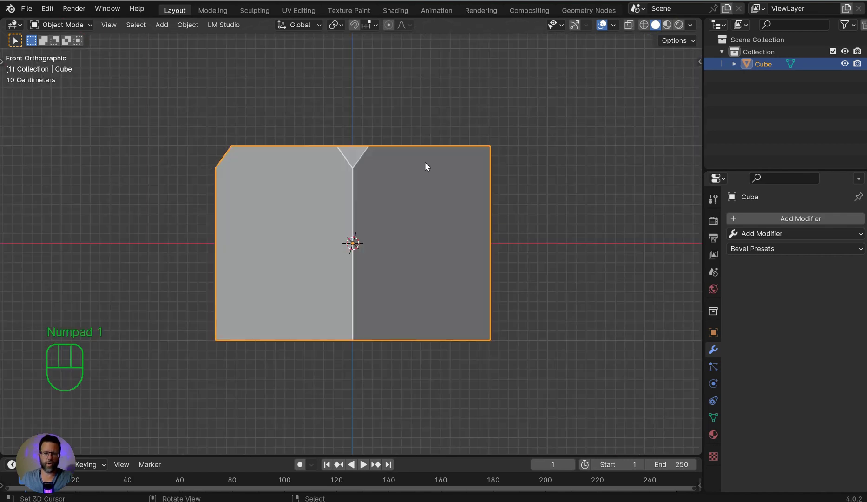
{"action": "scroll", "coordinate": [363, 158], "scroll_direction": "up", "scroll_amount": 4}
{"action": "scroll", "coordinate": [363, 158], "scroll_direction": "down", "scroll_amount": 3}
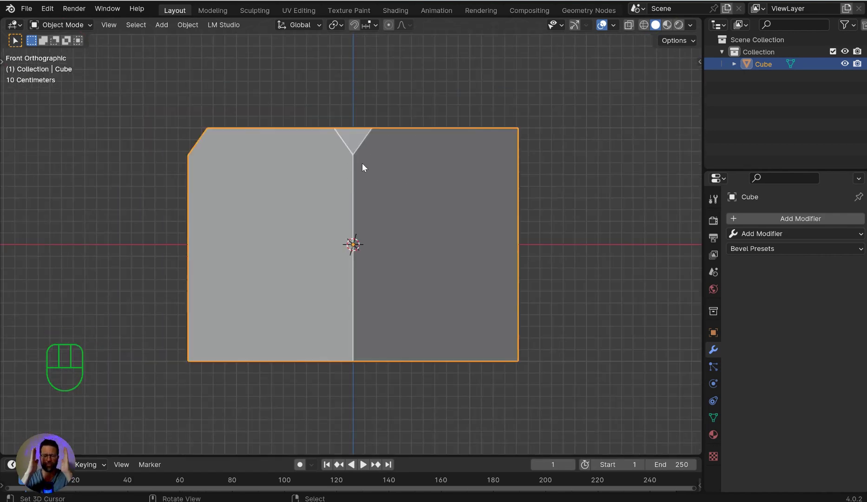
Step: Undo the cube's 45-degree rotation
{"action": "middle_click_drag", "start_coordinate": [364, 163], "coordinate": [420, 215]}
{"action": "key", "text": "ctrl+z"}
{"action": "key", "text": "ctrl+z"}
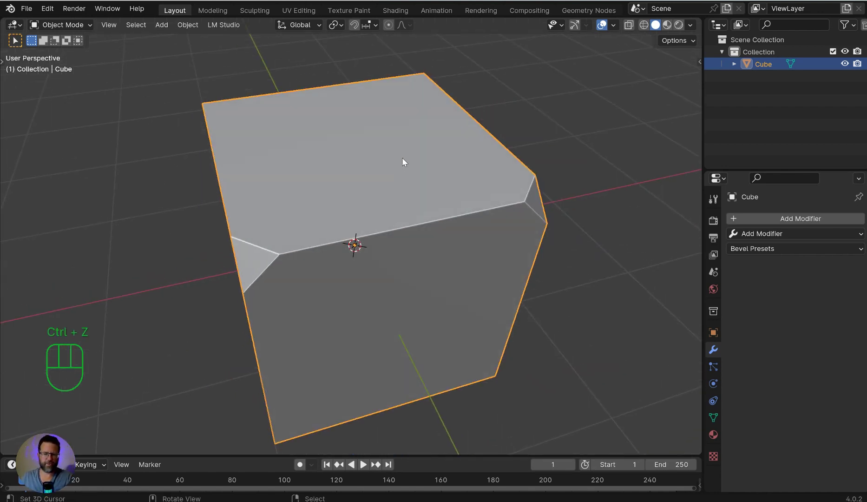
Step: Add a Weighted Normal modifier to the chamfered cube and inspect its shading
{"action": "key", "text": "d"}
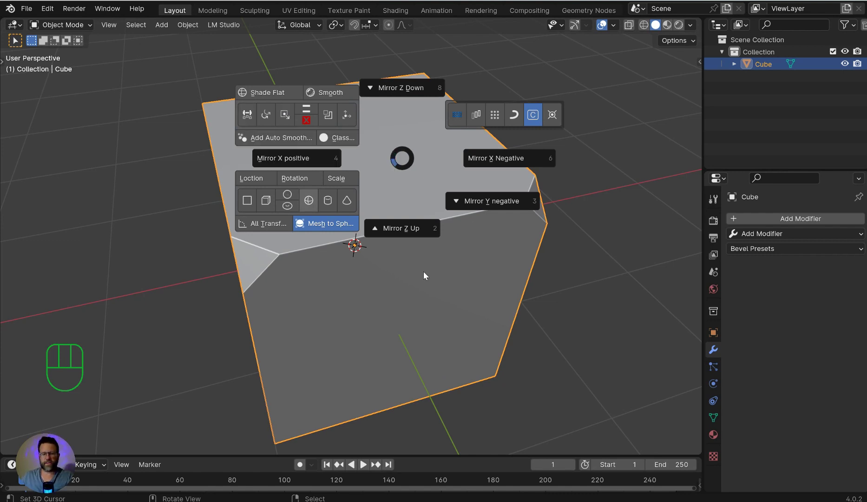
{"action": "left_click", "coordinate": [243, 112]}
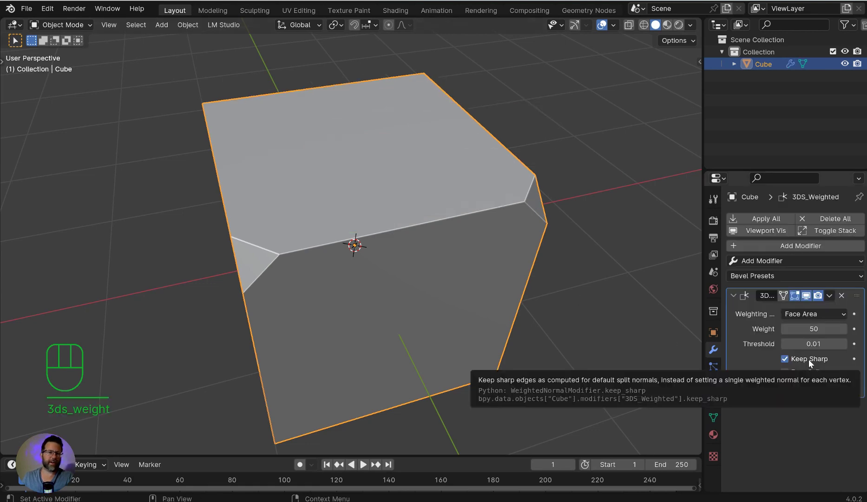
{"action": "middle_click_drag", "start_coordinate": [641, 297], "coordinate": [406, 174]}
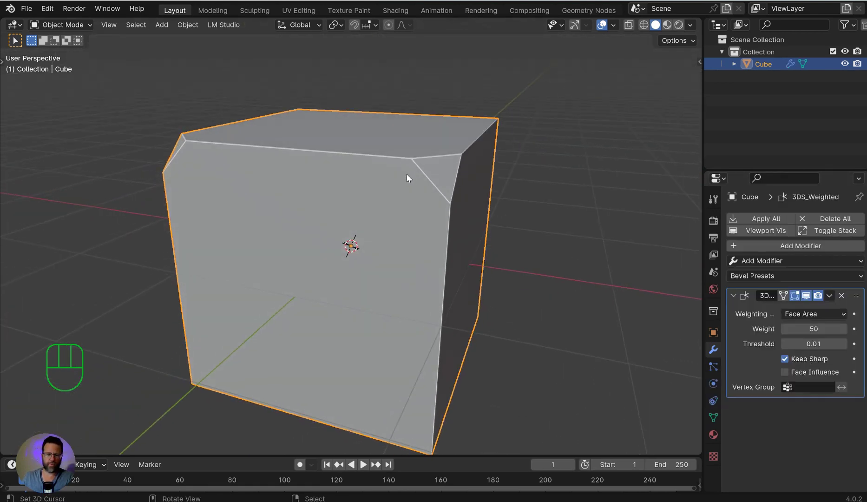
{"action": "key", "text": "d"}
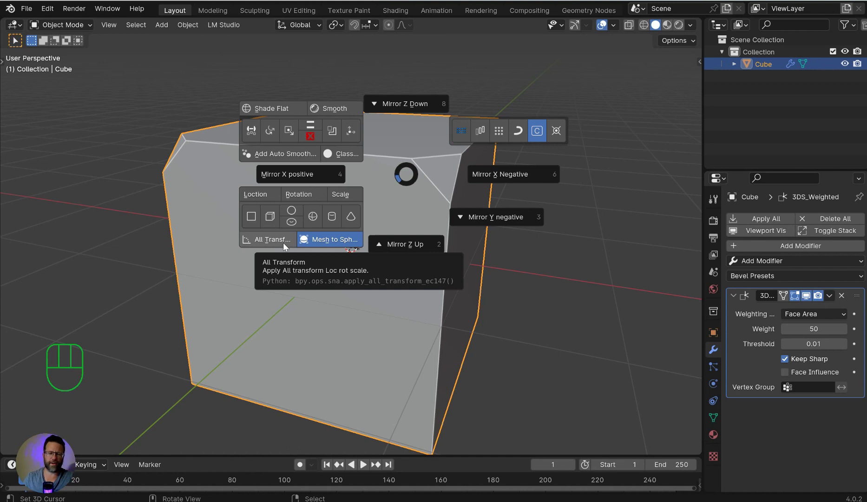
{"action": "right_click", "coordinate": [240, 223]}
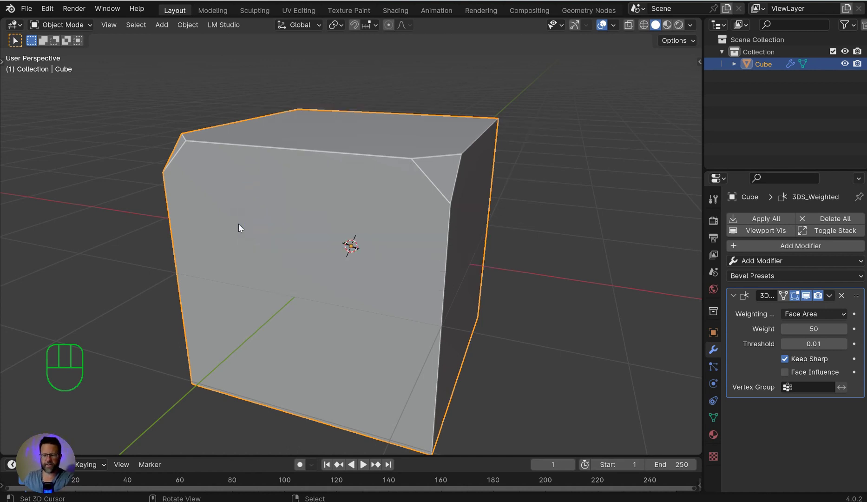
Step: Delete the chamfered cube and compare the add-on's primitives with the standard mesh primitives
{"action": "key", "text": "Delete"}
{"action": "key", "text": "d"}
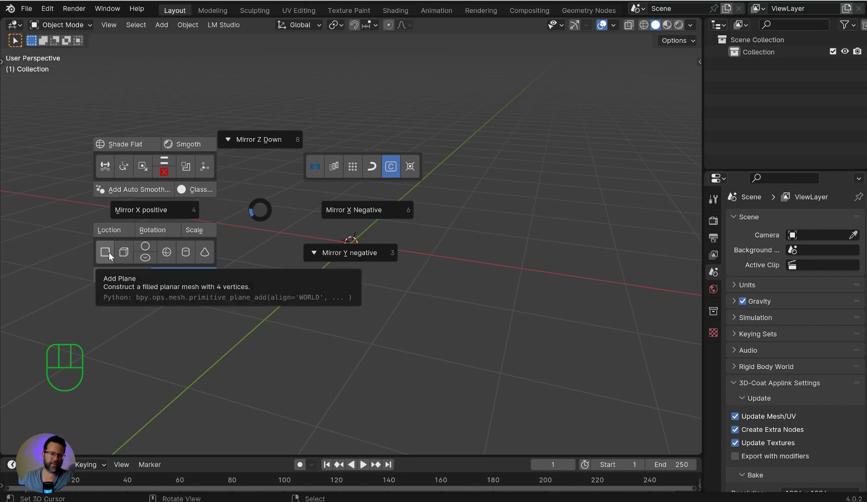
{"action": "key", "text": "Escape"}
{"action": "key", "text": "shift+a"}
{"action": "mouse_move", "coordinate": [295, 229]}
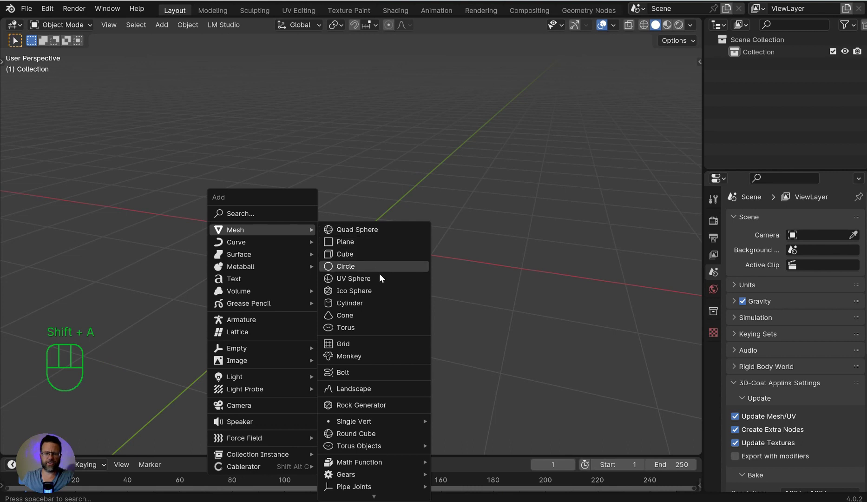
{"action": "left_click", "coordinate": [308, 178]}
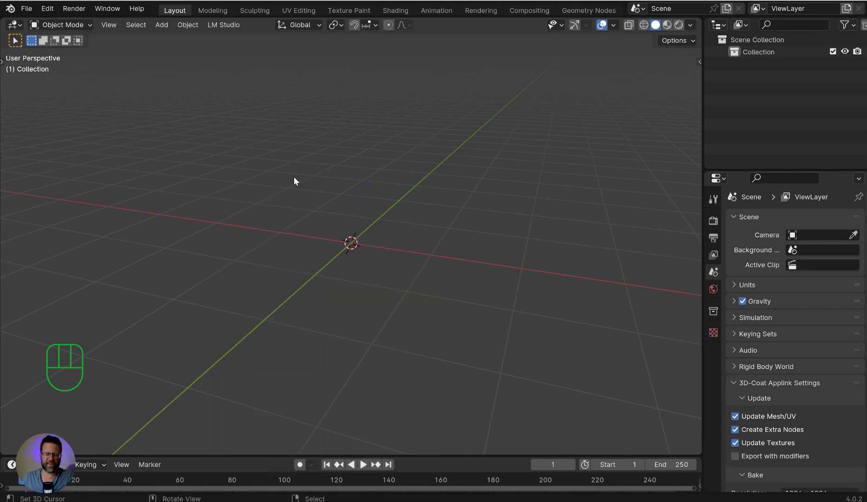
Step: Add a plane and a cube with the add-on's primitive tools, and delete both objects
{"action": "key", "text": "d"}
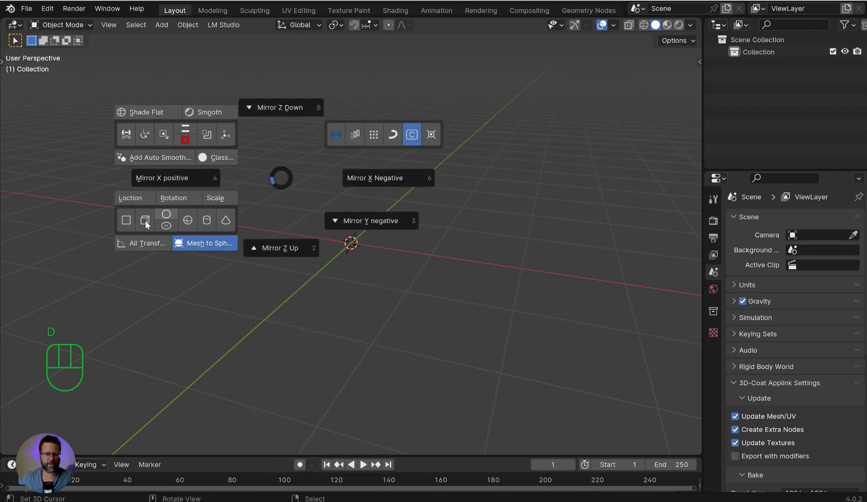
{"action": "left_click", "coordinate": [130, 224]}
{"action": "key", "text": "d"}
{"action": "left_click", "coordinate": [171, 190]}
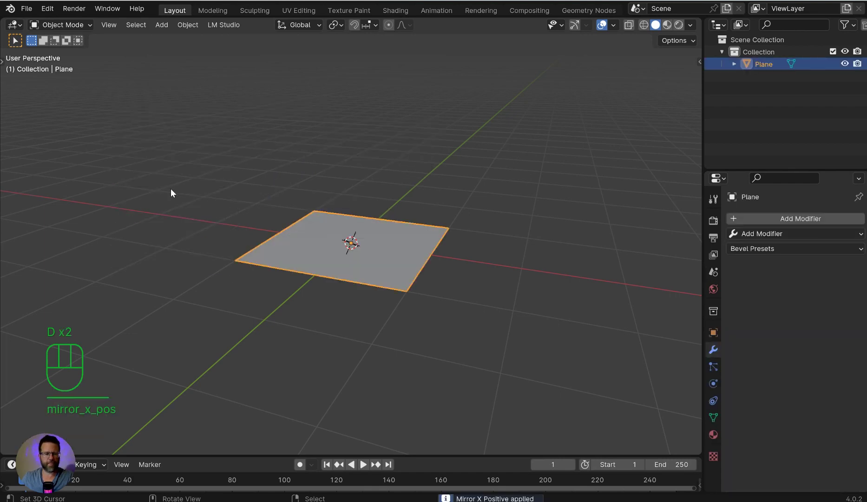
{"action": "key", "text": "d"}
{"action": "left_click", "coordinate": [38, 229]}
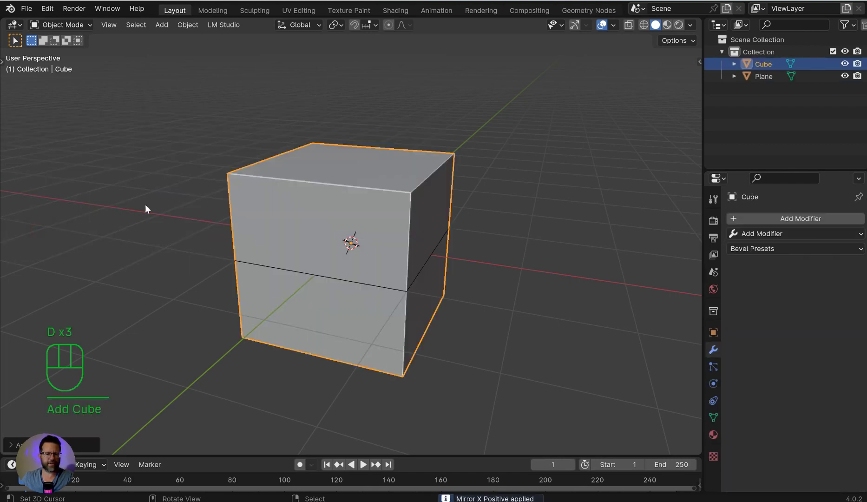
{"action": "key", "text": "d"}
{"action": "left_click", "coordinate": [425, 188]}
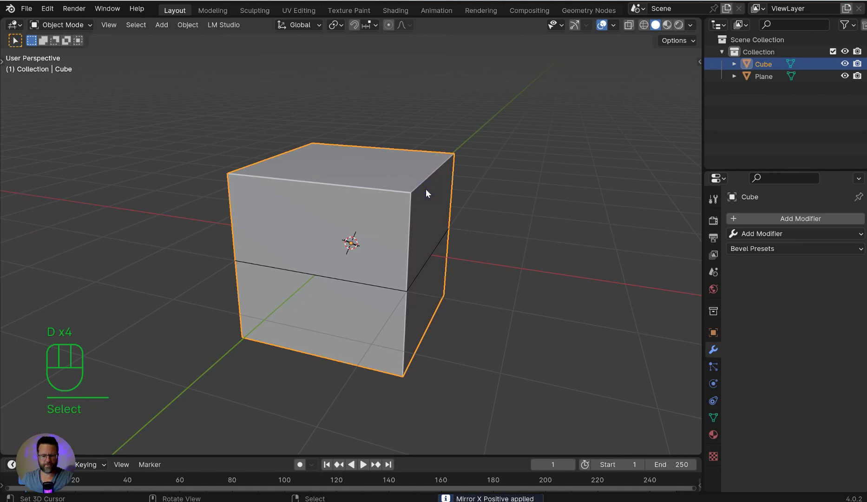
{"action": "key", "text": "a"}
{"action": "key", "text": "Delete"}
Step: Add a mesh circle with the add-on and delete it
{"action": "key", "text": "s"}
{"action": "key", "text": "d"}
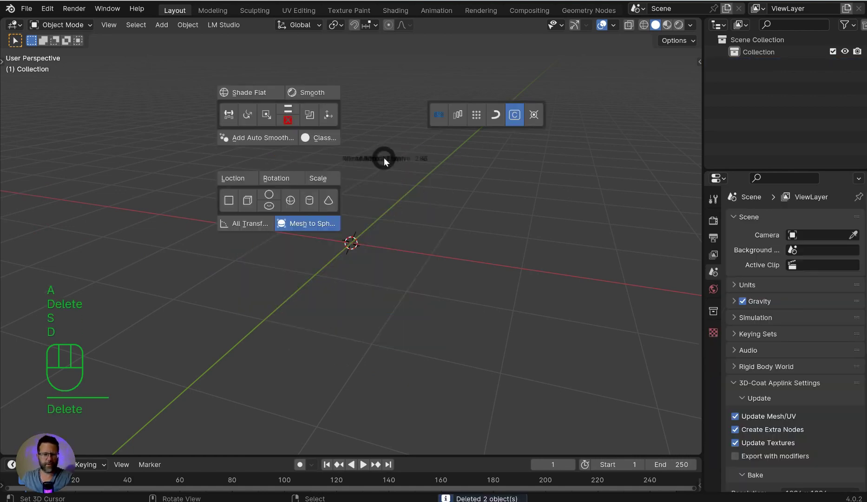
{"action": "left_click", "coordinate": [271, 198]}
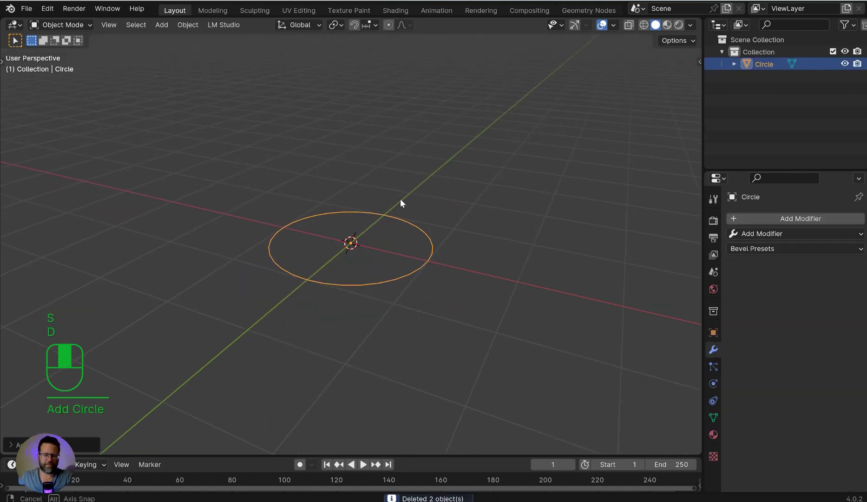
{"action": "key", "text": "Delete"}
Step: Try the add-on's torus and UV sphere primitives, deleting each one after adding it
{"action": "key", "text": "d"}
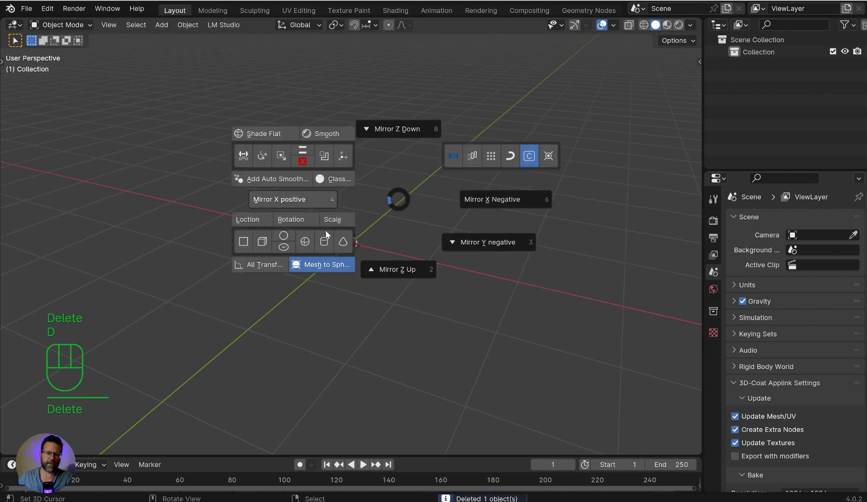
{"action": "left_click", "coordinate": [283, 247]}
{"action": "key", "text": "Delete"}
{"action": "key", "text": "d"}
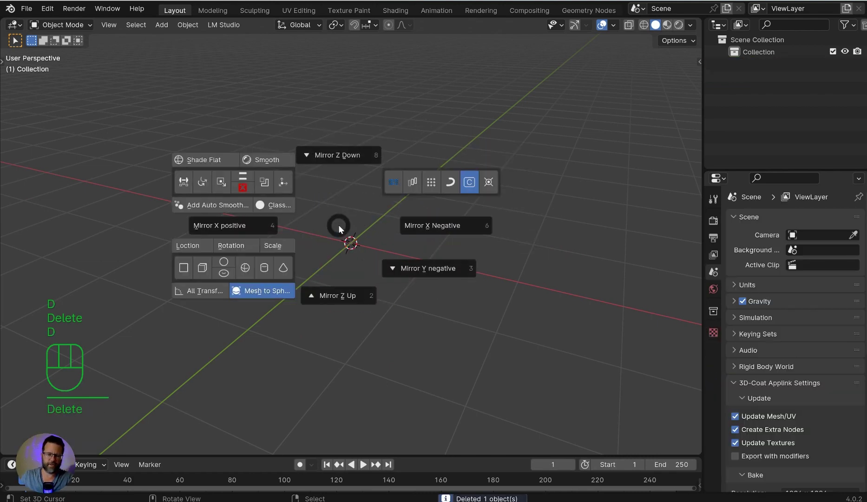
{"action": "left_click", "coordinate": [247, 271]}
{"action": "key", "text": "Delete"}
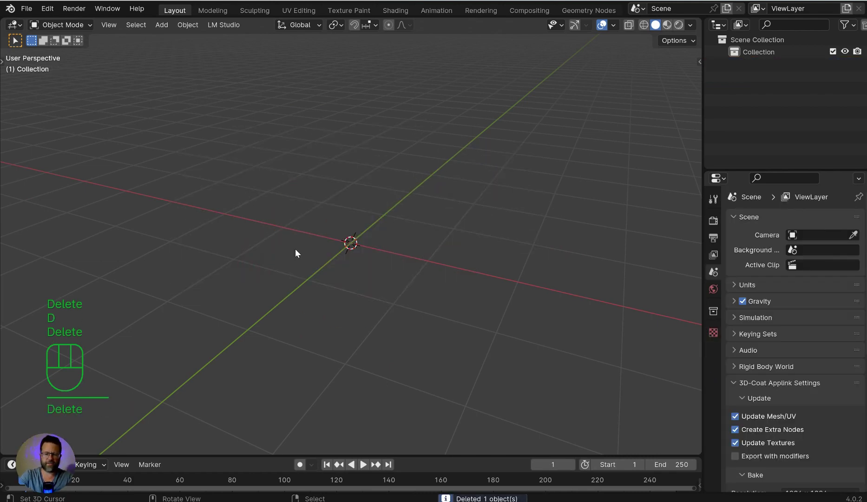
Step: Try the add-on's cylinder and cone primitives, deleting each one after adding it
{"action": "key", "text": "d"}
{"action": "left_click", "coordinate": [219, 293]}
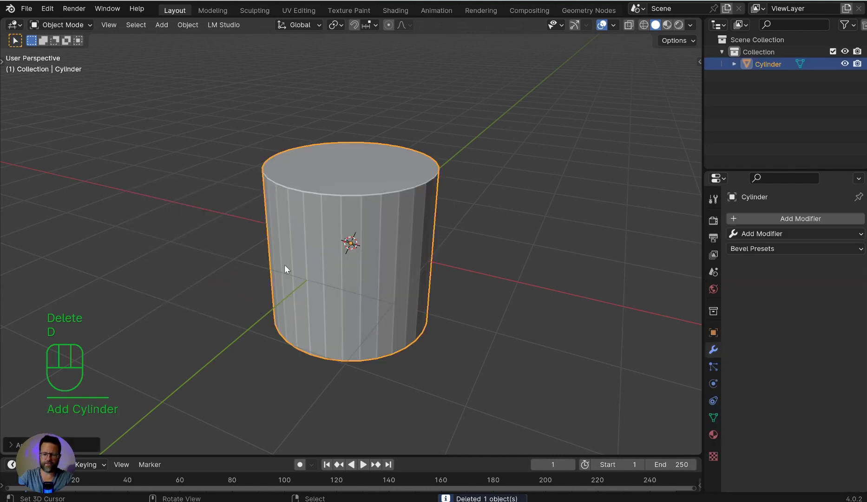
{"action": "key", "text": "Delete"}
{"action": "key", "text": "d"}
{"action": "left_click", "coordinate": [228, 314]}
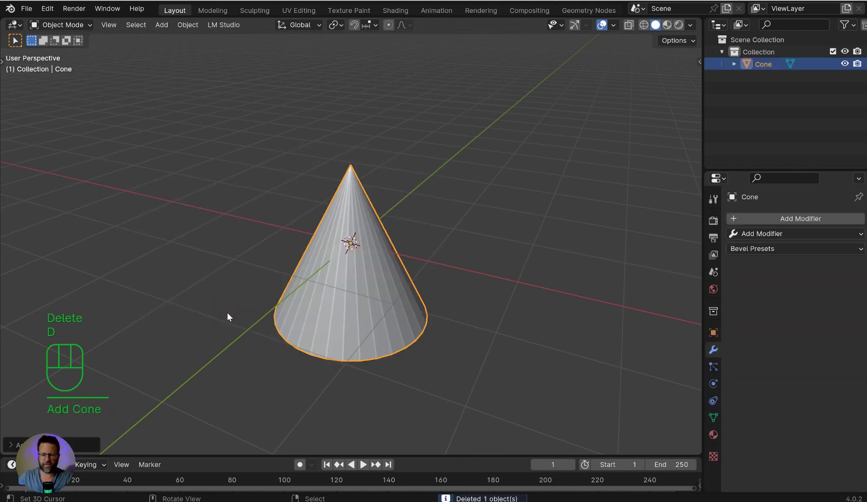
{"action": "key", "text": "Delete"}
Step: Add a new cube to the empty scene with the add-on's primitive tools
{"action": "key", "text": "d"}
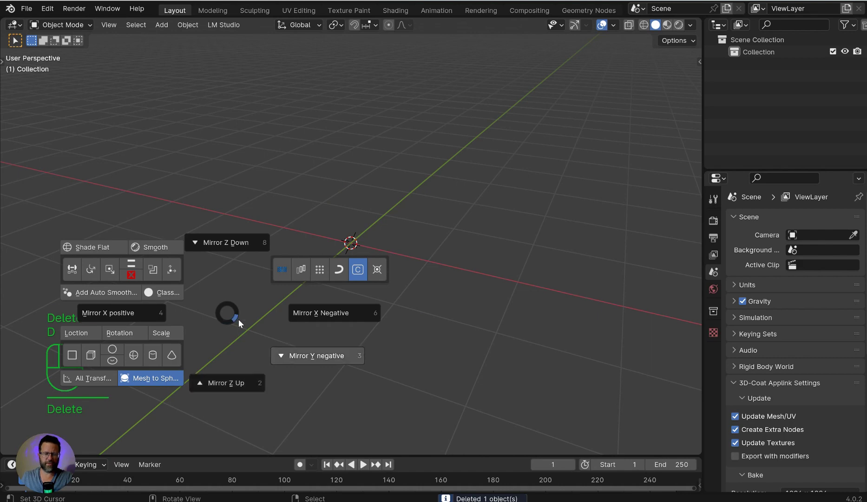
{"action": "right_click", "coordinate": [325, 191]}
{"action": "key", "text": "shift+a"}
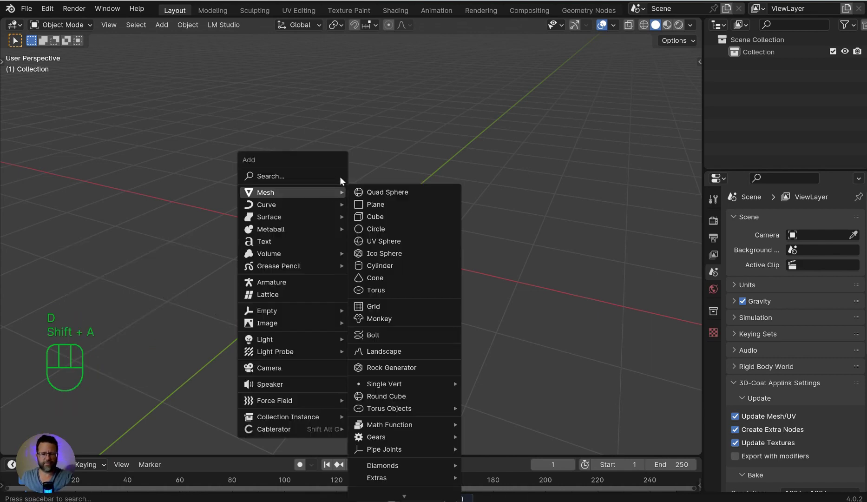
{"action": "right_click", "coordinate": [350, 118]}
{"action": "key", "text": "d"}
{"action": "left_click", "coordinate": [176, 217]}
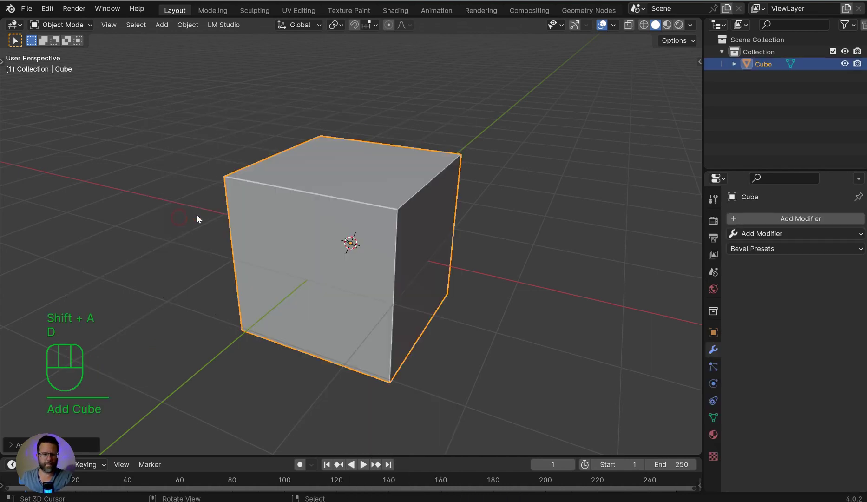
Step: Subdivide the whole cube mesh four times in Edit Mode
{"action": "key", "text": "Tab"}
{"action": "key", "text": "w"}
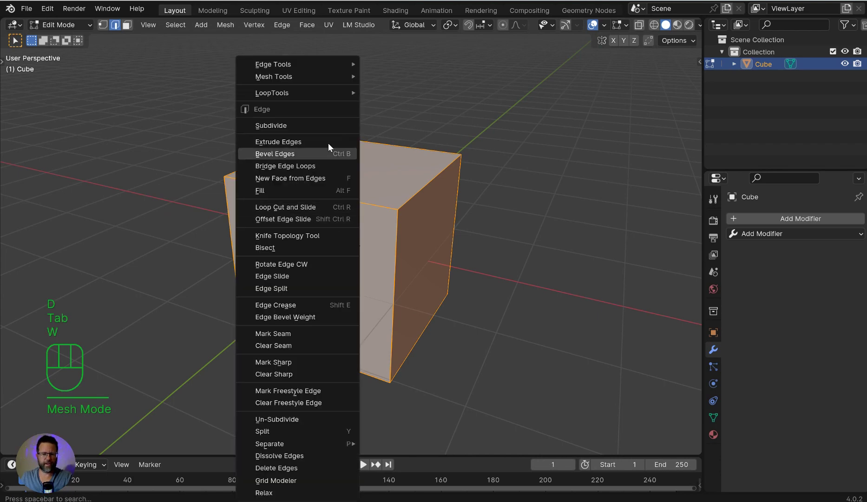
{"action": "left_click", "coordinate": [327, 125]}
{"action": "key", "text": "shift+r"}
{"action": "key", "text": "shift+r"}
{"action": "key", "text": "shift+r"}
{"action": "key", "text": "Tab"}
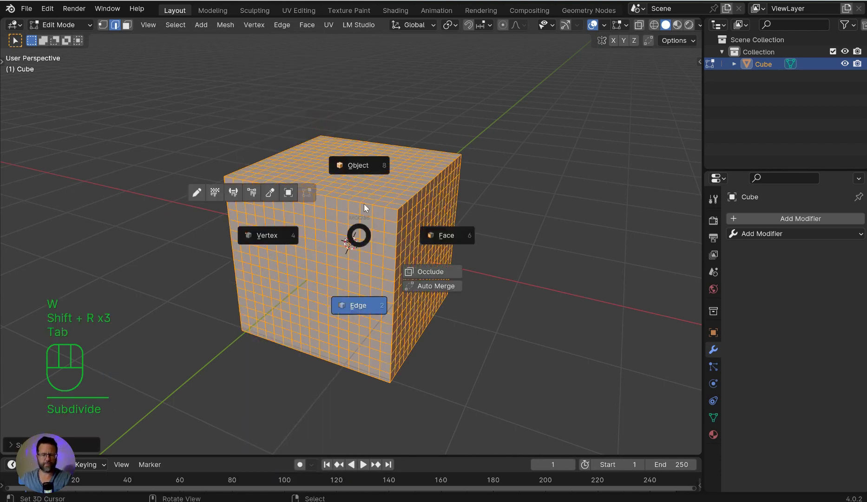
{"action": "key", "text": "Tab"}
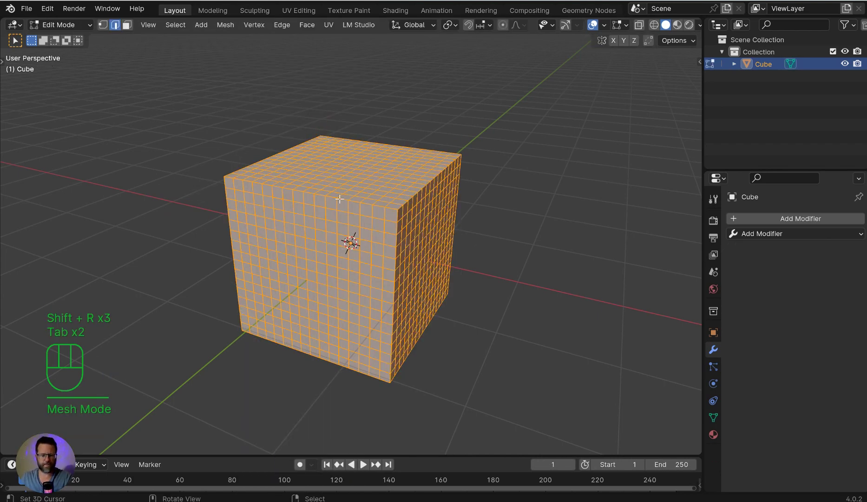
Step: Use Mesh to Sphere to round the subdivided cube into a full sphere
{"action": "key", "text": "d"}
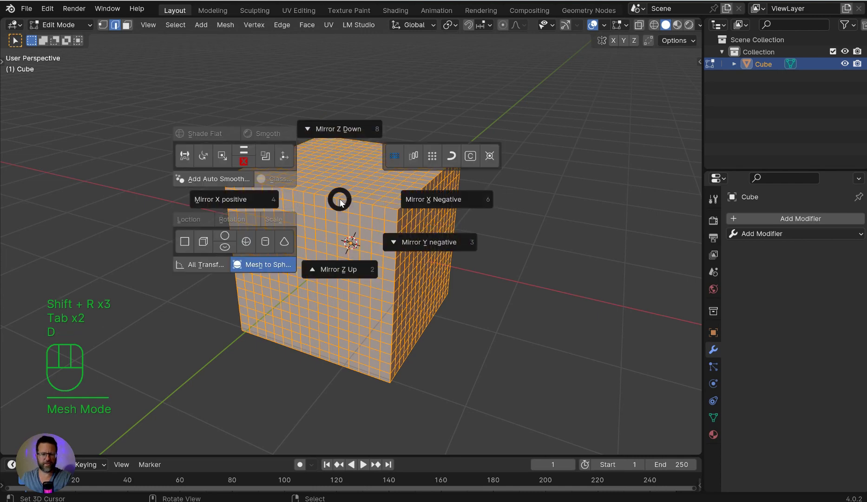
{"action": "left_click", "coordinate": [279, 266]}
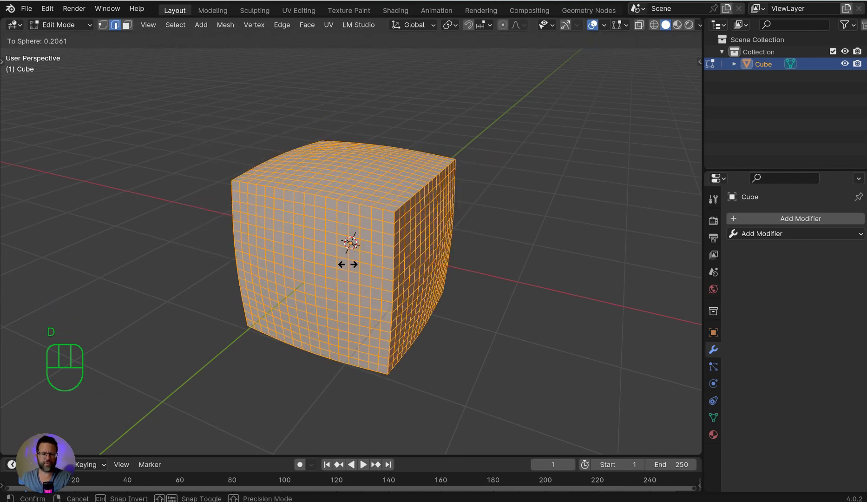
{"action": "left_click", "coordinate": [33, 258]}
{"action": "middle_click_drag", "start_coordinate": [226, 248], "coordinate": [256, 240]}
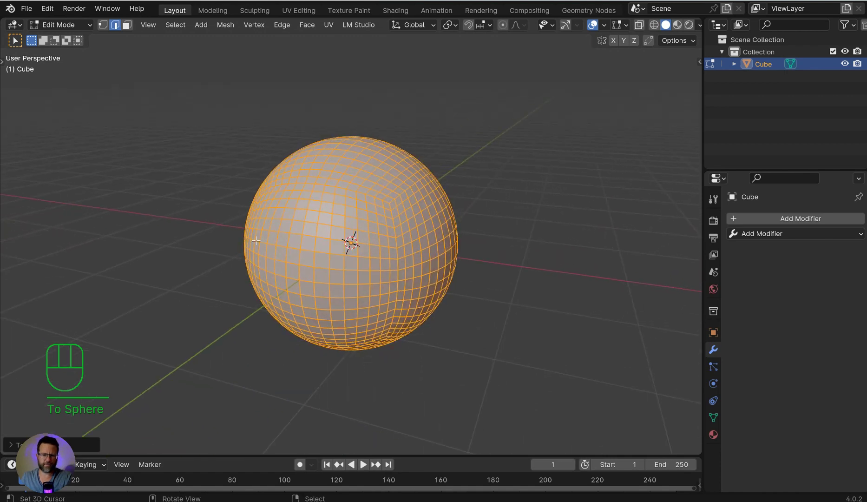
Step: Return to Object Mode and shade the sphere smooth
{"action": "key", "text": "Tab"}
{"action": "mouse_move", "coordinate": [412, 158]}
{"action": "middle_mouse_down"}
{"action": "mouse_move", "coordinate": [395, 153]}
{"action": "mouse_move", "coordinate": [399, 165]}
{"action": "middle_mouse_up"}
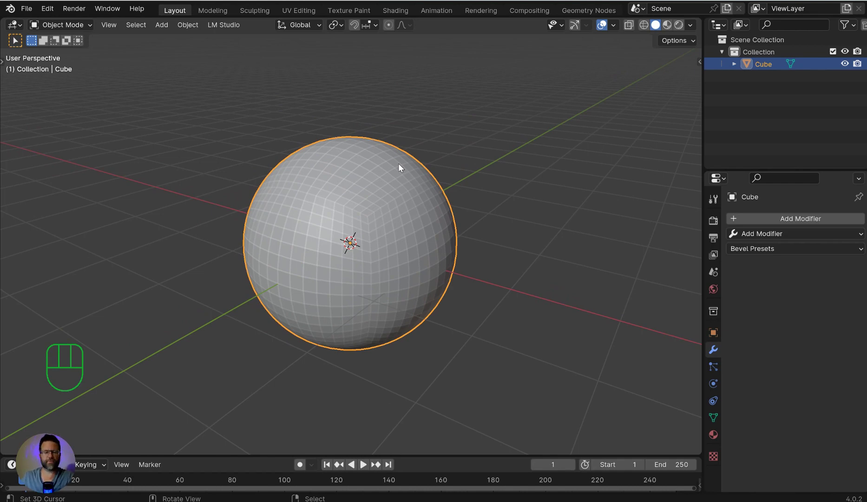
{"action": "key", "text": "d"}
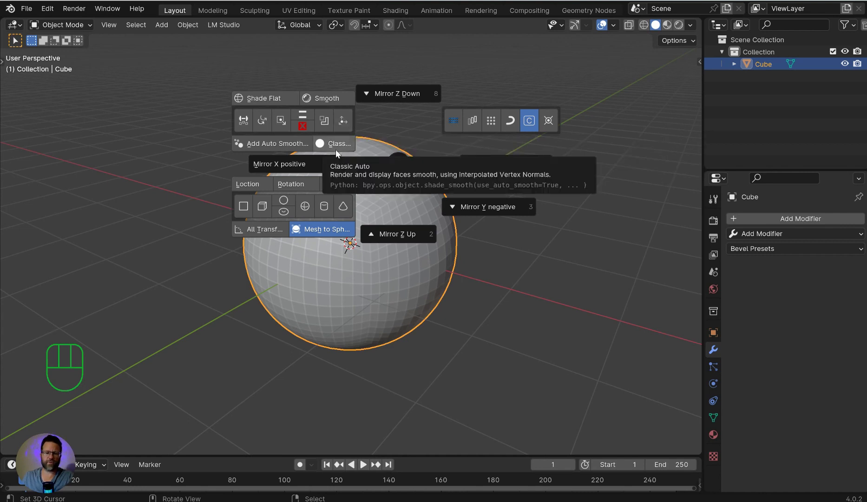
{"action": "left_click", "coordinate": [327, 98]}
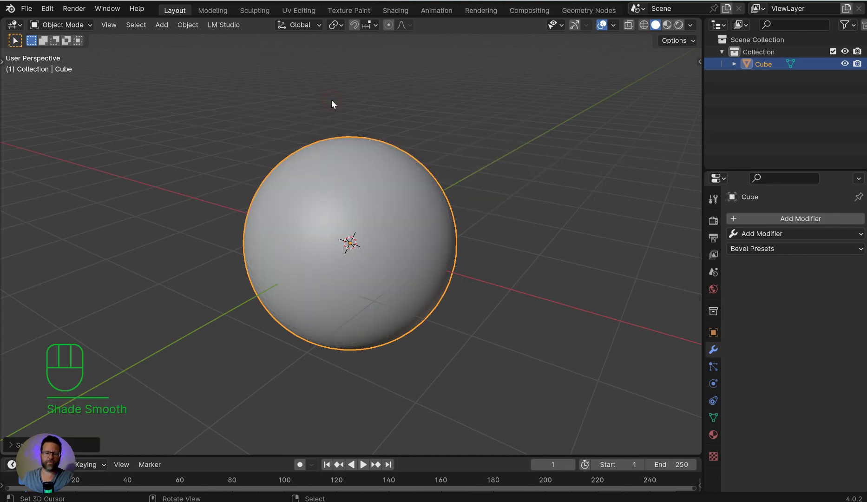
Step: Delete the smooth sphere and put a plain cube in its place
{"action": "middle_click_drag", "start_coordinate": [364, 178], "coordinate": [366, 207]}
{"action": "left_click", "coordinate": [366, 207]}
{"action": "key", "text": "Delete"}
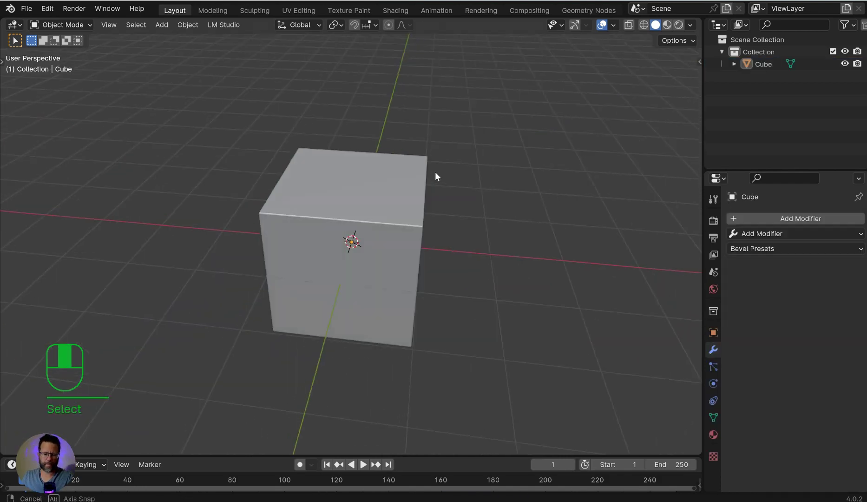
Step: Apply the add-on's circular array to the cube so its copies form a ring around the origin
{"action": "middle_click_drag", "start_coordinate": [436, 175], "coordinate": [432, 177]}
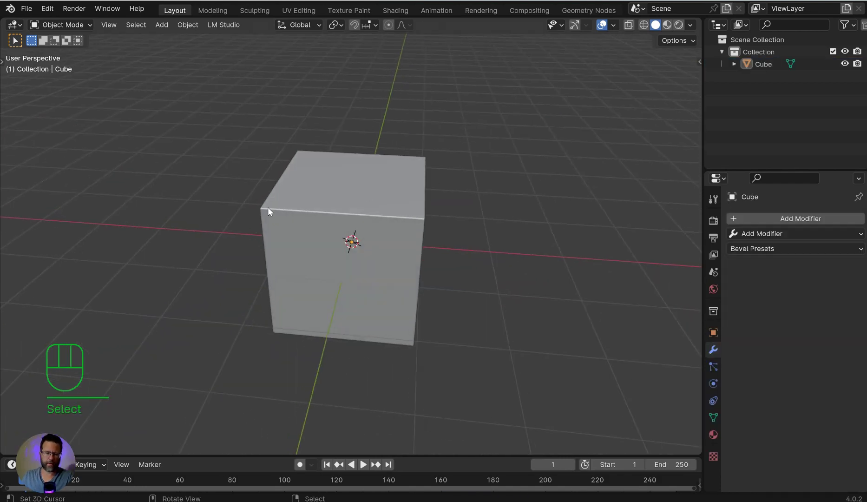
{"action": "key", "text": "d"}
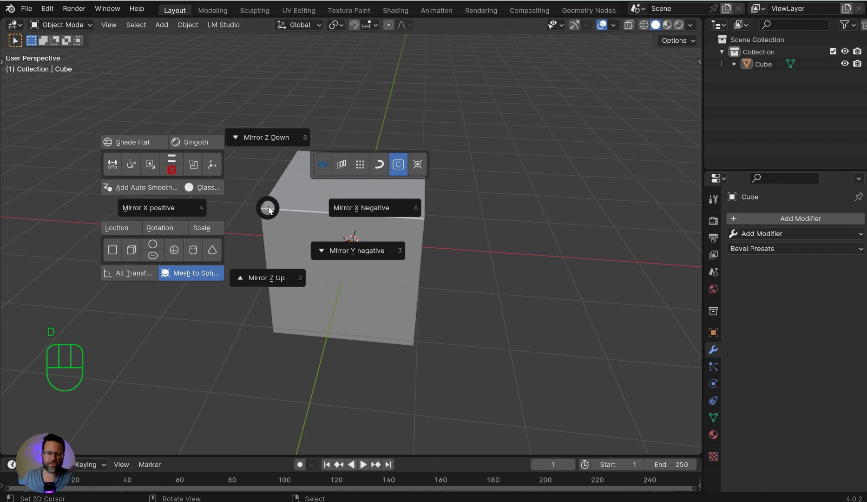
{"action": "left_click", "coordinate": [323, 167]}
{"action": "scroll", "coordinate": [393, 168], "scroll_direction": "down", "scroll_amount": 5}
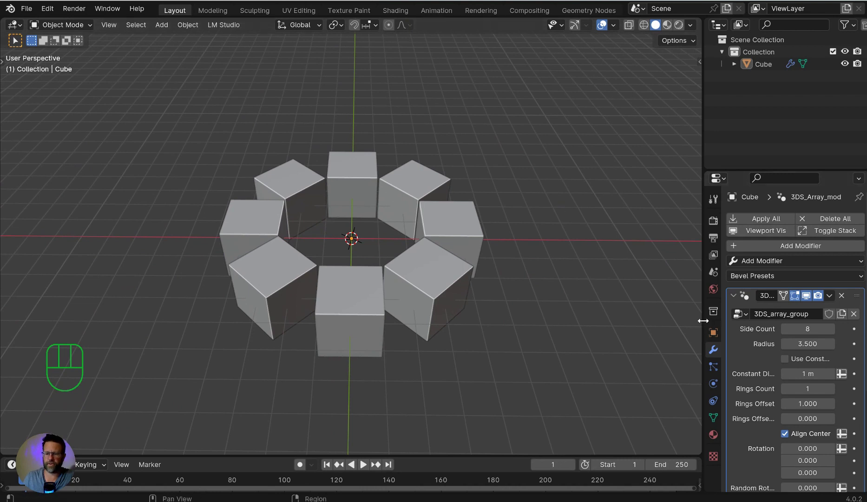
Step: Set the circular array's seed to 19 and switch Realize Instances on and back off
{"action": "left_click_drag", "start_coordinate": [703, 320], "coordinate": [654, 321]}
{"action": "left_click_drag", "start_coordinate": [800, 344], "coordinate": [779, 372]}
{"action": "scroll", "coordinate": [787, 377], "scroll_direction": "down", "scroll_amount": 6}
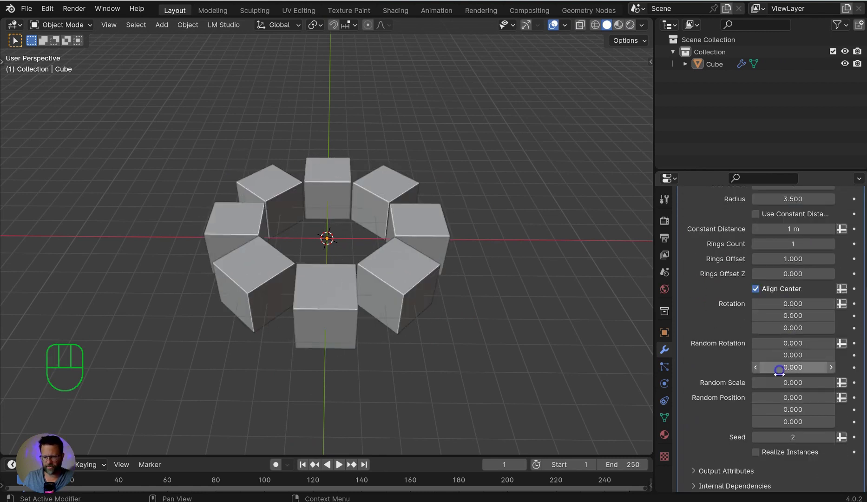
{"action": "mouse_move", "coordinate": [793, 437]}
{"action": "left_mouse_down"}
{"action": "mouse_move", "coordinate": [832, 437]}
{"action": "mouse_move", "coordinate": [786, 435]}
{"action": "left_mouse_up"}
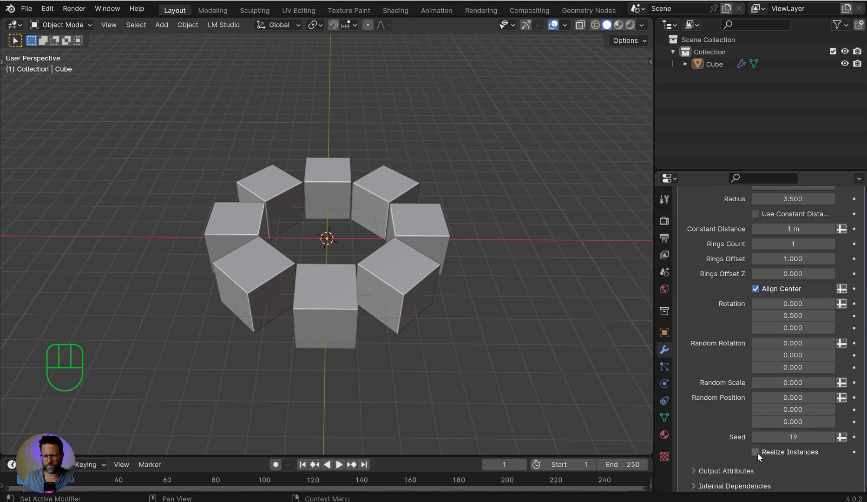
{"action": "left_click", "coordinate": [756, 452]}
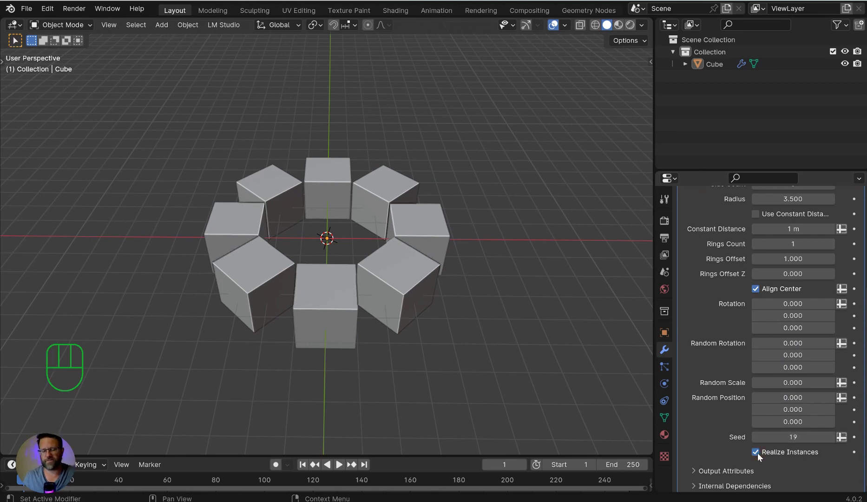
{"action": "left_click", "coordinate": [756, 452]}
{"action": "middle_click_drag", "start_coordinate": [618, 325], "coordinate": [521, 264]}
{"action": "scroll", "coordinate": [502, 307], "scroll_direction": "up", "scroll_amount": 3}
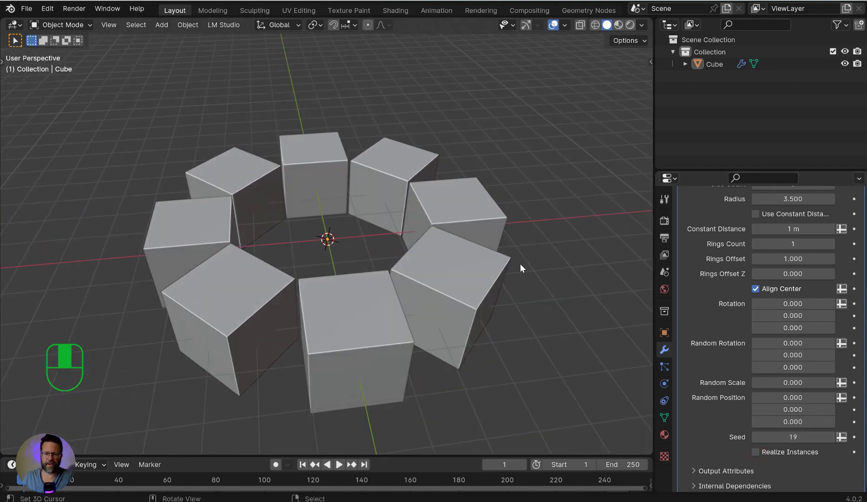
{"action": "scroll", "coordinate": [803, 247], "scroll_direction": "up", "scroll_amount": 6}
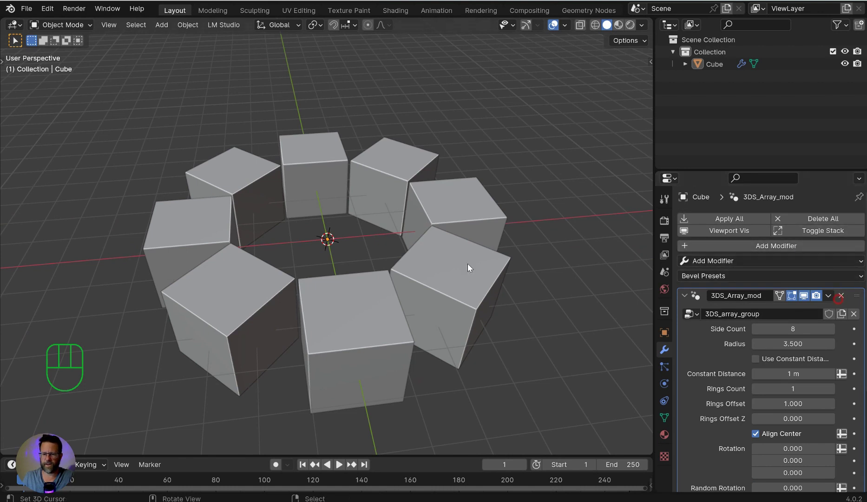
Step: Remove the circular array modifier from the cube and delete the cube
{"action": "left_click", "coordinate": [841, 295]}
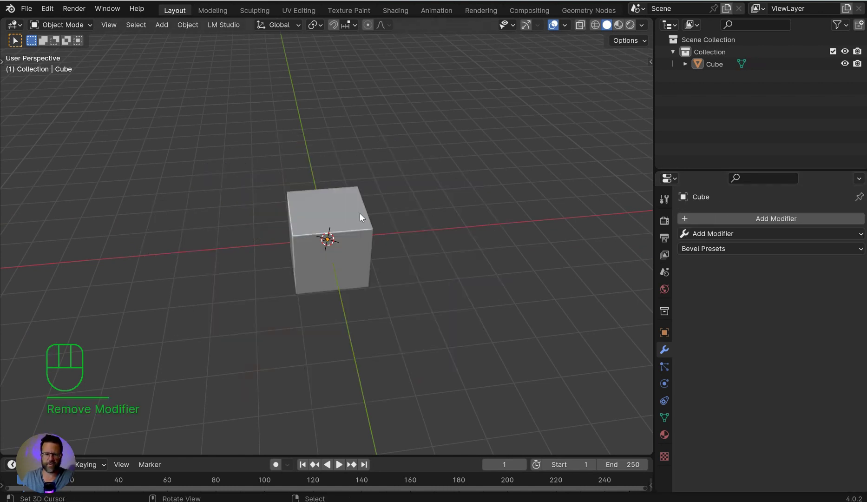
{"action": "left_click", "coordinate": [358, 214]}
{"action": "key", "text": "Delete"}
Step: Add a cone at the origin with the add-on and apply its circular array to it
{"action": "key", "text": "d"}
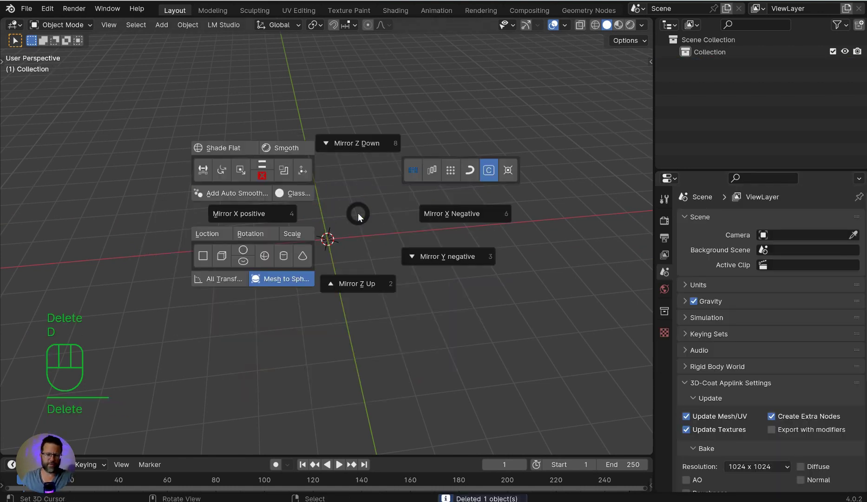
{"action": "left_click", "coordinate": [304, 256]}
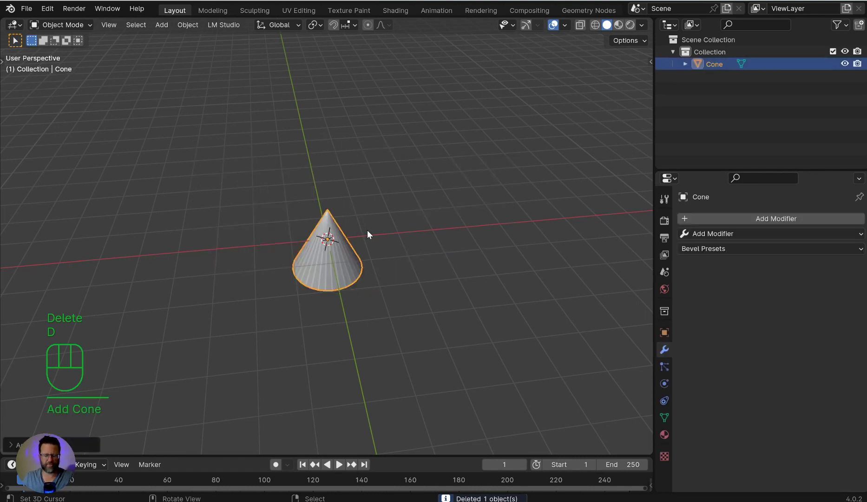
{"action": "key", "text": "d"}
{"action": "left_click", "coordinate": [421, 189]}
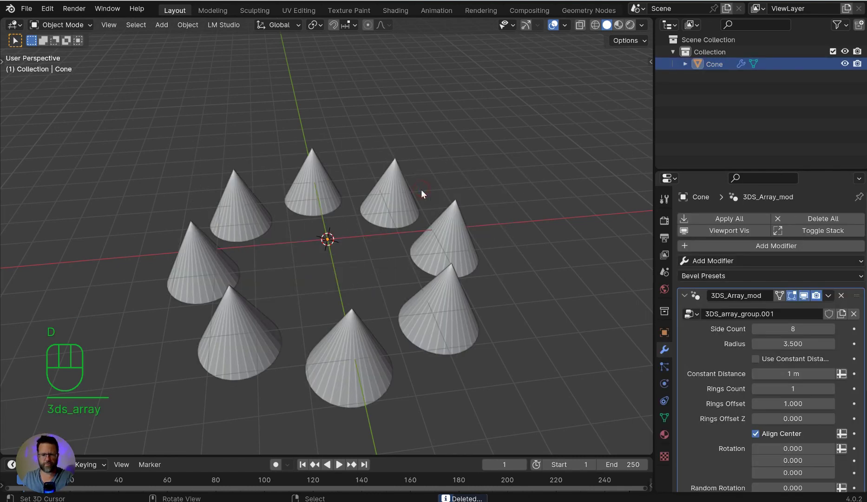
Step: Delete the arrayed cone and add a plain cube in its place
{"action": "left_click", "coordinate": [442, 229]}
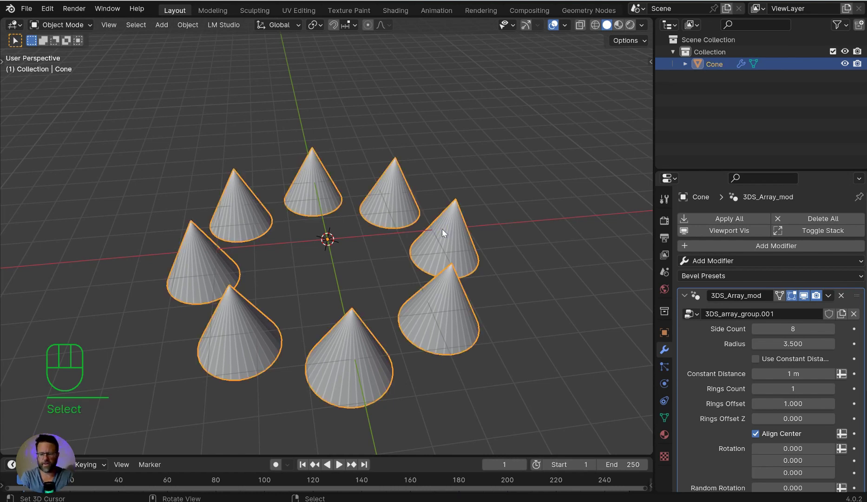
{"action": "key", "text": "Delete"}
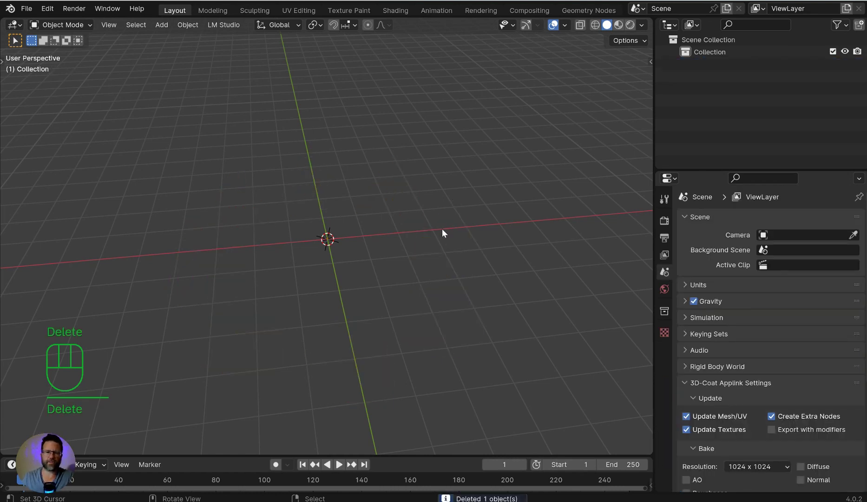
{"action": "mouse_move", "coordinate": [367, 203]}
{"action": "middle_mouse_down"}
{"action": "mouse_move", "coordinate": [366, 150]}
{"action": "mouse_move", "coordinate": [376, 201]}
{"action": "middle_mouse_up"}
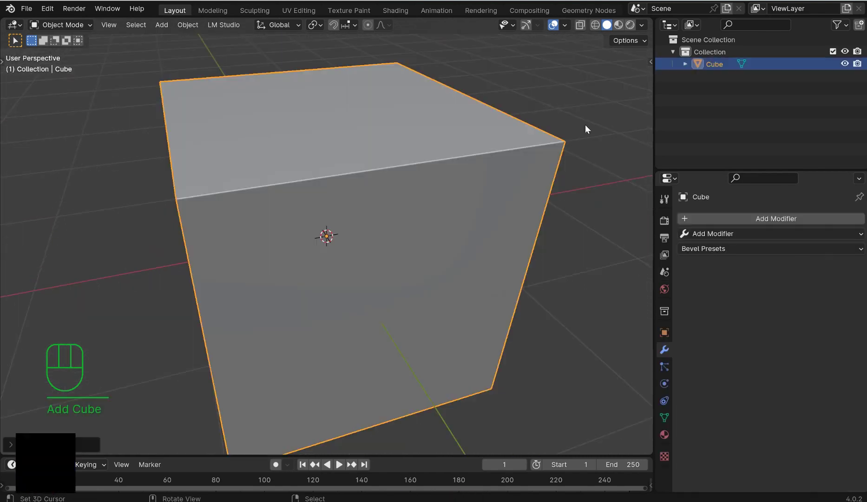
Step: Apply the add-on's line array to the cube and increase its relative X offset factor and copy count
{"action": "key", "text": "d"}
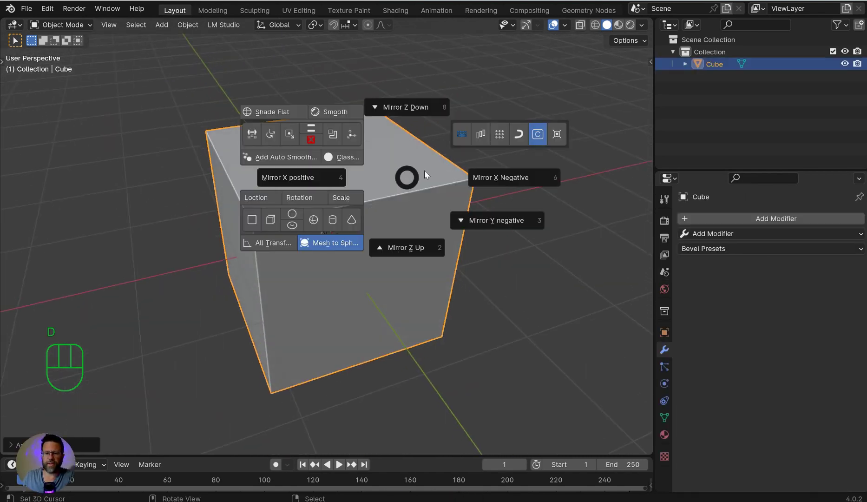
{"action": "left_click", "coordinate": [481, 135]}
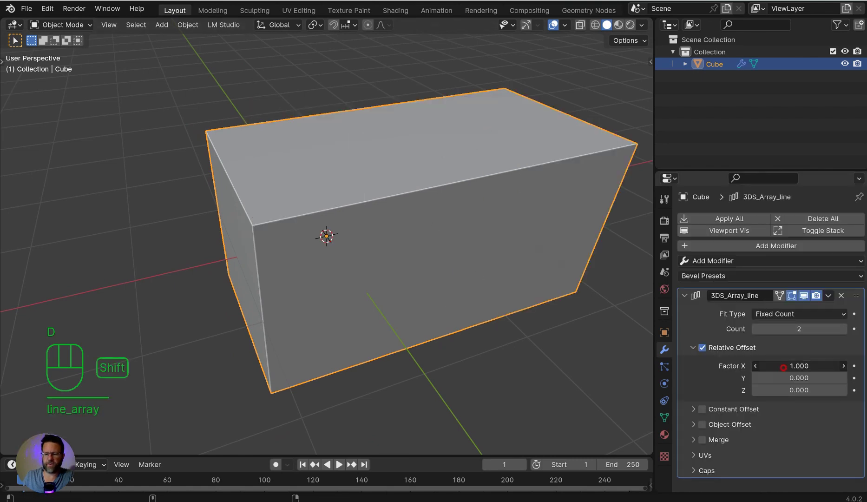
{"action": "left_click_drag", "start_coordinate": [790, 366], "coordinate": [822, 365], "text": "shift"}
{"action": "left_click_drag", "start_coordinate": [788, 328], "coordinate": [837, 328]}
{"action": "scroll", "coordinate": [495, 272], "scroll_direction": "down", "scroll_amount": 4}
{"action": "middle_click_drag", "start_coordinate": [491, 272], "coordinate": [541, 226]}
{"action": "middle_click_drag", "start_coordinate": [514, 259], "coordinate": [461, 318], "text": "shift"}
{"action": "mouse_move", "coordinate": [437, 228]}
{"action": "middle_mouse_down"}
{"action": "mouse_move", "coordinate": [449, 238]}
{"action": "mouse_move", "coordinate": [446, 225]}
{"action": "middle_mouse_up"}
Step: Remove the line array from the cube and apply the add-on's grid array instead
{"action": "left_click", "coordinate": [842, 295]}
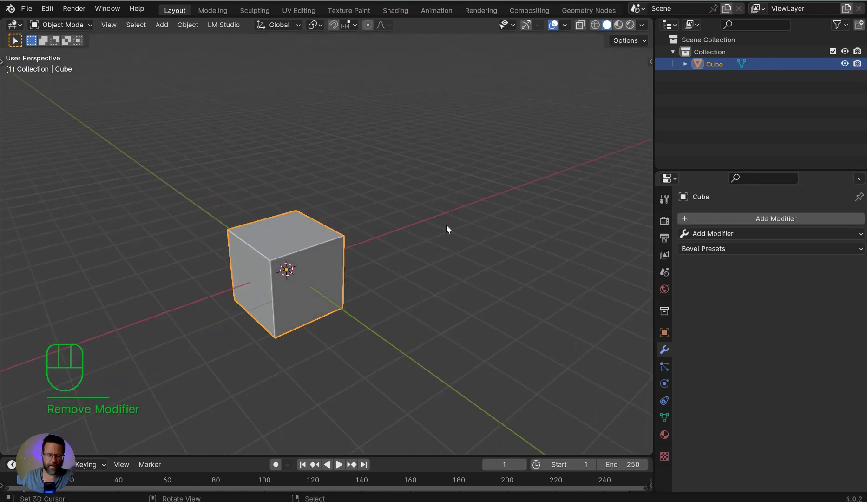
{"action": "key", "text": "d"}
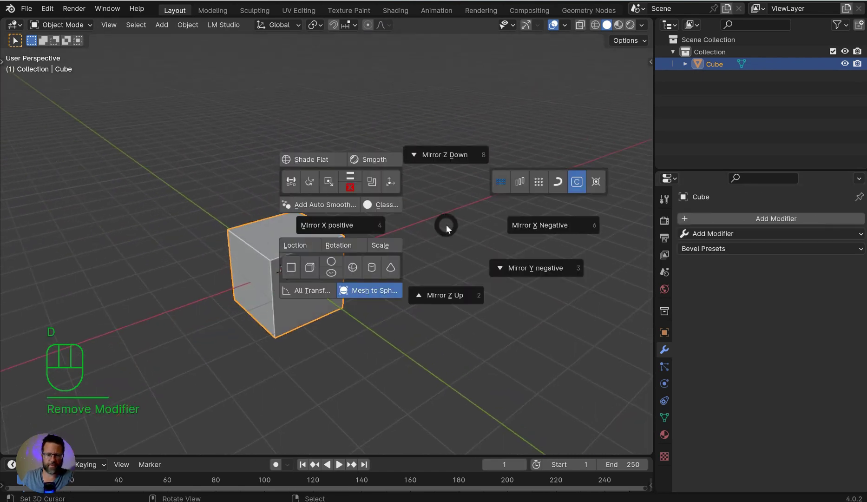
{"action": "left_click", "coordinate": [539, 181]}
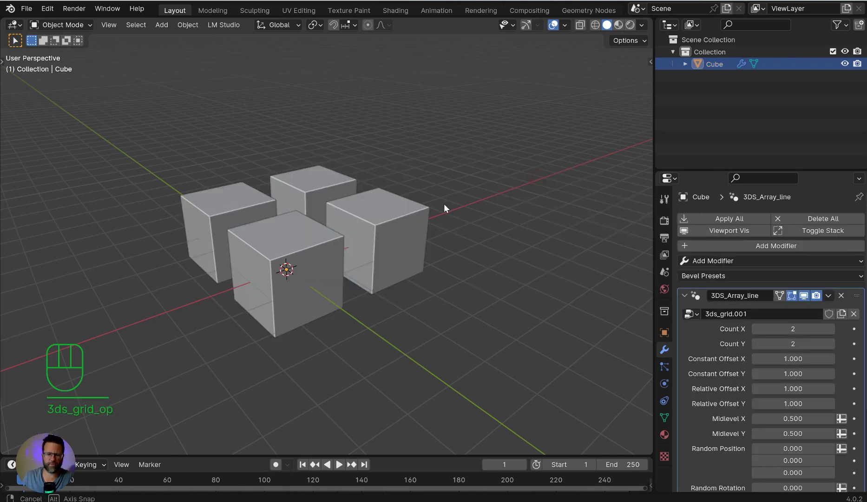
{"action": "middle_click_drag", "start_coordinate": [444, 203], "coordinate": [465, 218]}
Step: Set the grid array to 33 copies and a constant offset of 0.093 in both X and Y, and adjust its random scale
{"action": "left_click_drag", "start_coordinate": [807, 338], "coordinate": [836, 340]}
{"action": "middle_click_drag", "start_coordinate": [578, 250], "coordinate": [519, 300]}
{"action": "scroll", "coordinate": [477, 264], "scroll_direction": "down", "scroll_amount": 3}
{"action": "left_click_drag", "start_coordinate": [800, 359], "coordinate": [698, 374], "text": "shift"}
{"action": "scroll", "coordinate": [790, 434], "scroll_direction": "down", "scroll_amount": 5}
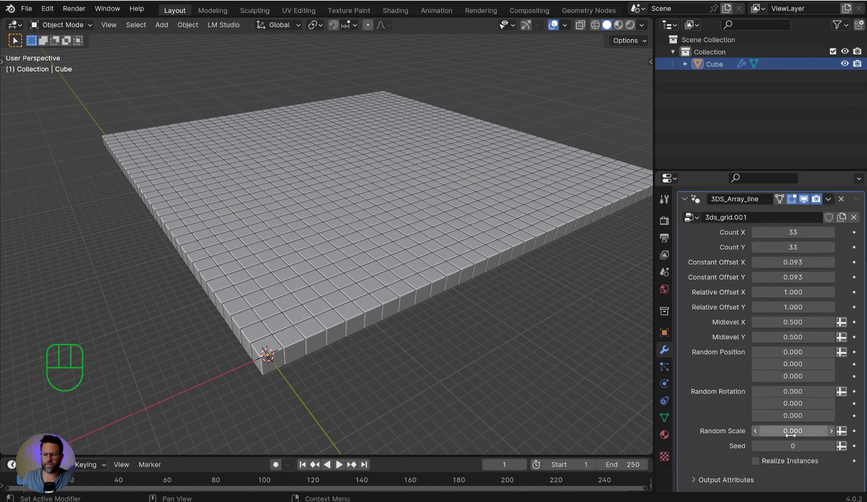
{"action": "mouse_move", "coordinate": [793, 431]}
{"action": "left_mouse_down", "text": "shift"}
{"action": "mouse_move", "coordinate": [817, 431]}
{"action": "mouse_move", "coordinate": [790, 430]}
{"action": "left_mouse_up", "text": "shift"}
{"action": "middle_click_drag", "start_coordinate": [418, 293], "coordinate": [670, 253]}
Step: Remove the grid array modifier and select the remaining single cube
{"action": "left_click", "coordinate": [841, 198]}
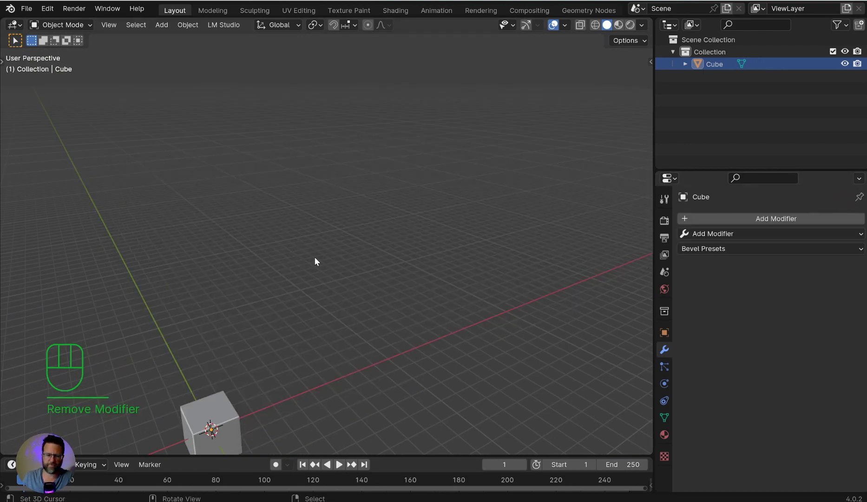
{"action": "left_click", "coordinate": [255, 351]}
{"action": "middle_click_drag", "start_coordinate": [314, 267], "coordinate": [335, 155], "text": "shift"}
{"action": "key", "text": "d"}
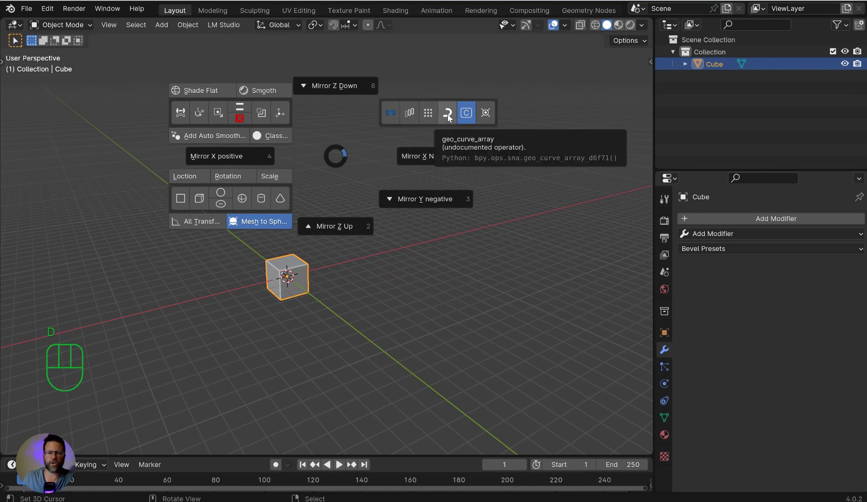
{"action": "right_click", "coordinate": [321, 349]}
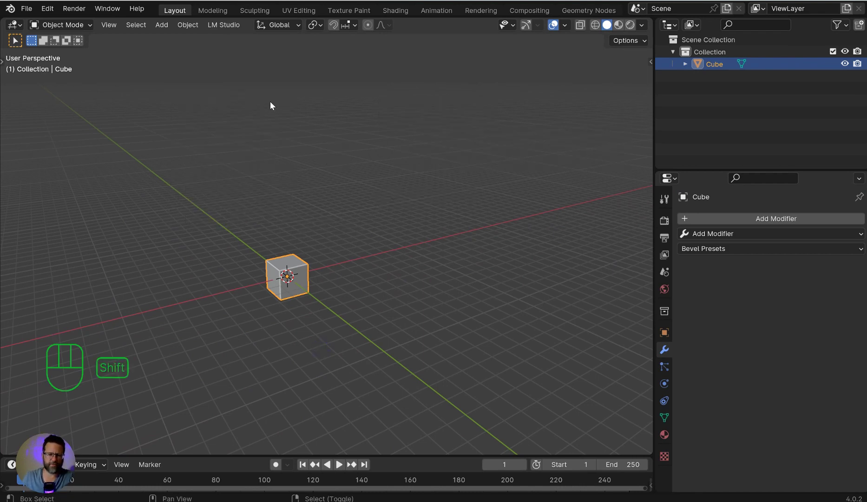
Step: Add a Bezier circle at the origin and scale it up so it surrounds the cube
{"action": "key", "text": "shift+a"}
{"action": "left_click", "coordinate": [321, 112]}
{"action": "scroll", "coordinate": [351, 257], "scroll_direction": "up", "scroll_amount": 2}
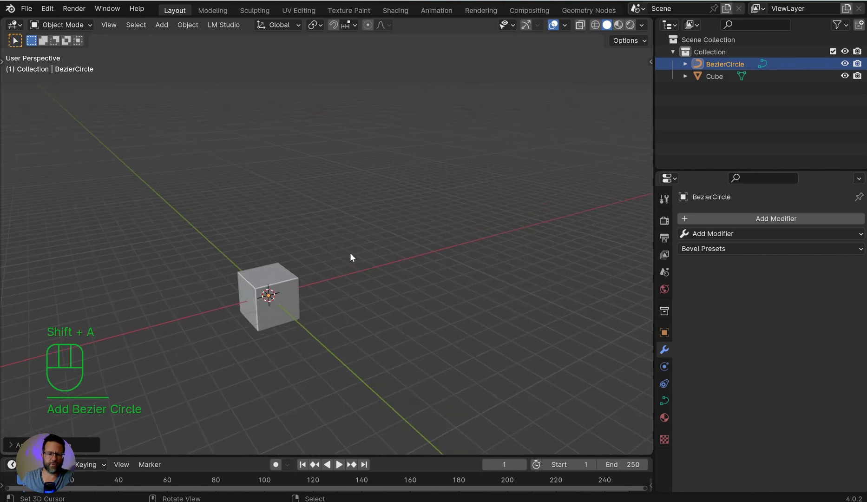
{"action": "key", "text": "s"}
{"action": "left_click", "coordinate": [532, 120]}
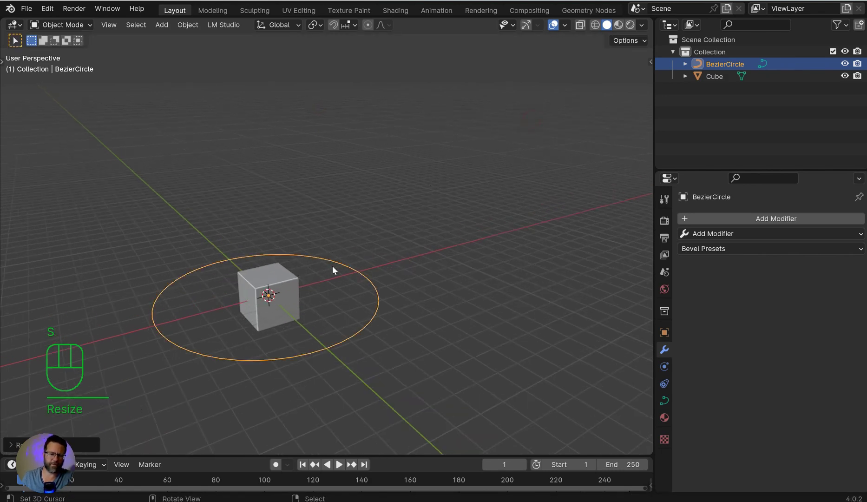
Step: Apply the add-on's curve array to the cube and pick the Bezier circle as its curve
{"action": "left_click", "coordinate": [263, 289]}
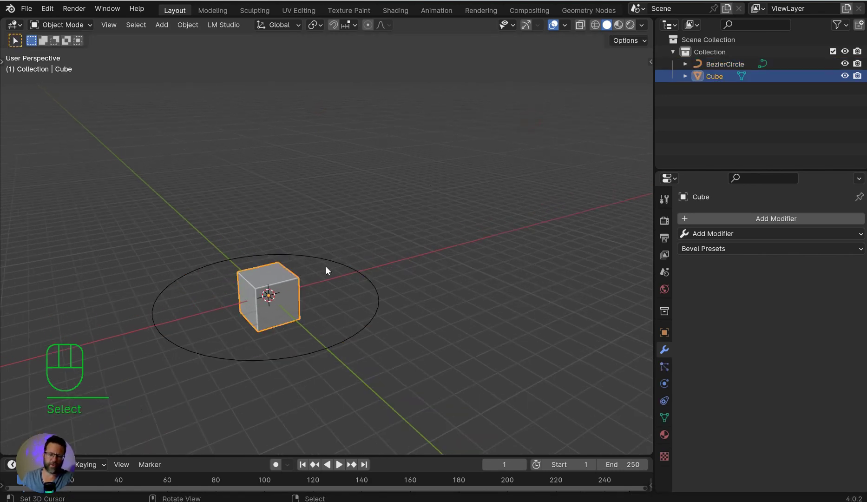
{"action": "key", "text": "d"}
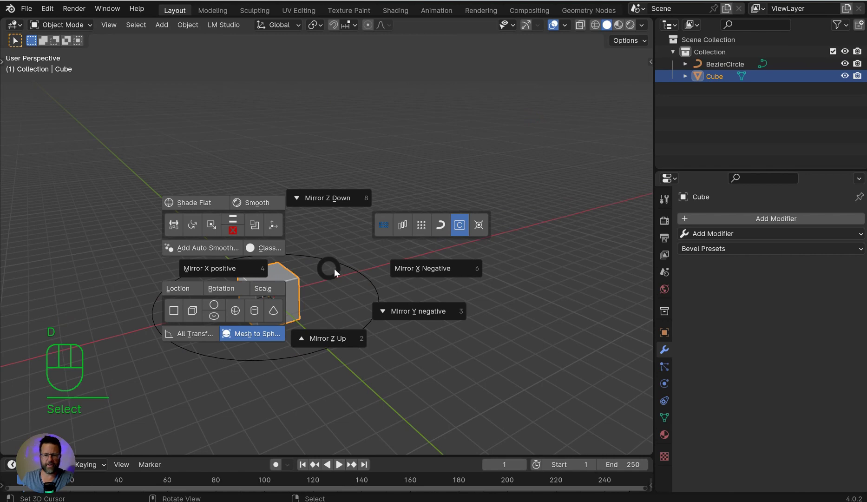
{"action": "left_click", "coordinate": [442, 226]}
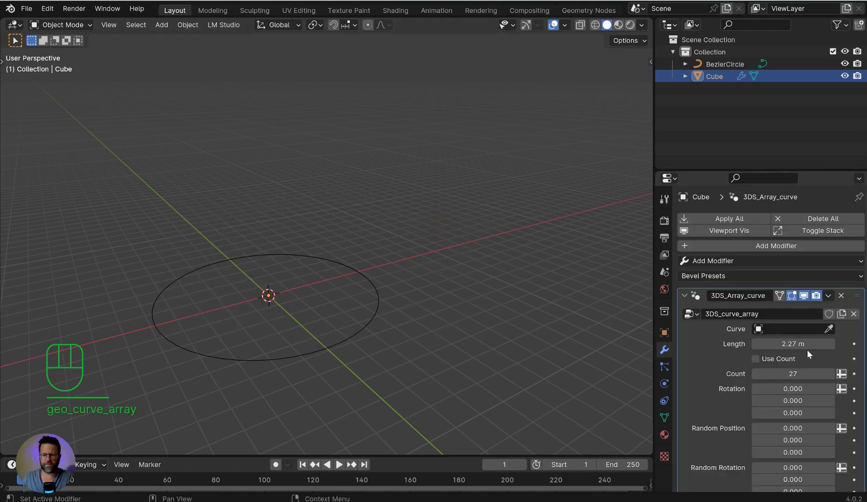
{"action": "left_click", "coordinate": [828, 329]}
{"action": "left_click", "coordinate": [386, 288]}
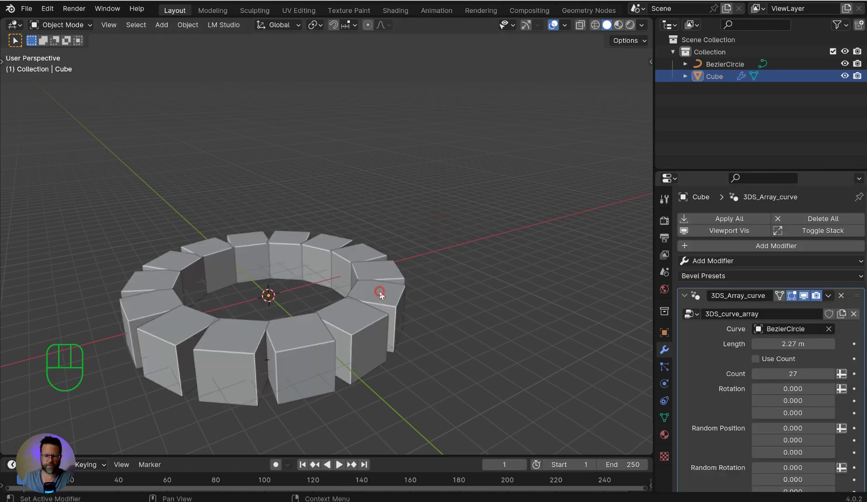
{"action": "middle_click_drag", "start_coordinate": [366, 262], "coordinate": [446, 230]}
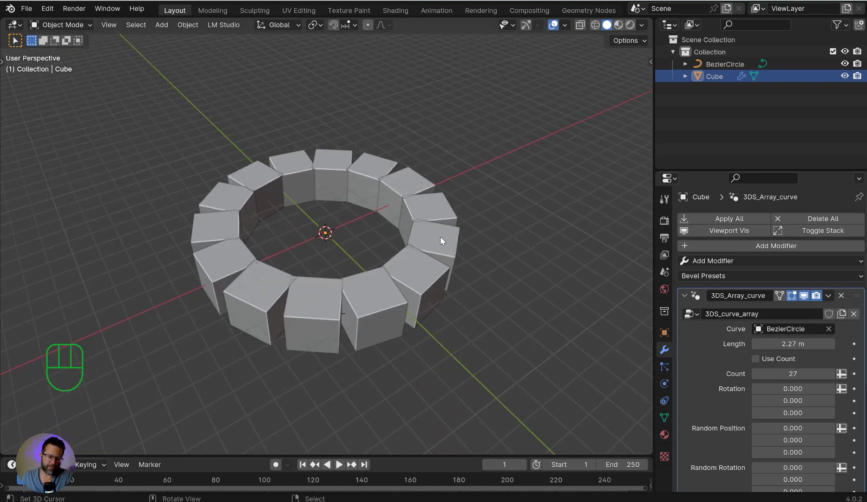
Step: Open the Bezier circle in Edit Mode and delete all of its vertices
{"action": "key", "text": "x"}
{"action": "left_click", "coordinate": [243, 295]}
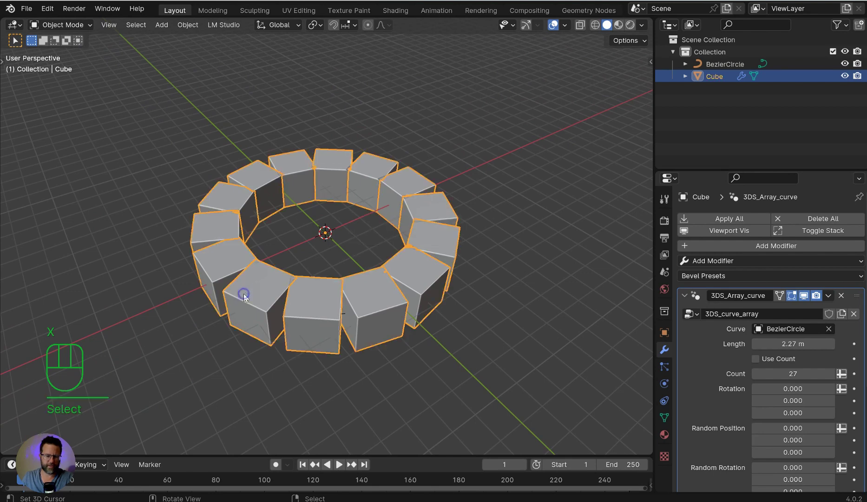
{"action": "left_click", "coordinate": [726, 64]}
{"action": "key", "text": "Tab"}
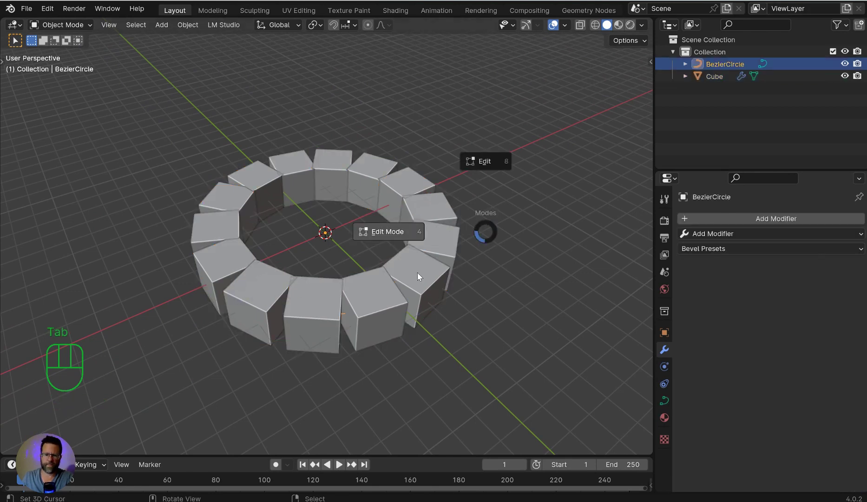
{"action": "left_click", "coordinate": [388, 232]}
{"action": "middle_click_drag", "start_coordinate": [388, 230], "coordinate": [387, 241]}
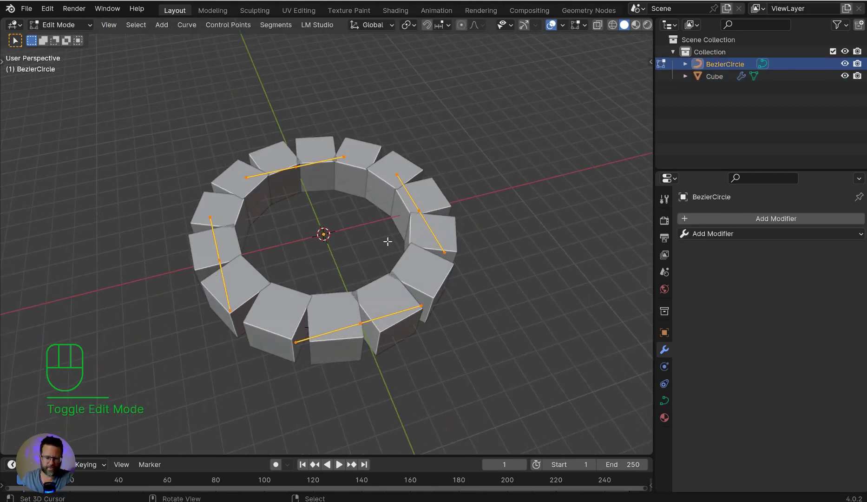
{"action": "key", "text": "x"}
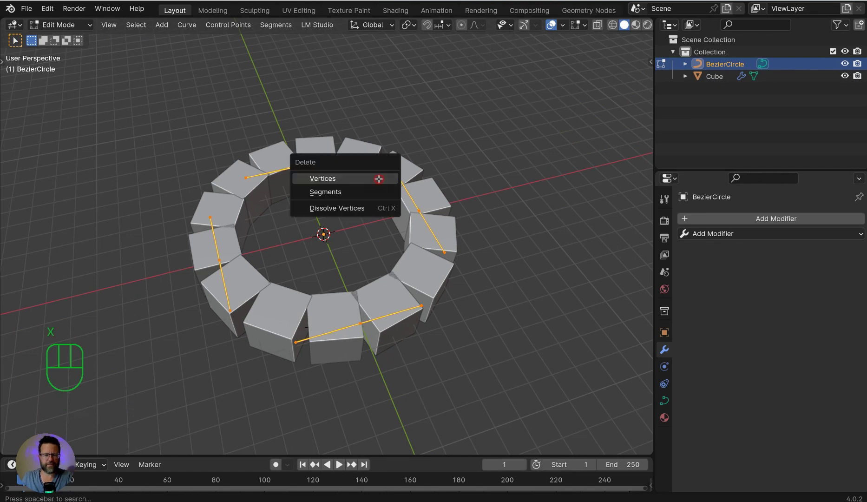
{"action": "left_click", "coordinate": [378, 178]}
Step: Return to Object Mode and add a plane at the origin with the add-on
{"action": "key", "text": "shift+a"}
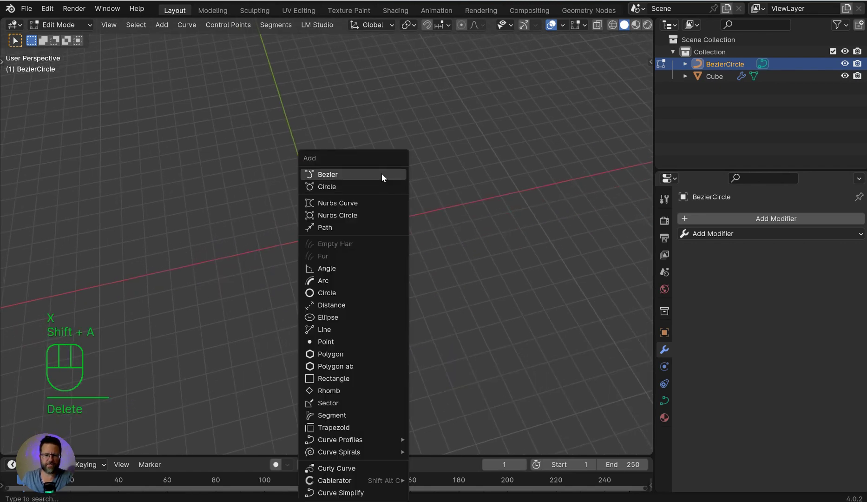
{"action": "left_click", "coordinate": [270, 156]}
{"action": "key", "text": "Tab"}
{"action": "key", "text": "Tab"}
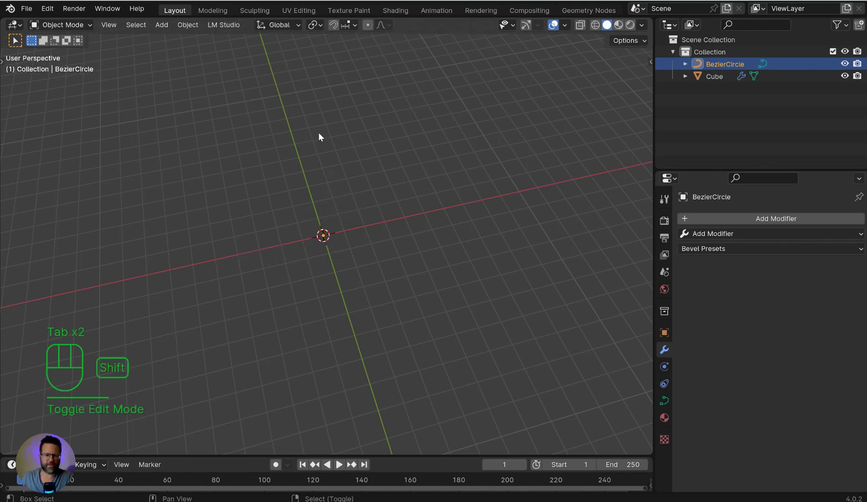
{"action": "key", "text": "d"}
{"action": "left_click", "coordinate": [163, 175]}
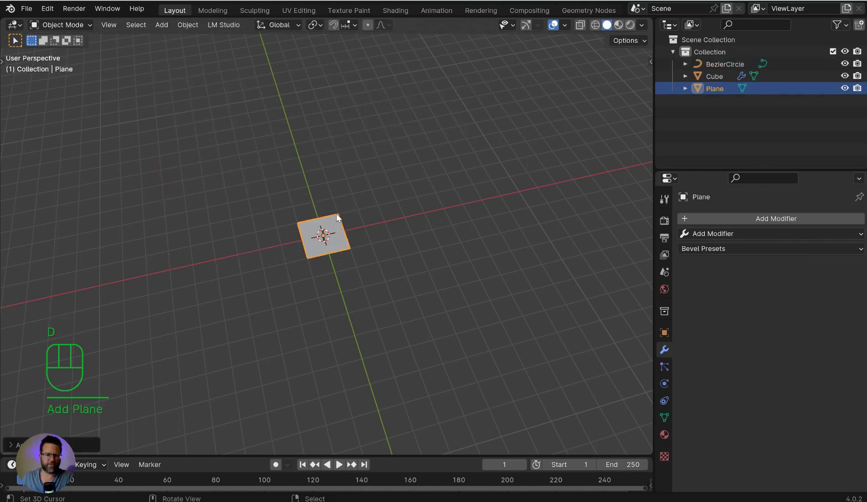
Step: Scale the plane up evenly so it forms a large floor around the origin
{"action": "key", "text": "s"}
{"action": "scroll", "coordinate": [432, 150], "scroll_direction": "down", "scroll_amount": 4}
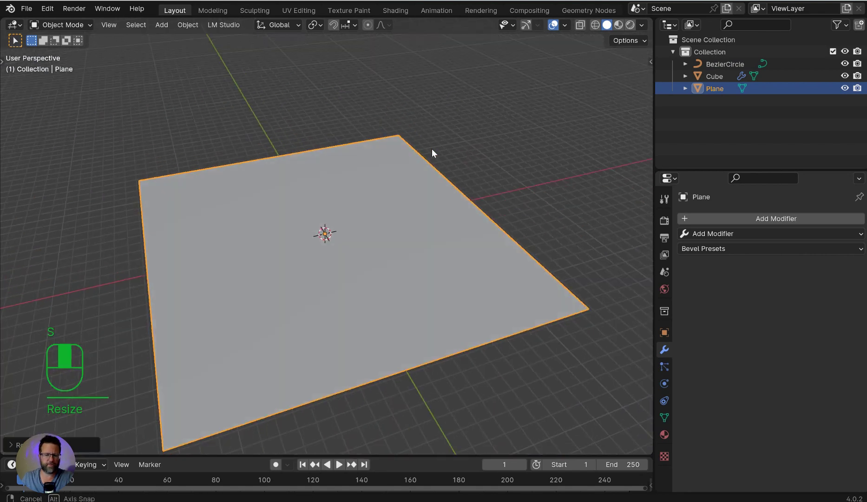
{"action": "scroll", "coordinate": [413, 150], "scroll_direction": "up", "scroll_amount": 1}
Step: Edit the emptied Bezier circle and draw a freehand S-shaped curve across the plane with the Draw tool, using Surface depth
{"action": "left_click", "coordinate": [729, 65]}
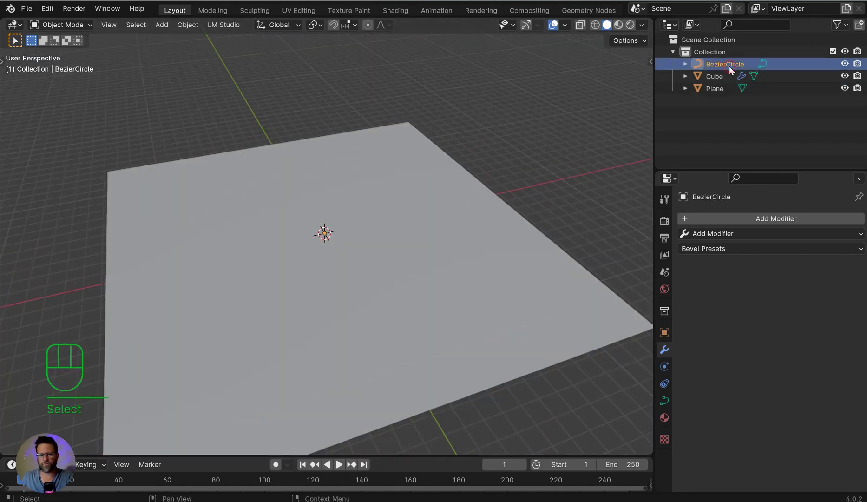
{"action": "middle_click_drag", "start_coordinate": [513, 139], "coordinate": [531, 148]}
{"action": "key", "text": "Tab"}
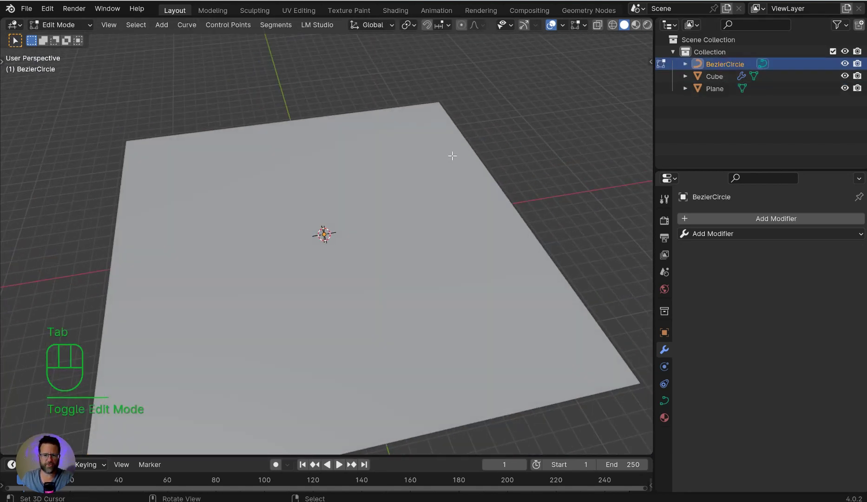
{"action": "middle_click_drag", "start_coordinate": [451, 155], "coordinate": [438, 169]}
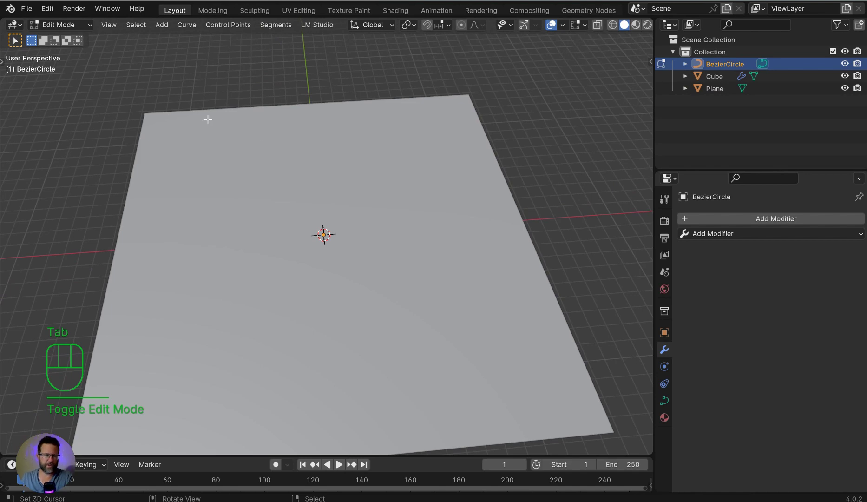
{"action": "key", "text": "t"}
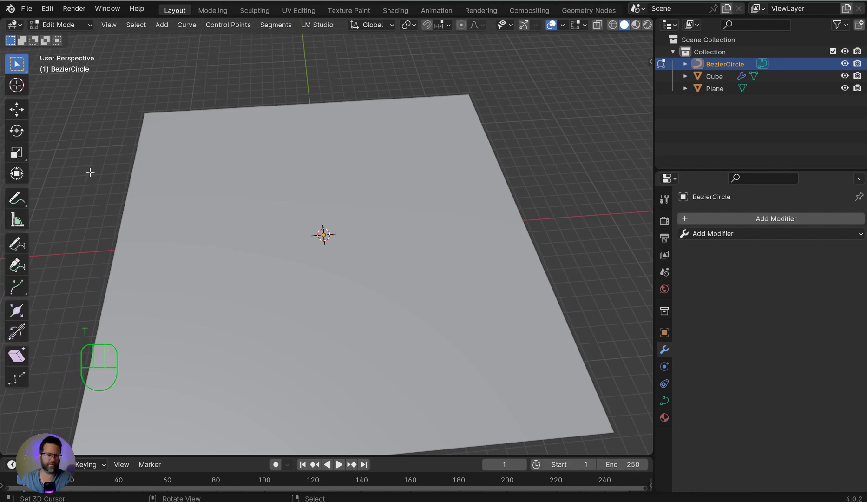
{"action": "left_click", "coordinate": [17, 242]}
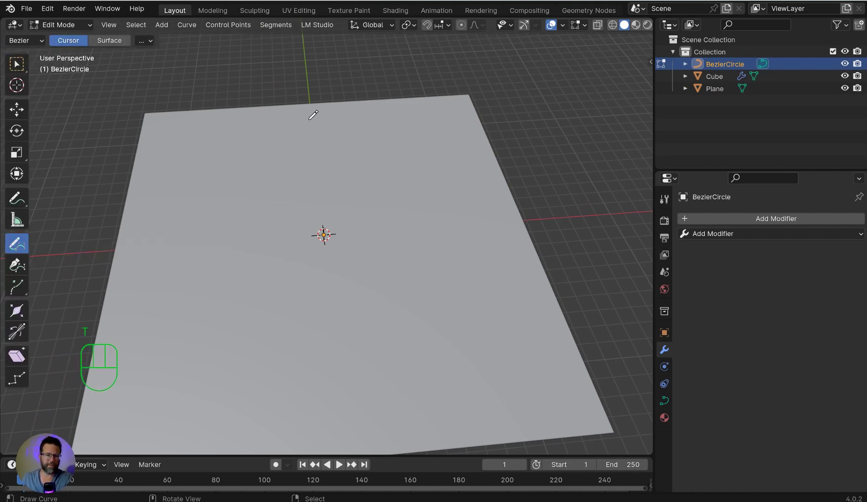
{"action": "left_click", "coordinate": [111, 41]}
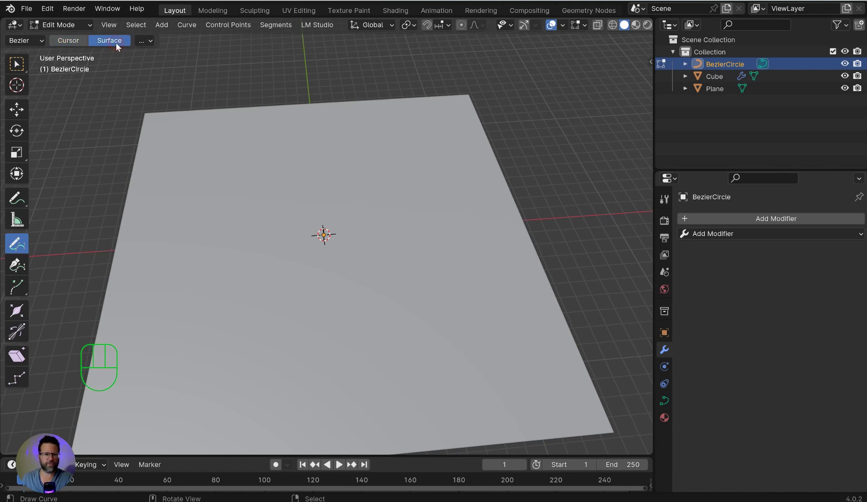
{"action": "mouse_move", "coordinate": [435, 126]}
{"action": "left_mouse_down"}
{"action": "mouse_move", "coordinate": [279, 183]}
{"action": "mouse_move", "coordinate": [199, 426]}
{"action": "left_mouse_up"}
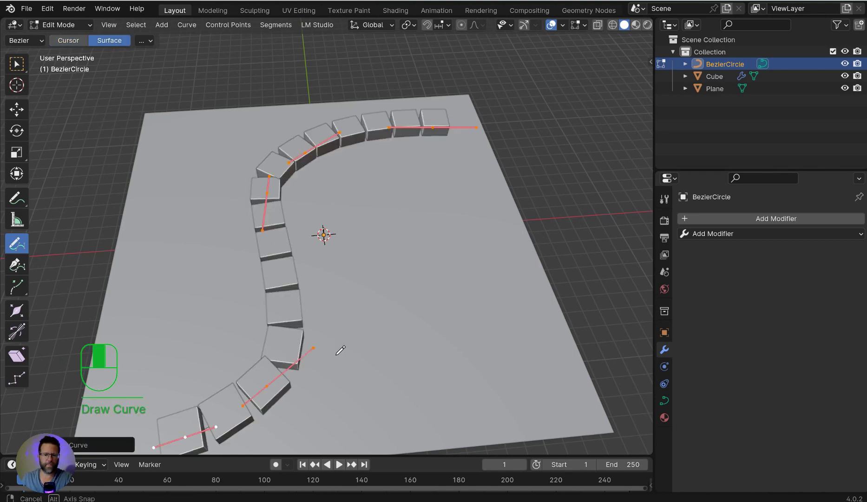
{"action": "middle_click_drag", "start_coordinate": [341, 350], "coordinate": [354, 318]}
{"action": "middle_click_drag", "start_coordinate": [319, 289], "coordinate": [363, 282]}
Step: Return to Object Mode, make the cube active and hide its 3DS_Array_curve modifier in the viewport
{"action": "left_click", "coordinate": [714, 76]}
{"action": "middle_click_drag", "start_coordinate": [504, 211], "coordinate": [498, 215]}
{"action": "scroll", "coordinate": [498, 216], "scroll_direction": "up", "scroll_amount": 1}
{"action": "key", "text": "Tab"}
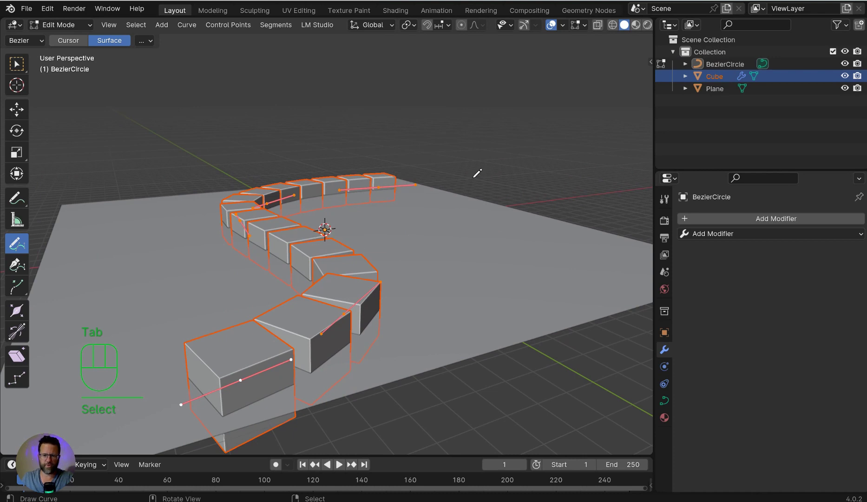
{"action": "key", "text": "Tab"}
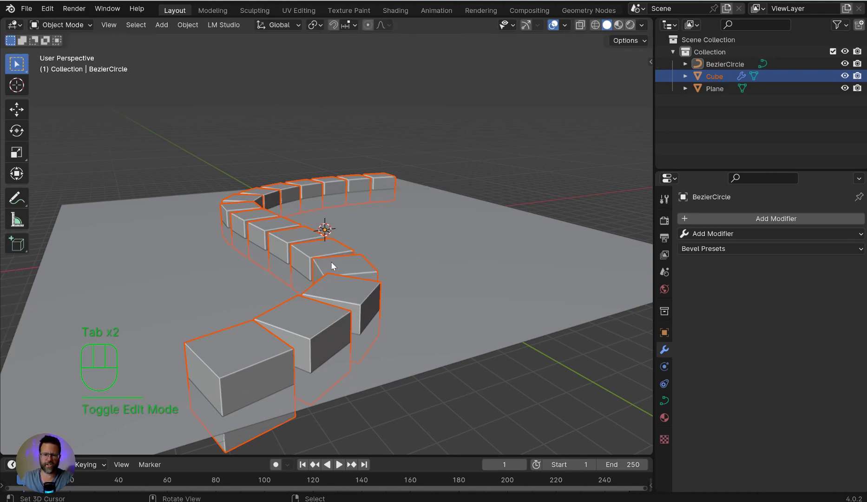
{"action": "left_click", "coordinate": [713, 75]}
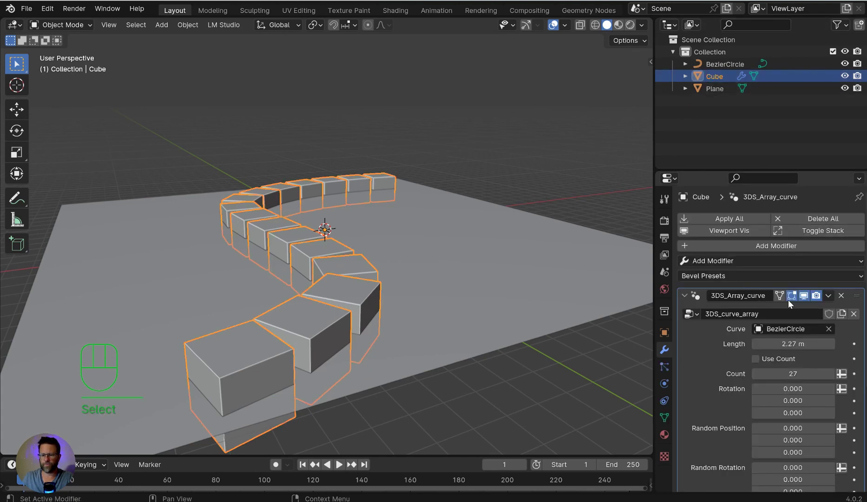
{"action": "left_click", "coordinate": [803, 296]}
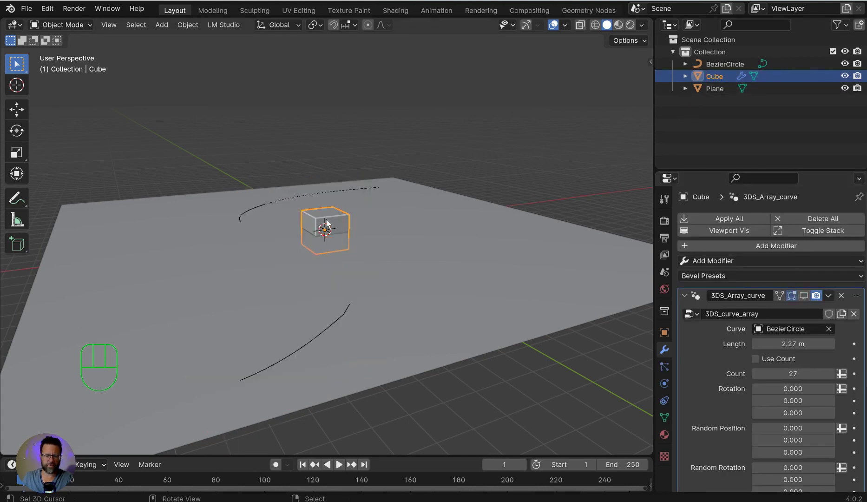
Step: Move the cube's mesh up 1 m along Z in Edit Mode and return to Object Mode
{"action": "key", "text": "Tab"}
{"action": "middle_click_drag", "start_coordinate": [428, 218], "coordinate": [401, 205]}
{"action": "key", "text": "KP_1"}
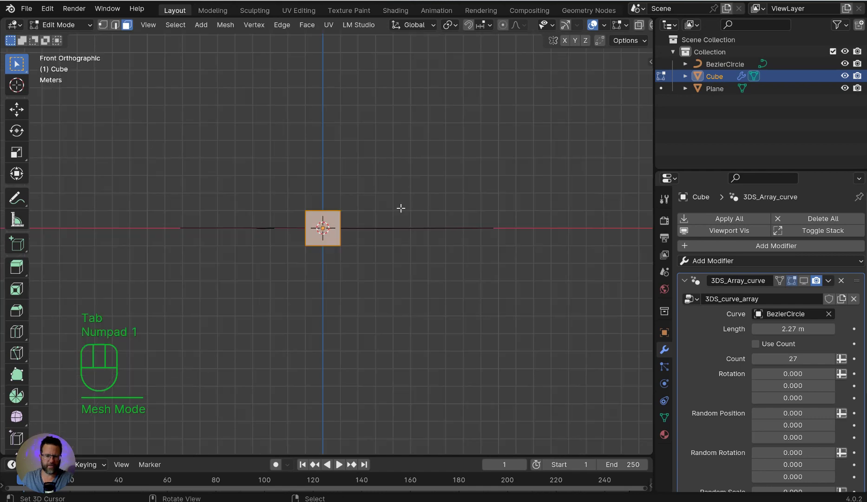
{"action": "key", "text": "g"}
{"action": "key", "text": "z"}
{"action": "key", "text": "KP_1"}
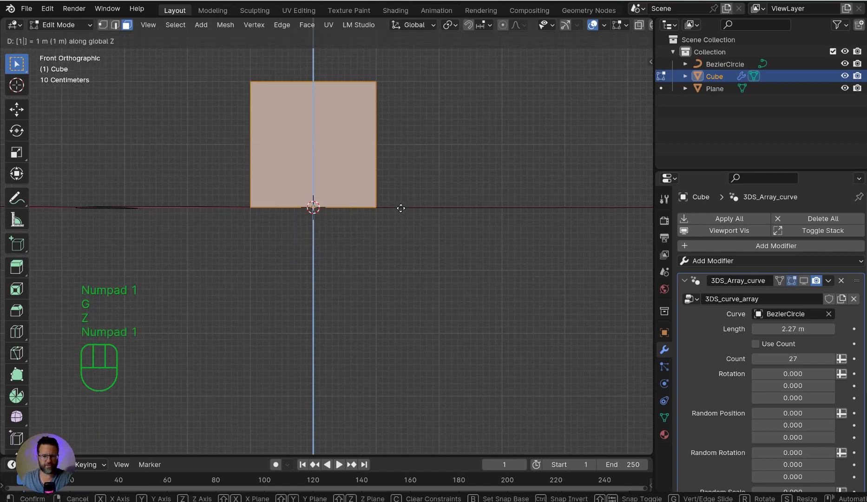
{"action": "key", "text": "Return"}
{"action": "middle_click_drag", "start_coordinate": [403, 194], "coordinate": [407, 262]}
{"action": "scroll", "coordinate": [419, 185], "scroll_direction": "down", "scroll_amount": 2}
{"action": "key", "text": "Tab"}
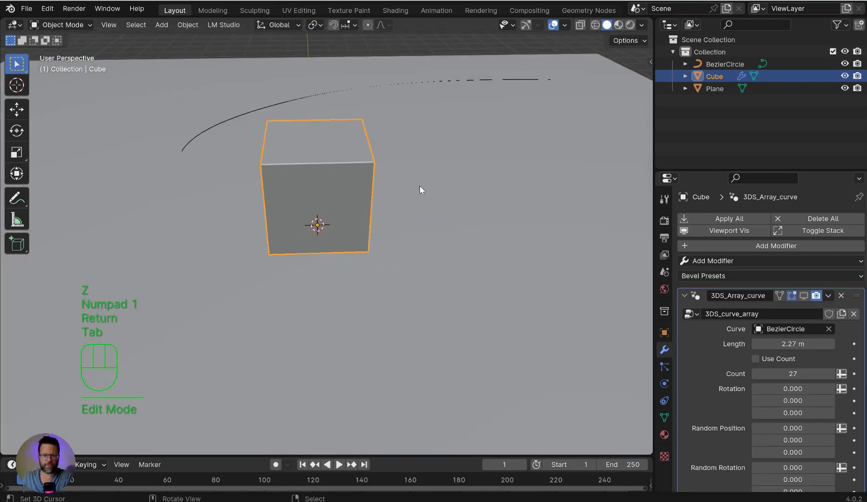
Step: Show the cube's 3DS_Array_curve modifier in the viewport again
{"action": "scroll", "coordinate": [419, 185], "scroll_direction": "down", "scroll_amount": 5}
{"action": "left_click", "coordinate": [804, 295]}
{"action": "scroll", "coordinate": [422, 205], "scroll_direction": "down", "scroll_amount": 3}
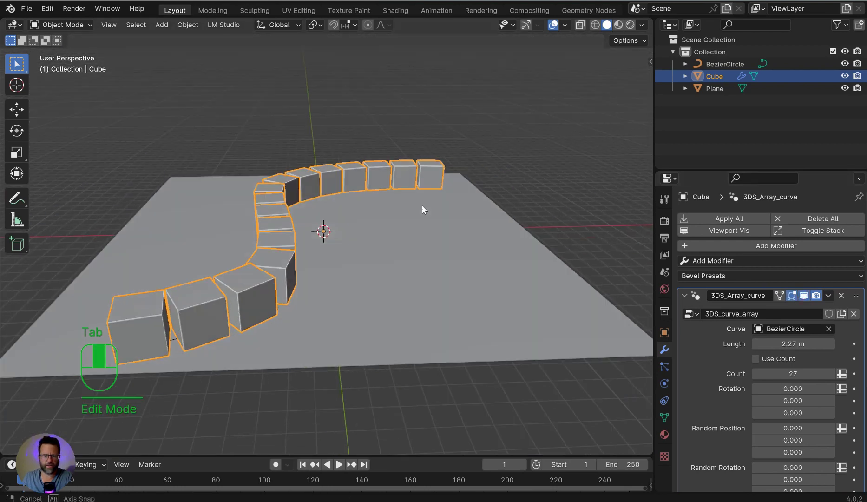
{"action": "middle_click_drag", "start_coordinate": [422, 205], "coordinate": [436, 218]}
Step: Enable Affect Only Origins and inspect the origin axes of the arrayed cubes along the curve
{"action": "left_click", "coordinate": [637, 41]}
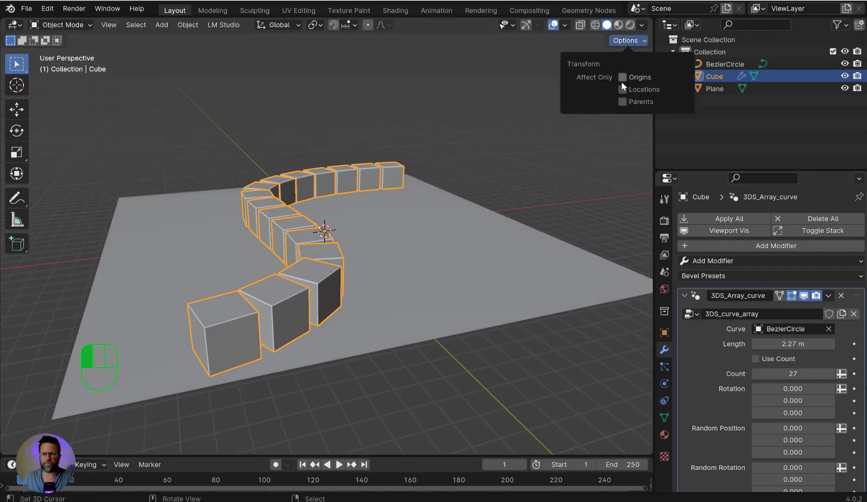
{"action": "middle_click_drag", "start_coordinate": [486, 188], "coordinate": [432, 191]}
{"action": "scroll", "coordinate": [283, 231], "scroll_direction": "up", "scroll_amount": 3}
{"action": "middle_click_drag", "start_coordinate": [283, 230], "coordinate": [448, 250], "text": "shift"}
{"action": "scroll", "coordinate": [442, 234], "scroll_direction": "down", "scroll_amount": 5}
{"action": "scroll", "coordinate": [448, 250], "scroll_direction": "up", "scroll_amount": 1}
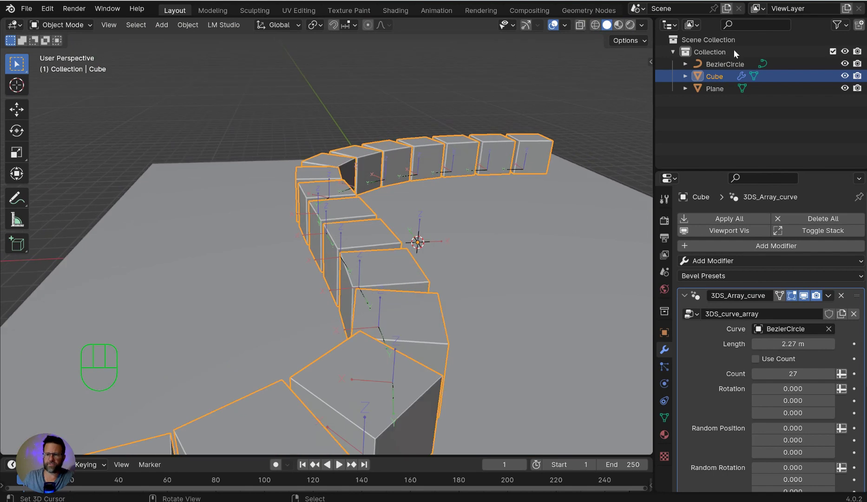
Step: Remove the 3DS_Array_curve modifier from the cube and disable Affect Only Origins
{"action": "left_click", "coordinate": [841, 296]}
{"action": "left_click", "coordinate": [629, 40]}
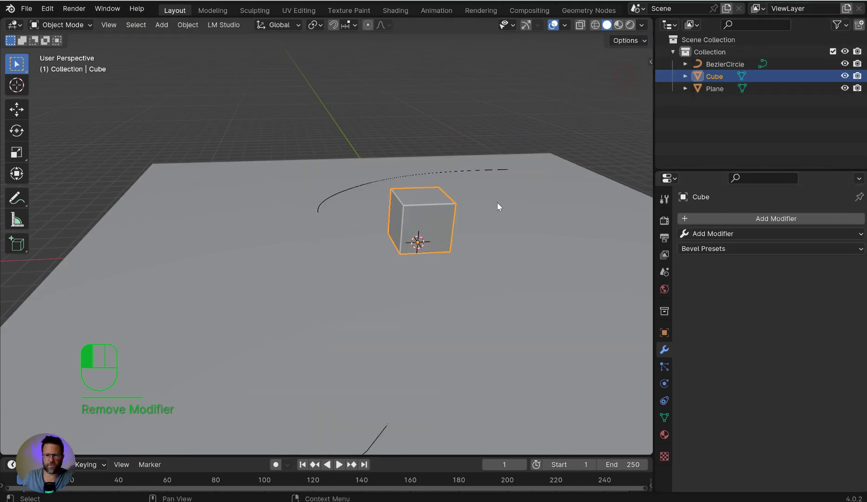
Step: Delete the plane and the Bezier circle, keeping only the cube
{"action": "left_click", "coordinate": [488, 225]}
{"action": "key", "text": "Delete"}
{"action": "left_click", "coordinate": [435, 176]}
{"action": "key", "text": "Delete"}
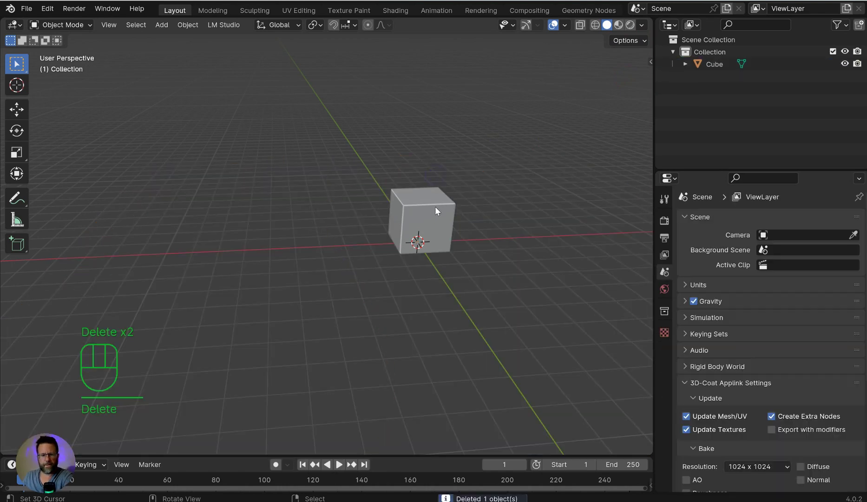
Step: Select the cube and toggle the add-on's centering mode to the C option
{"action": "key", "text": "d"}
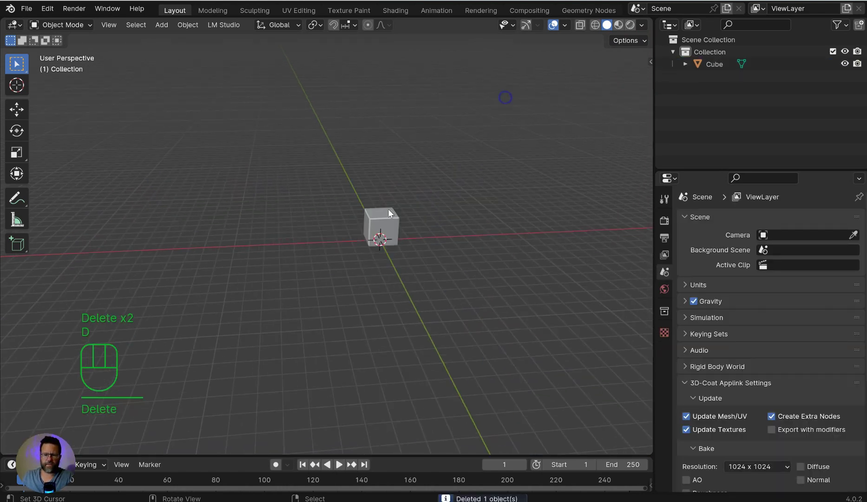
{"action": "scroll", "coordinate": [473, 229], "scroll_direction": "up", "scroll_amount": 5}
{"action": "key", "text": "f"}
{"action": "left_click", "coordinate": [440, 185]}
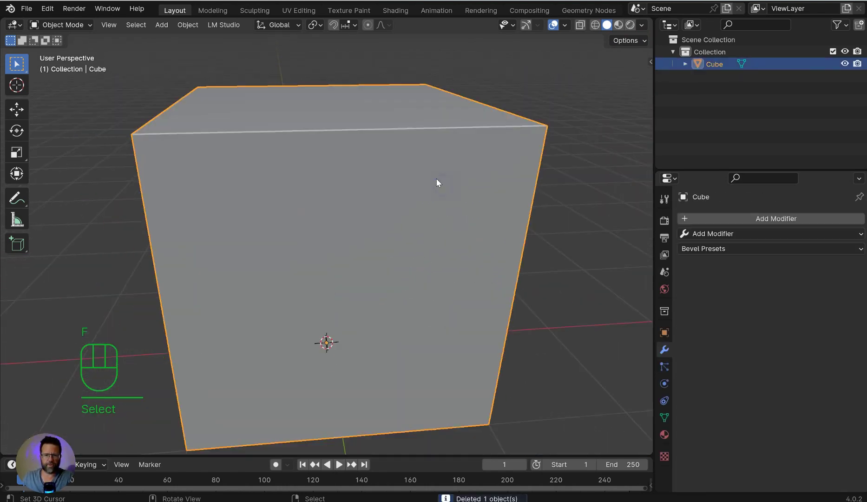
{"action": "key", "text": "d"}
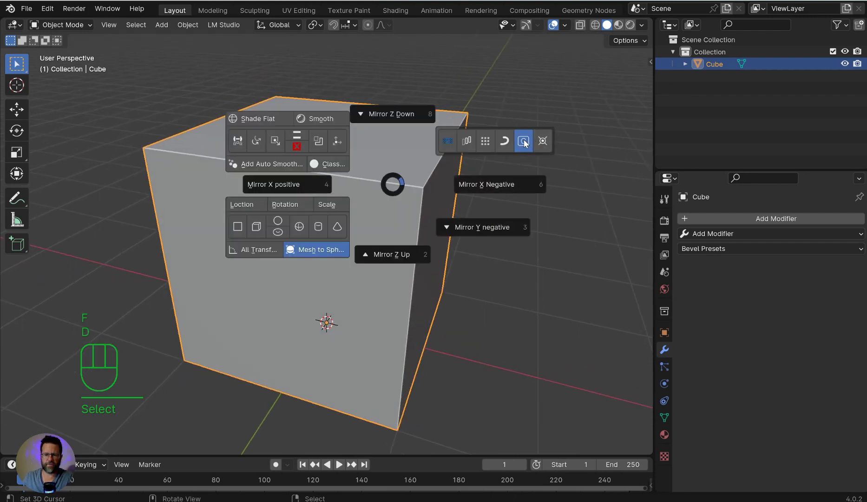
{"action": "left_click", "coordinate": [523, 140]}
{"action": "key", "text": "d"}
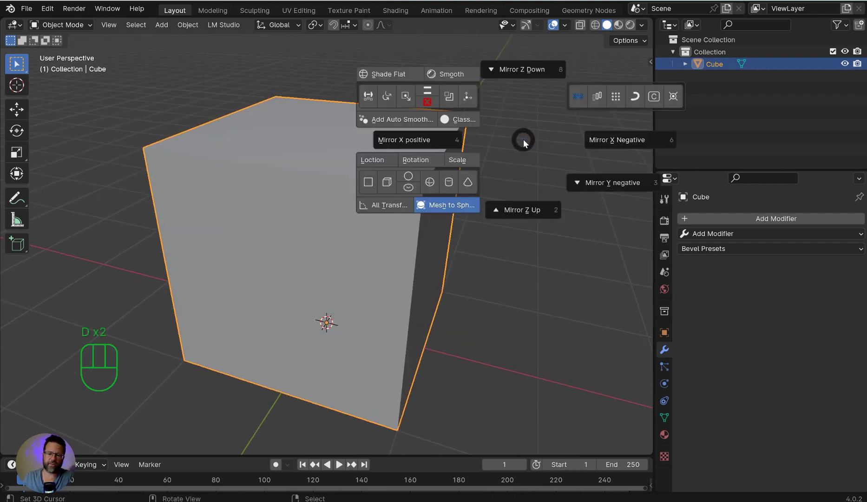
{"action": "left_click", "coordinate": [643, 97]}
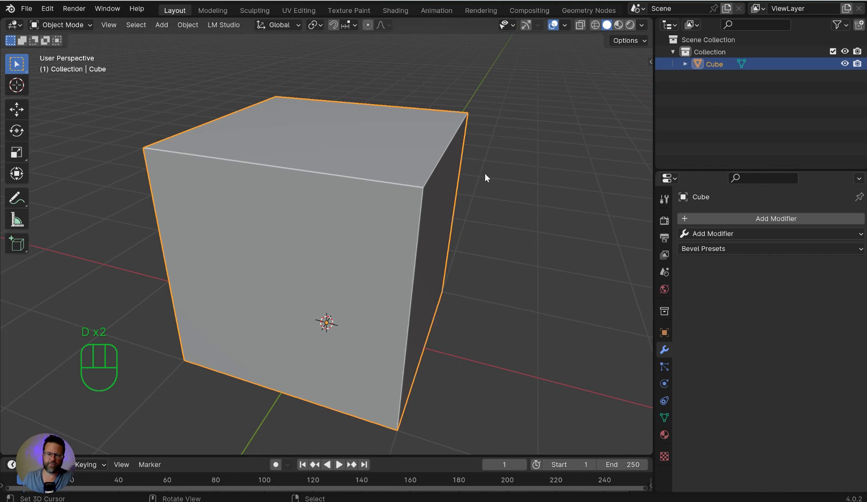
Step: Place the 3D cursor away from the cube, then use the add-on's centering tool to bring both cube and cursor to the world origin
{"action": "scroll", "coordinate": [485, 172], "scroll_direction": "down", "scroll_amount": 4}
{"action": "right_click", "coordinate": [527, 134], "text": "shift"}
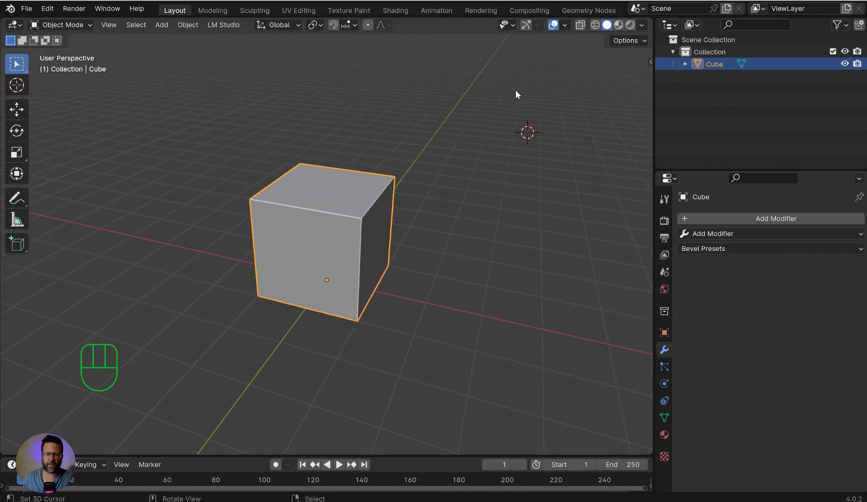
{"action": "key", "text": "d"}
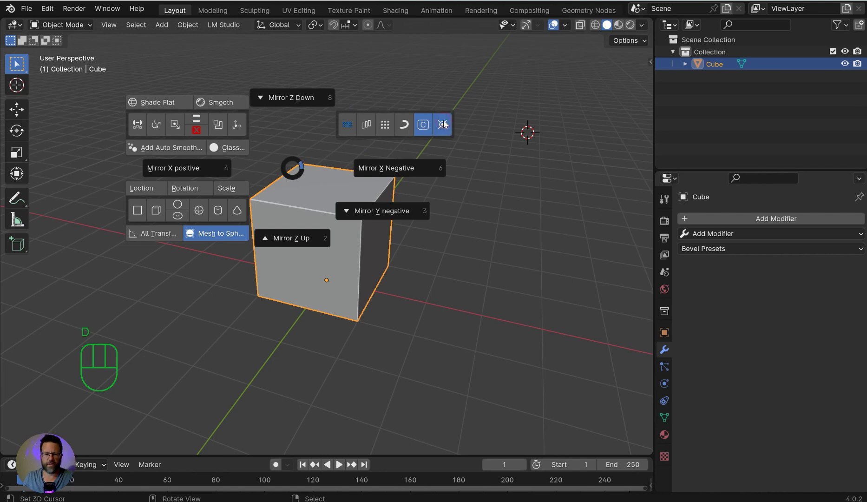
{"action": "left_click", "coordinate": [442, 123]}
{"action": "middle_click_drag", "start_coordinate": [400, 272], "coordinate": [488, 158]}
{"action": "key", "text": "Tab"}
{"action": "left_click", "coordinate": [514, 145]}
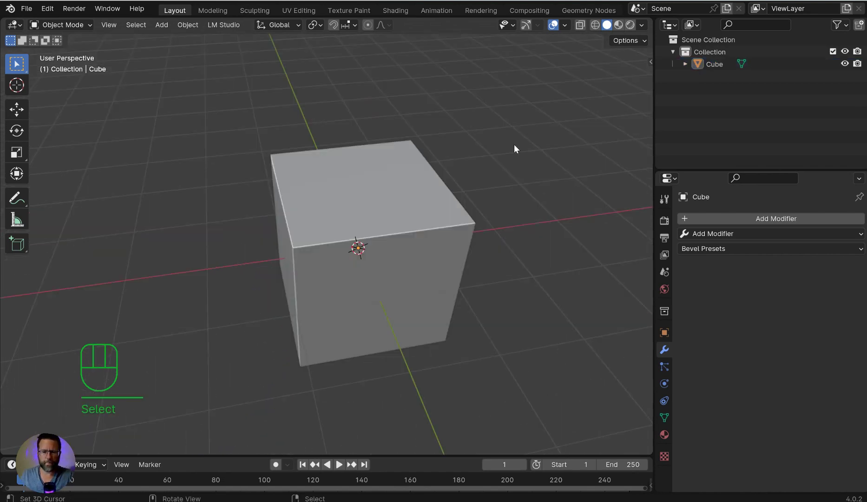
Step: Select the cube and read the description of the add-on's set_origin_selected tool
{"action": "left_click", "coordinate": [388, 176]}
{"action": "key", "text": "d"}
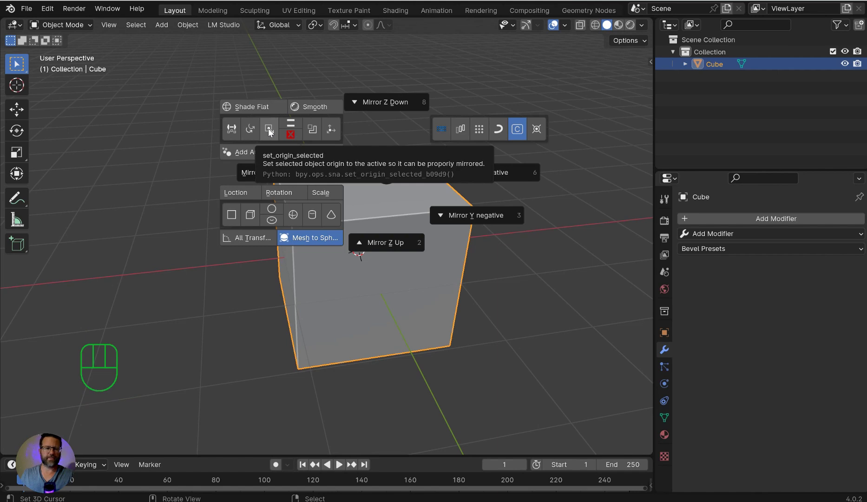
{"action": "left_click", "coordinate": [388, 287]}
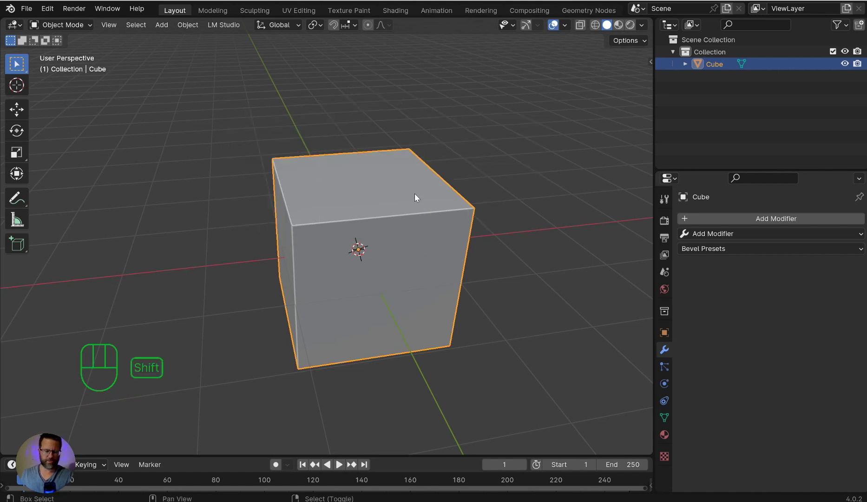
Step: Duplicate the cube and move the copy in the negative X direction, clear of the original
{"action": "key", "text": "shift+d"}
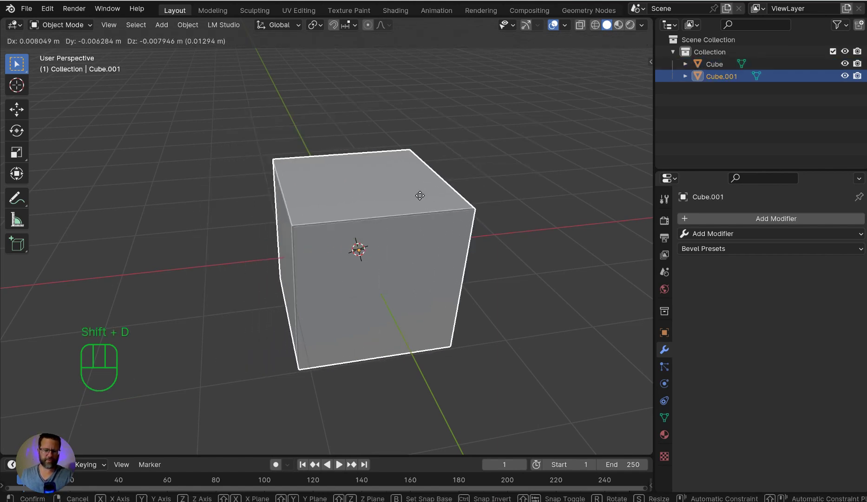
{"action": "key", "text": "x"}
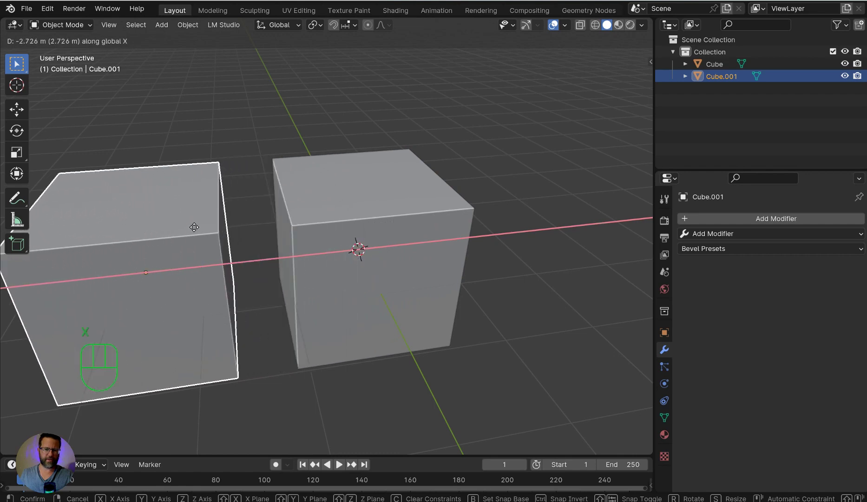
{"action": "right_click", "coordinate": [188, 230]}
{"action": "key", "text": "g"}
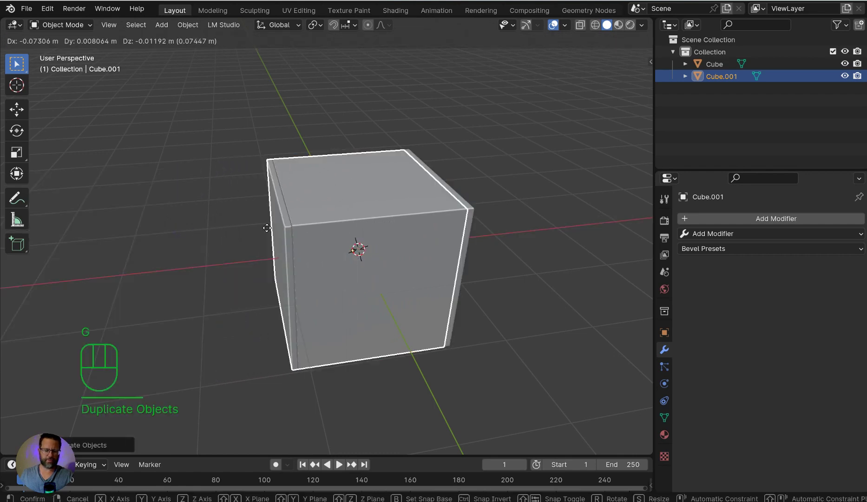
{"action": "key", "text": "x"}
{"action": "left_click", "coordinate": [140, 231]}
Step: Scale the duplicated cube down so it is much smaller than the original
{"action": "scroll", "coordinate": [240, 169], "scroll_direction": "down", "scroll_amount": 5}
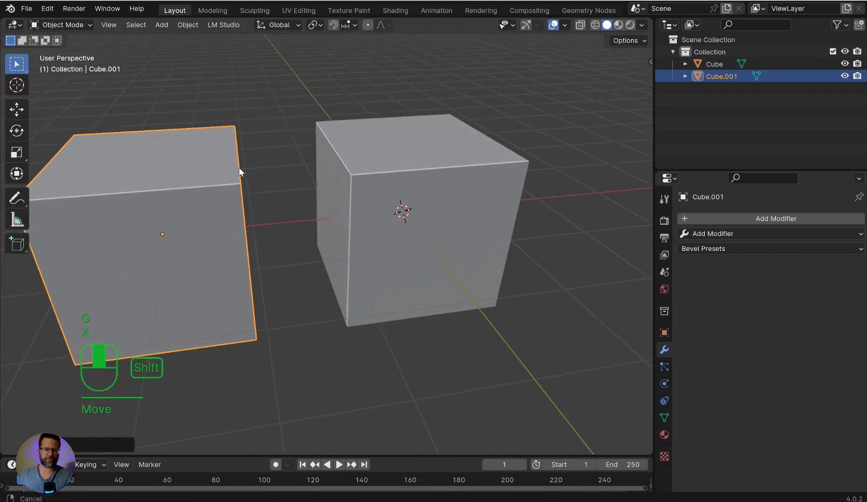
{"action": "key", "text": "s"}
{"action": "left_click", "coordinate": [251, 211]}
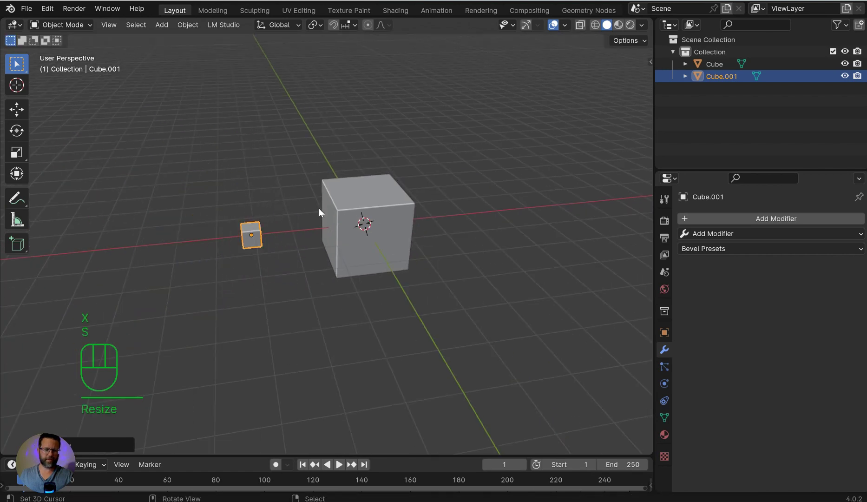
Step: Add the large cube to the selection as active, run set_origin_selected to move the small cube's origin to it, and reselect only the small cube
{"action": "scroll", "coordinate": [318, 207], "scroll_direction": "up", "scroll_amount": 2}
{"action": "scroll", "coordinate": [318, 207], "scroll_direction": "up", "scroll_amount": 2}
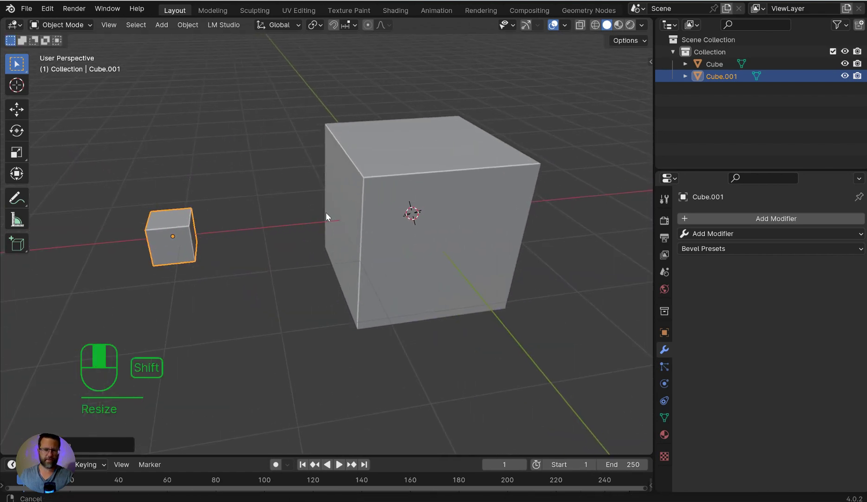
{"action": "left_click", "coordinate": [471, 187], "text": "shift"}
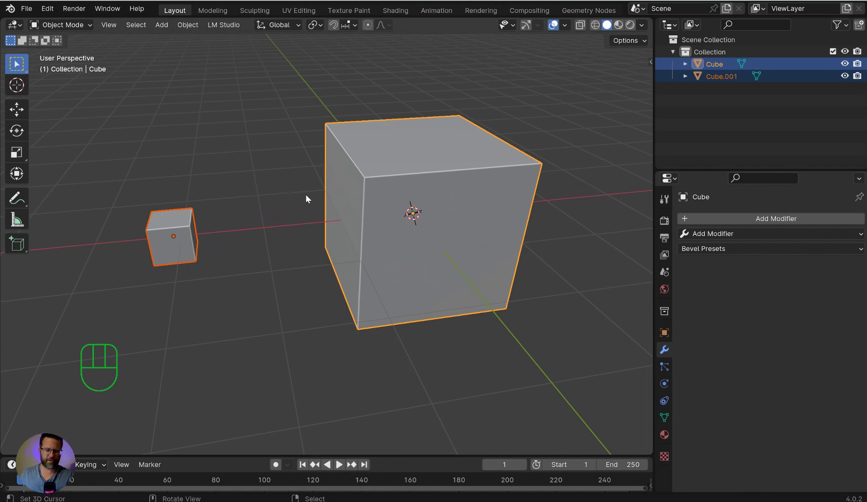
{"action": "key", "text": "d"}
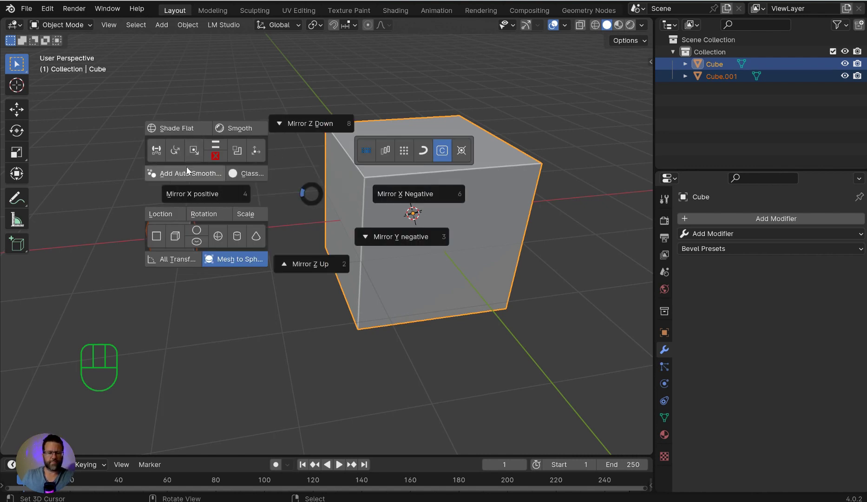
{"action": "left_click", "coordinate": [195, 152]}
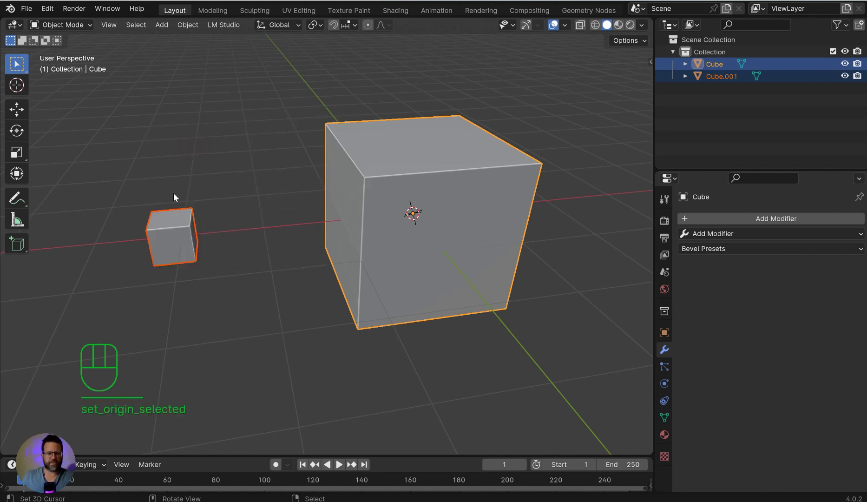
{"action": "left_click", "coordinate": [172, 243]}
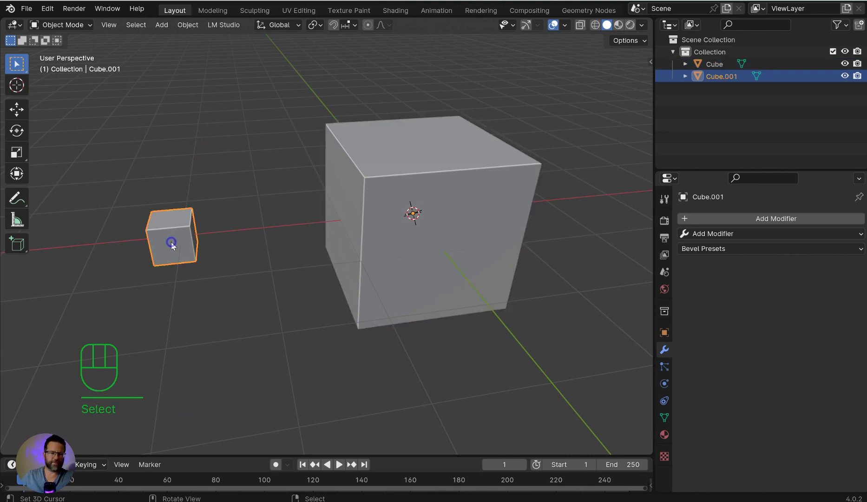
Step: Try rotating the small cube around the global Z axis to test its relocated origin
{"action": "scroll", "coordinate": [216, 222], "scroll_direction": "down", "scroll_amount": 2}
{"action": "key", "text": "r"}
{"action": "key", "text": "z"}
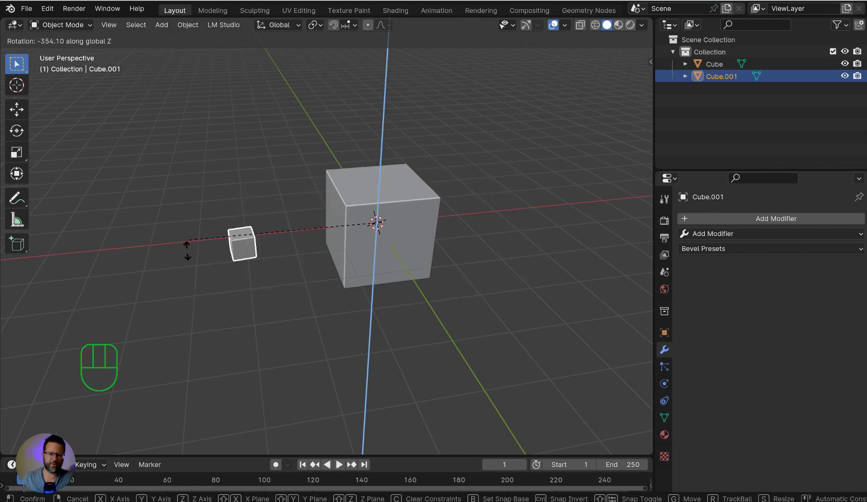
{"action": "right_click", "coordinate": [270, 217]}
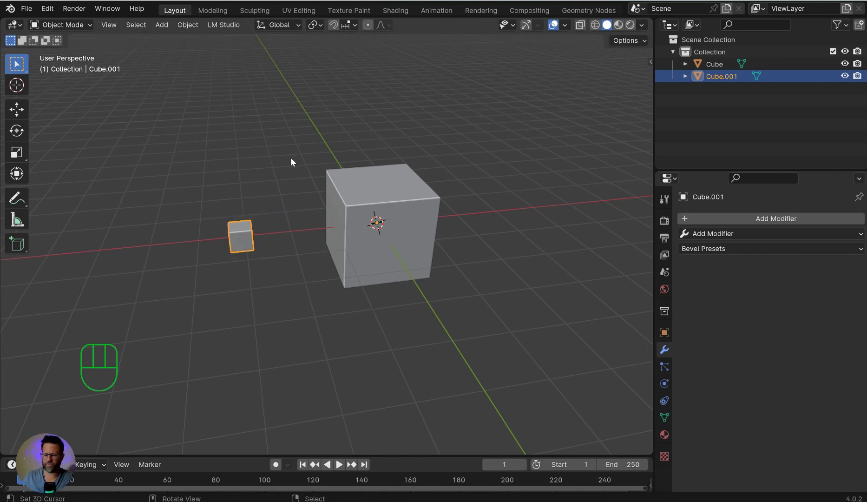
Step: Mirror the small cube across to the opposite side of the large cube with Mirror X Negative
{"action": "middle_click_drag", "start_coordinate": [289, 154], "coordinate": [204, 177]}
{"action": "scroll", "coordinate": [383, 216], "scroll_direction": "up", "scroll_amount": 3}
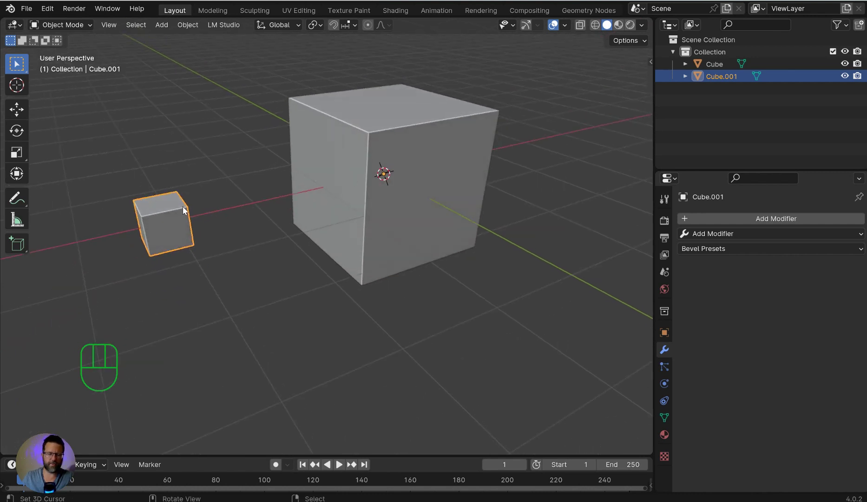
{"action": "scroll", "coordinate": [158, 199], "scroll_direction": "down", "scroll_amount": 5}
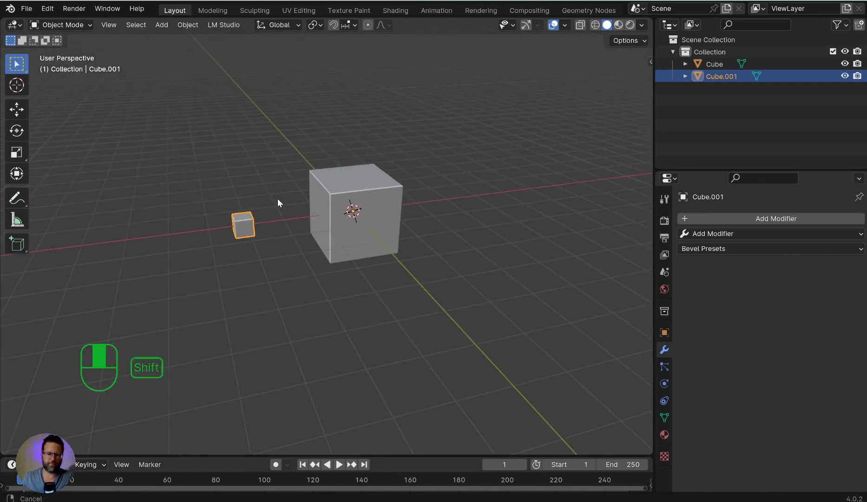
{"action": "key", "text": "d"}
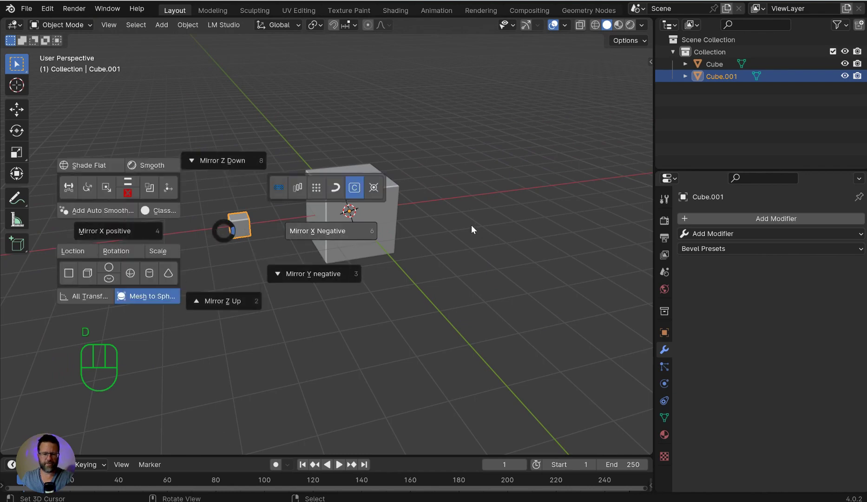
{"action": "left_click", "coordinate": [471, 225]}
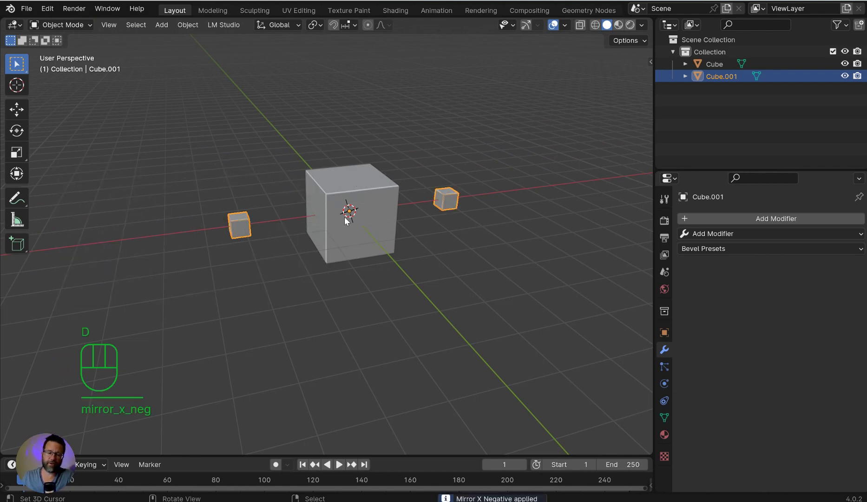
Step: Apply Mirror Y negative to the small cube and view the mirrored pair from both sides
{"action": "key", "text": "d"}
{"action": "left_click", "coordinate": [403, 335]}
{"action": "key", "text": "d"}
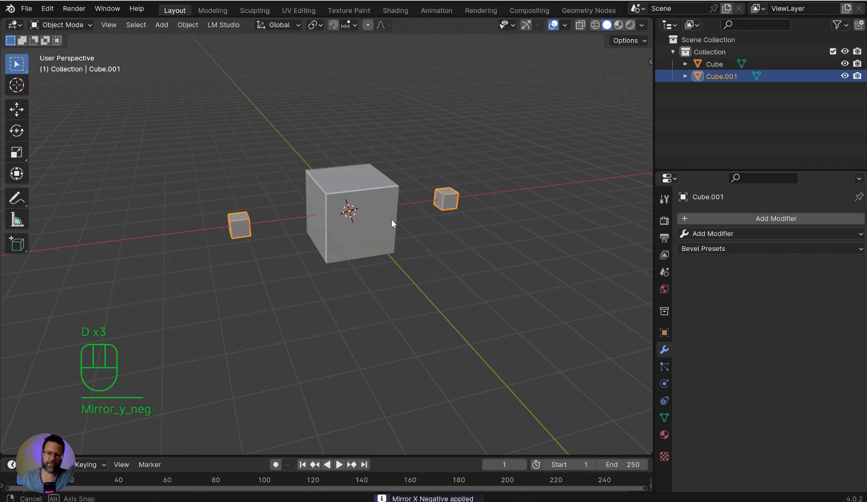
{"action": "middle_click_drag", "start_coordinate": [392, 219], "coordinate": [563, 222]}
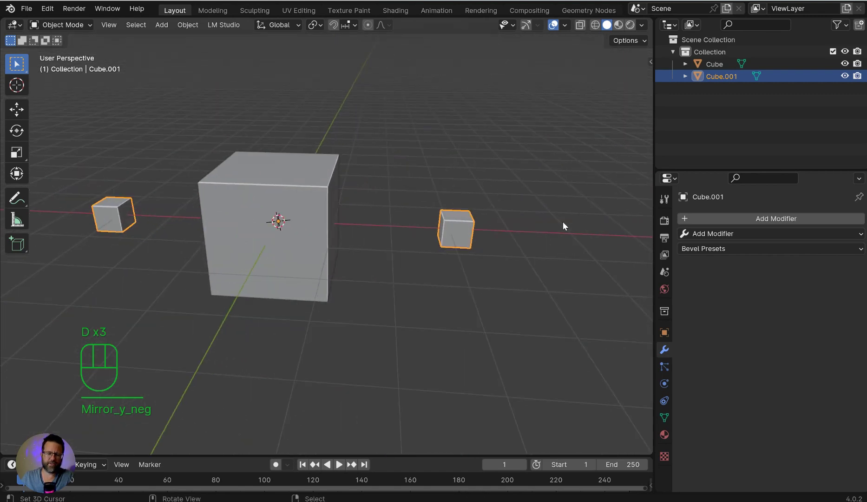
{"action": "middle_click_drag", "start_coordinate": [564, 189], "coordinate": [310, 188]}
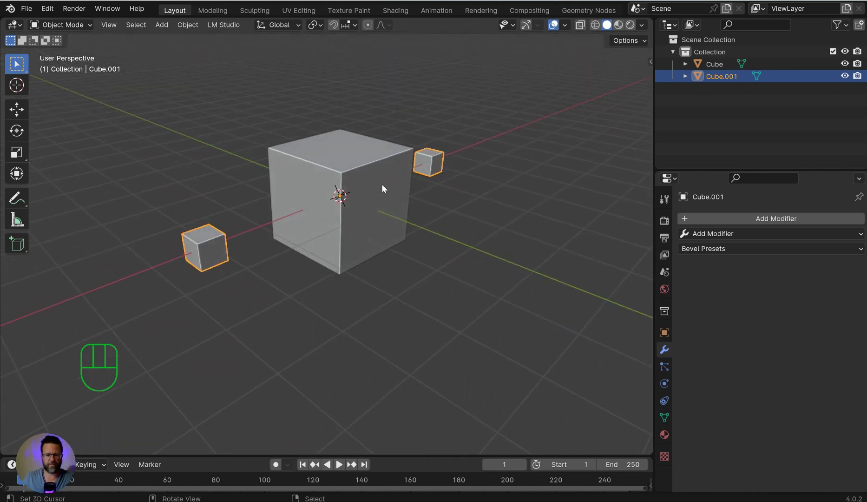
Step: Delete the mirrored small cube, duplicate the large cube in place and scale the copy down
{"action": "key", "text": "Delete"}
{"action": "key", "text": "q"}
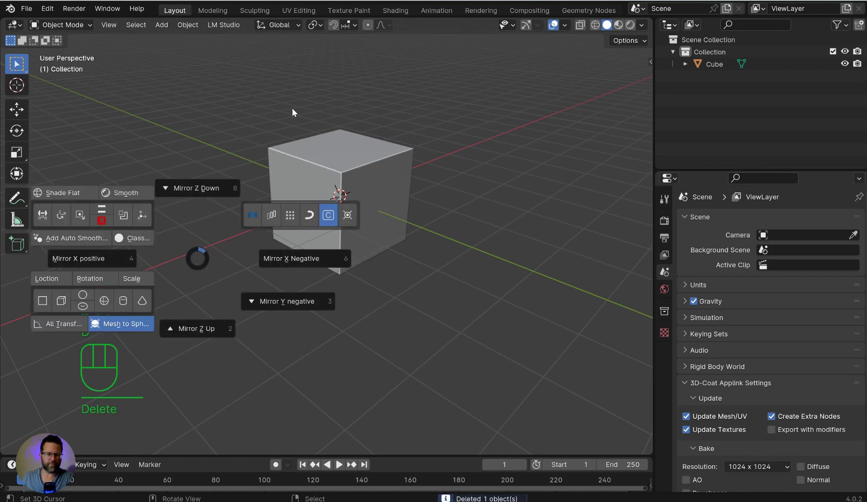
{"action": "left_click", "coordinate": [351, 153]}
{"action": "key", "text": "shift+d"}
{"action": "right_click", "coordinate": [488, 96]}
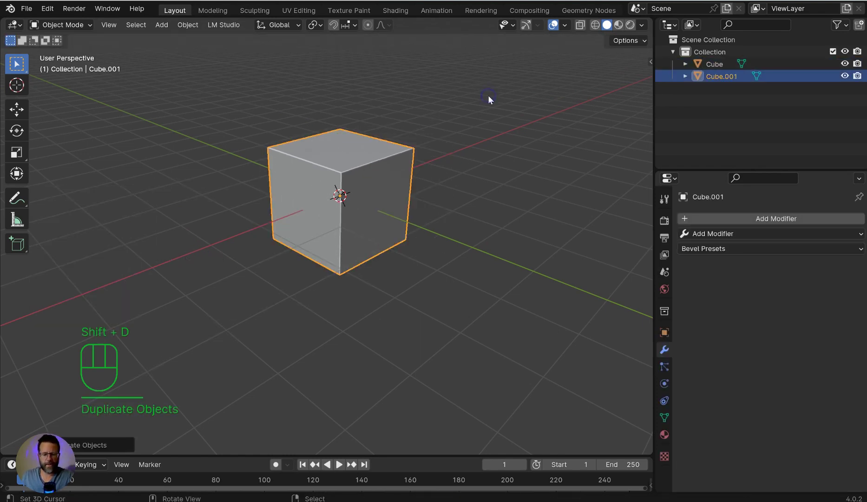
{"action": "key", "text": "s"}
Step: Move the scaled-down duplicate up along Z and outward along Y so it overlaps the large cube's upper edge
{"action": "key", "text": "g"}
{"action": "key", "text": "z"}
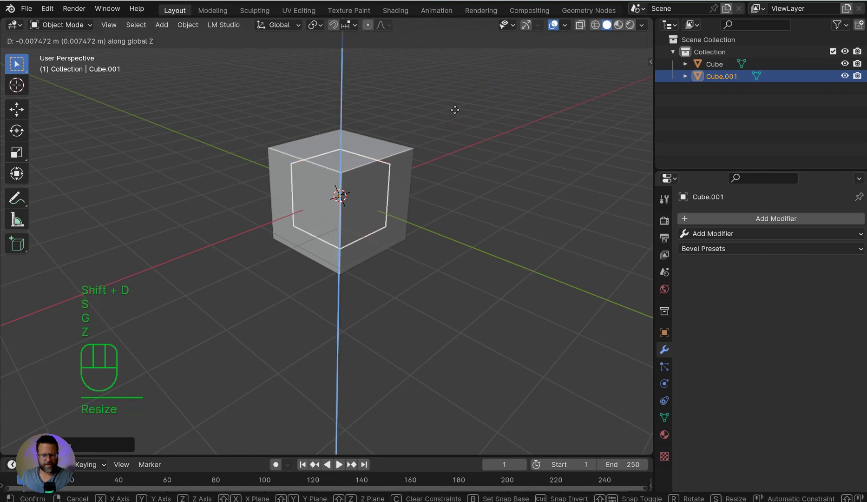
{"action": "left_click", "coordinate": [454, 90]}
{"action": "key", "text": "g"}
{"action": "key", "text": "x"}
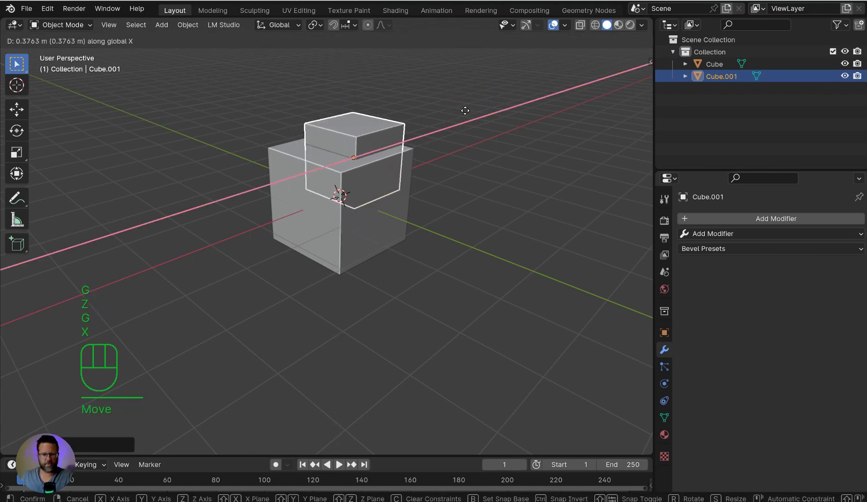
{"action": "key", "text": "y"}
{"action": "left_click", "coordinate": [472, 129]}
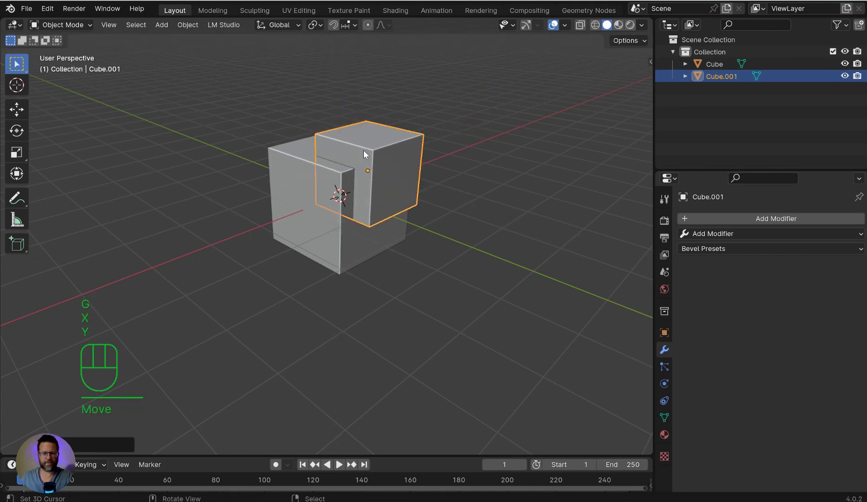
Step: Slice the large cube with the overlapping smaller cube using the add-on's boolean slice tool, and select the wireframe cutter
{"action": "left_click", "coordinate": [307, 181], "text": "shift"}
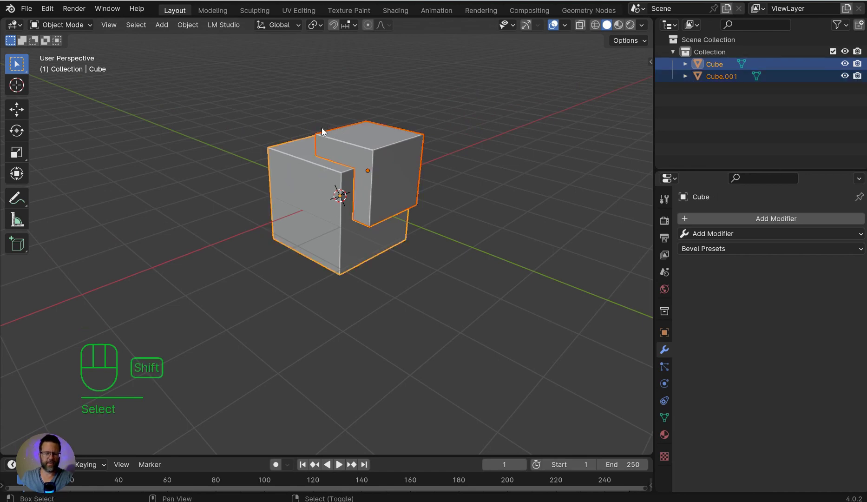
{"action": "scroll", "coordinate": [362, 126], "scroll_direction": "up", "scroll_amount": 3}
{"action": "middle_click_drag", "start_coordinate": [363, 127], "coordinate": [379, 202], "text": "shift"}
{"action": "scroll", "coordinate": [402, 176], "scroll_direction": "up", "scroll_amount": 4}
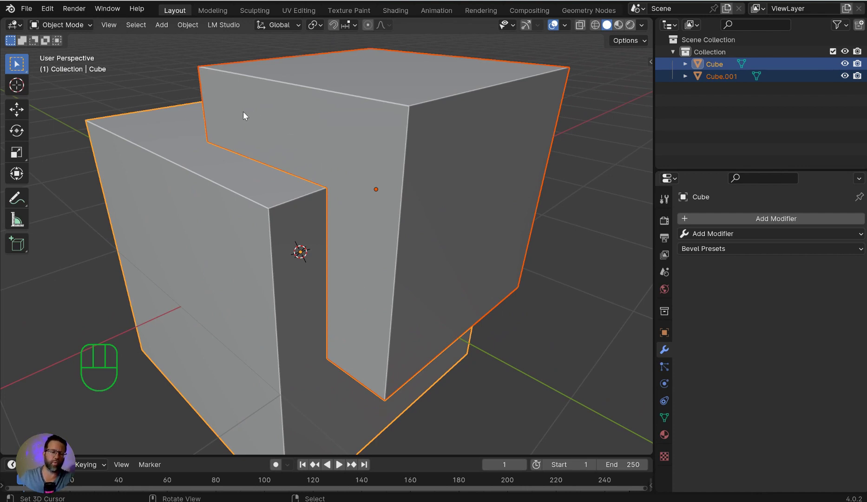
{"action": "middle_click_drag", "start_coordinate": [330, 166], "coordinate": [326, 154], "text": "shift"}
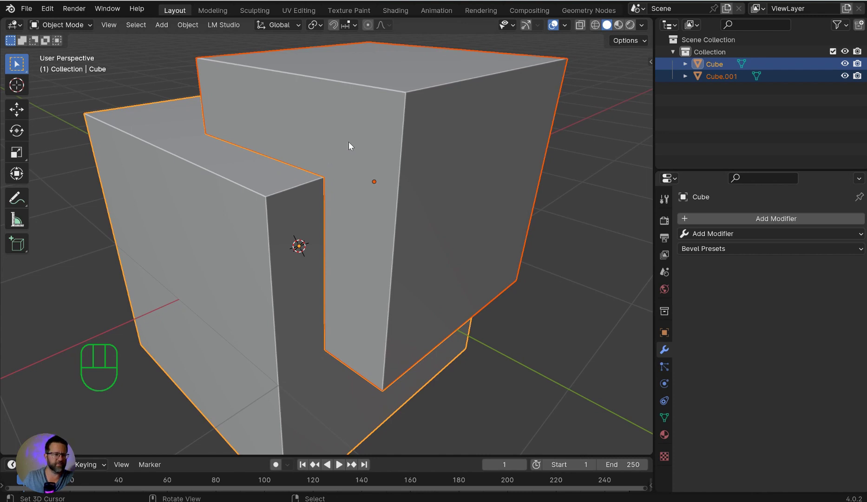
{"action": "scroll", "coordinate": [349, 140], "scroll_direction": "down", "scroll_amount": 2}
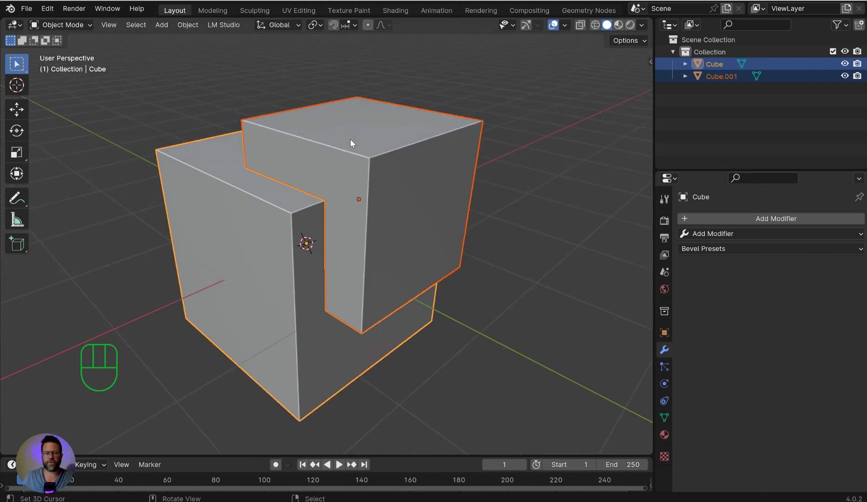
{"action": "key", "text": "d"}
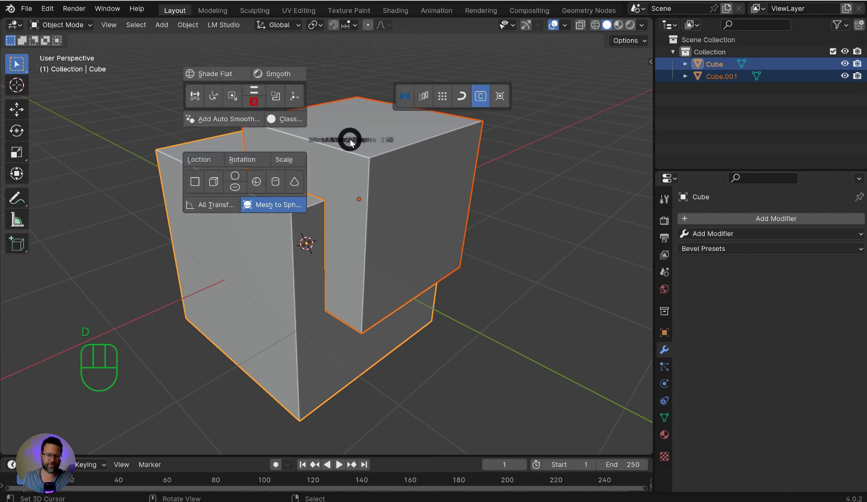
{"action": "left_click", "coordinate": [275, 96]}
{"action": "middle_click_drag", "start_coordinate": [272, 96], "coordinate": [395, 106]}
{"action": "left_click", "coordinate": [396, 107]}
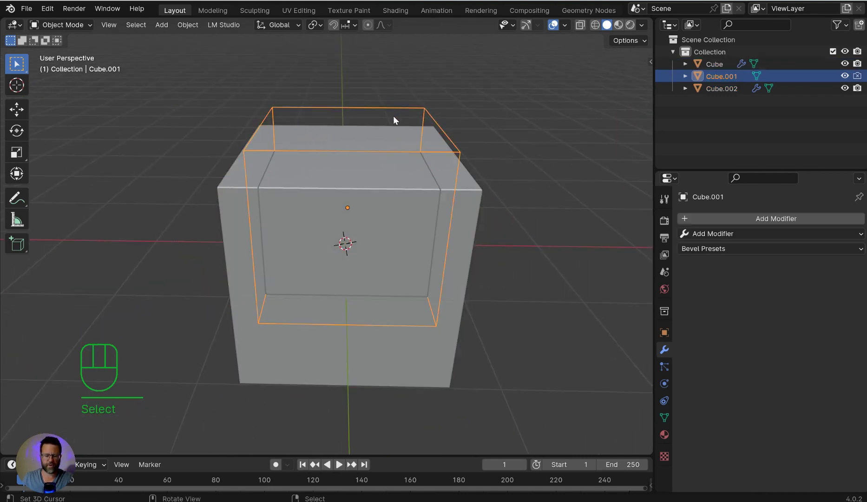
Step: Try narrowing the wireframe cutter cube along the global X axis
{"action": "key", "text": "s"}
{"action": "key", "text": "x"}
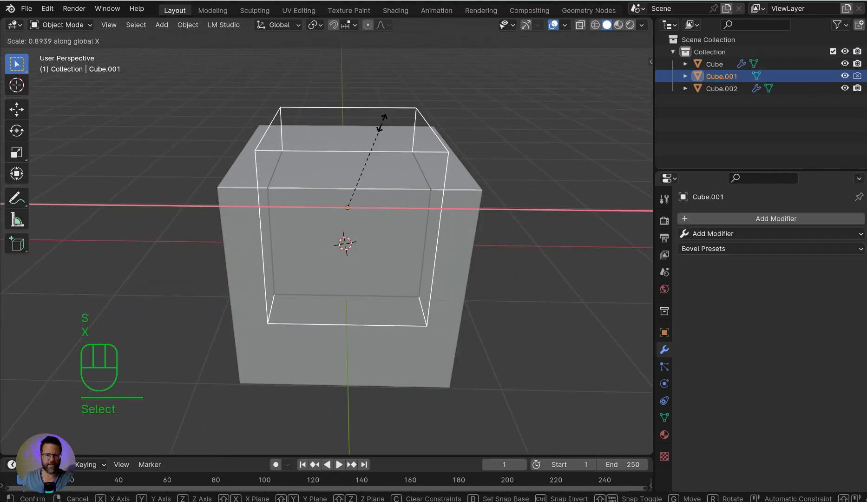
{"action": "left_click", "coordinate": [397, 124]}
Step: Bevel the cutter's two lower depth edges in Edit Mode with 8 segments and a width of about 0.12 m, and return to Object Mode
{"action": "key", "text": "Tab"}
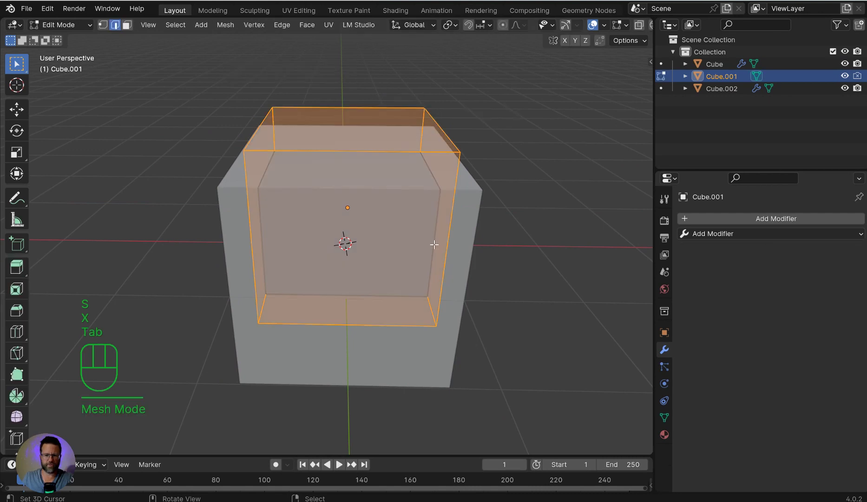
{"action": "left_click", "coordinate": [430, 298]}
{"action": "left_click", "coordinate": [265, 301], "text": "shift"}
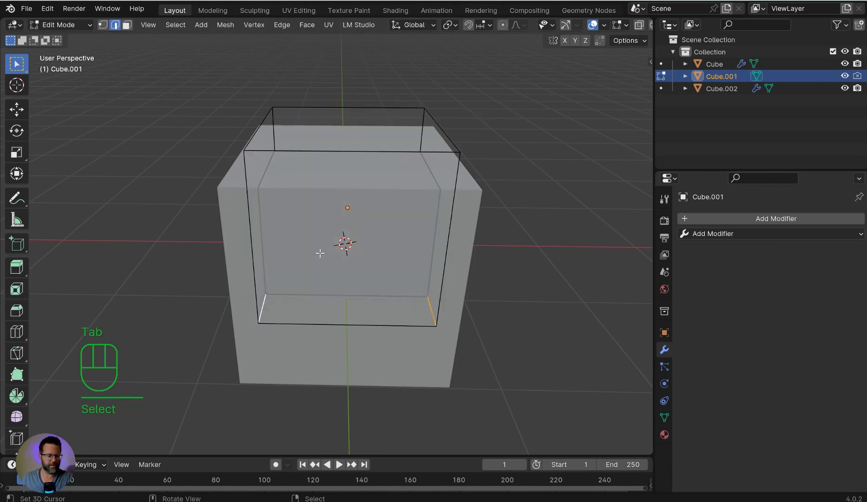
{"action": "key", "text": "ctrl+b"}
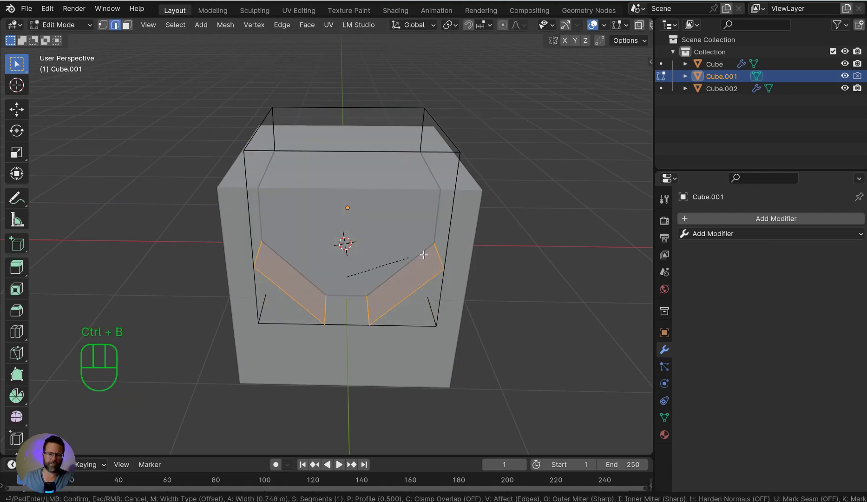
{"action": "scroll", "coordinate": [390, 269], "scroll_direction": "up", "scroll_amount": 7}
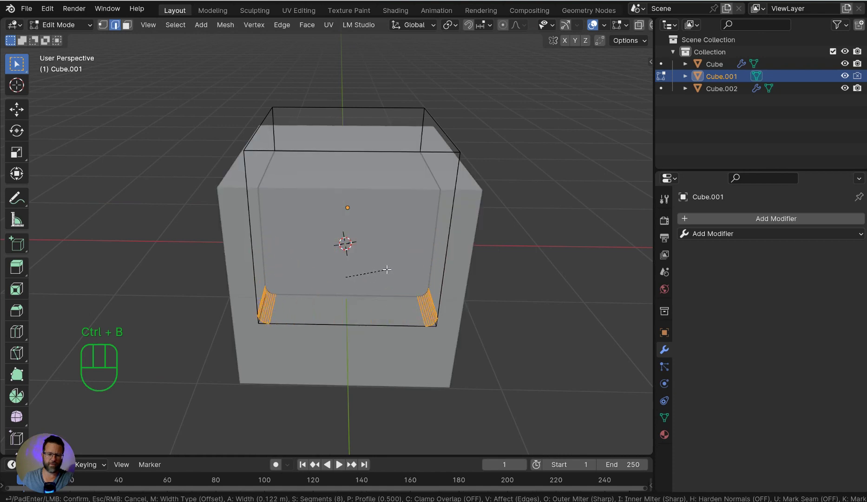
{"action": "left_click", "coordinate": [387, 269]}
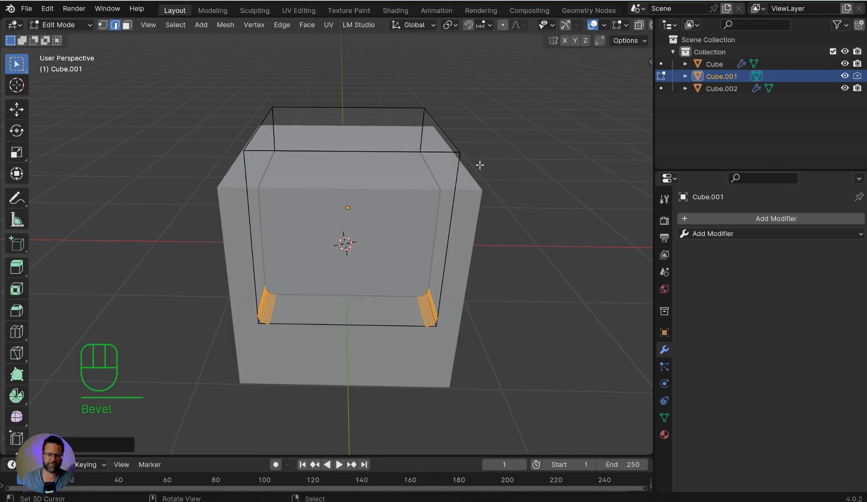
{"action": "key", "text": "Tab"}
Step: Examine the rounded corners of the slice seam on the large cube close up and from several angles
{"action": "middle_click_drag", "start_coordinate": [487, 215], "coordinate": [519, 243]}
{"action": "scroll", "coordinate": [453, 256], "scroll_direction": "up", "scroll_amount": 4}
{"action": "middle_click_drag", "start_coordinate": [453, 256], "coordinate": [473, 188], "text": "shift"}
{"action": "scroll", "coordinate": [335, 144], "scroll_direction": "up", "scroll_amount": 4}
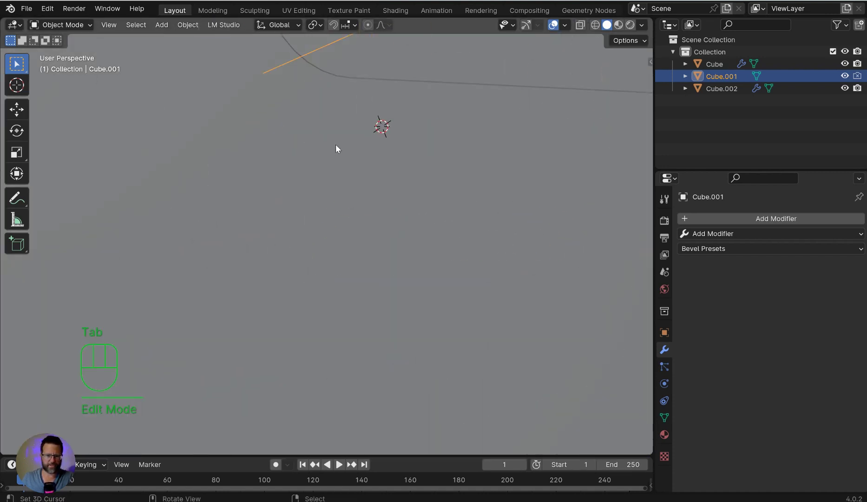
{"action": "middle_click_drag", "start_coordinate": [335, 144], "coordinate": [310, 206]}
{"action": "scroll", "coordinate": [395, 231], "scroll_direction": "down", "scroll_amount": 6}
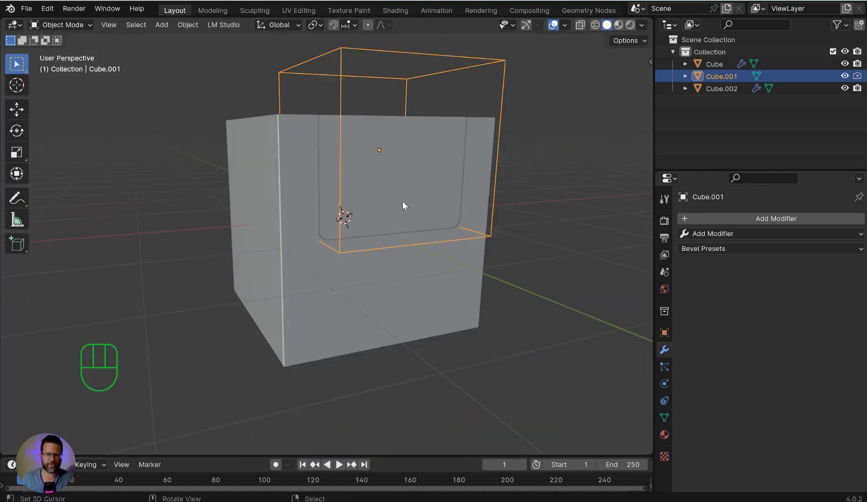
{"action": "middle_click_drag", "start_coordinate": [403, 200], "coordinate": [388, 214]}
{"action": "left_click", "coordinate": [522, 94]}
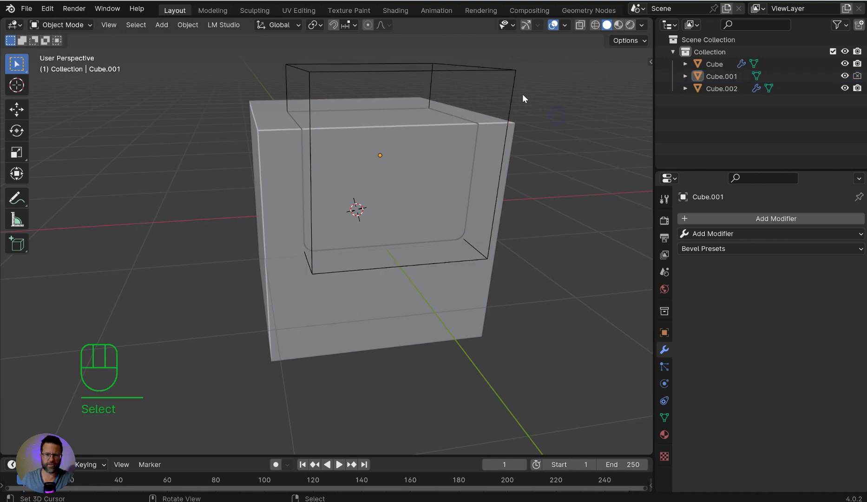
{"action": "left_click", "coordinate": [451, 69]}
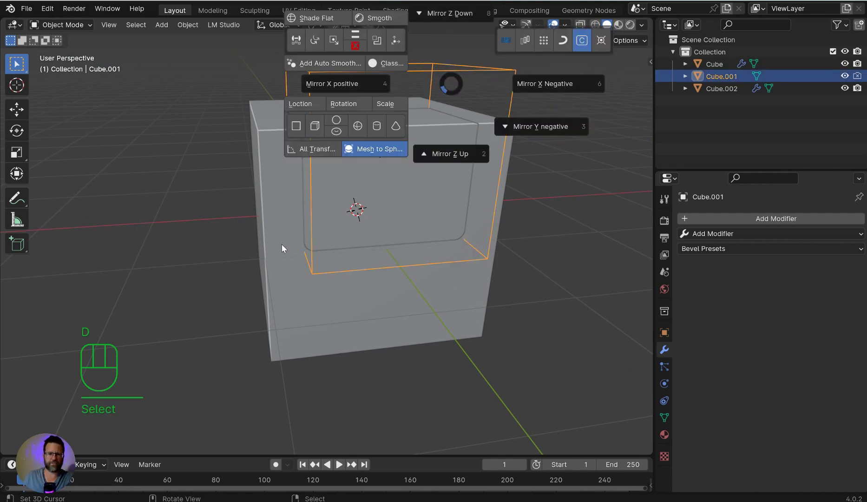
{"action": "key", "text": "d"}
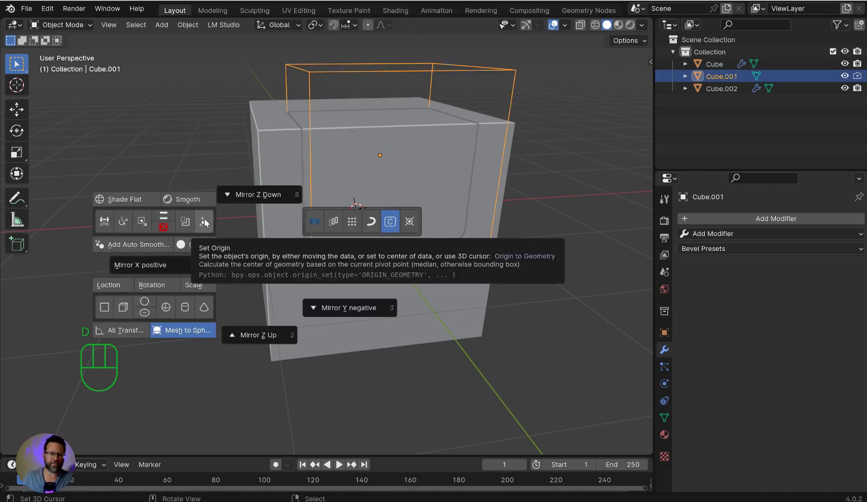
{"action": "key", "text": "d"}
Step: Select the large sliced cube, limit transforms to origins only, move its origin out past the cube's side, and turn the origins-only option off
{"action": "left_click", "coordinate": [272, 213]}
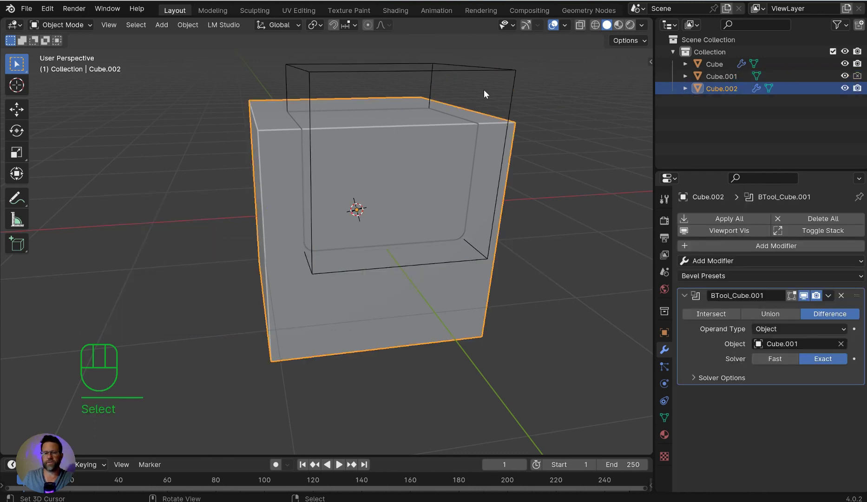
{"action": "left_click", "coordinate": [628, 41]}
{"action": "left_click", "coordinate": [622, 80]}
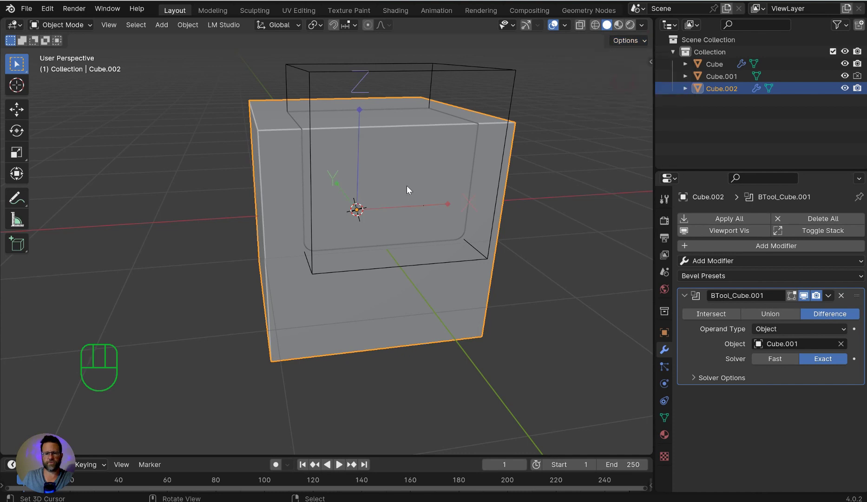
{"action": "key", "text": "d"}
{"action": "key", "text": "g"}
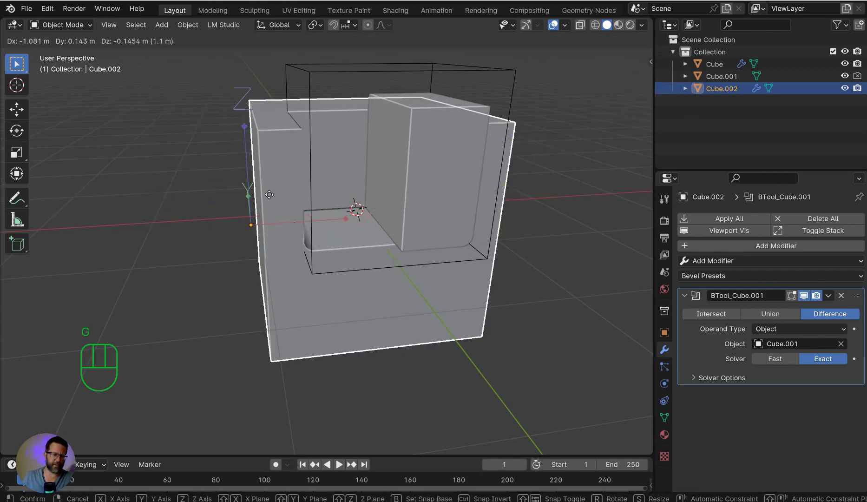
{"action": "left_click", "coordinate": [251, 196]}
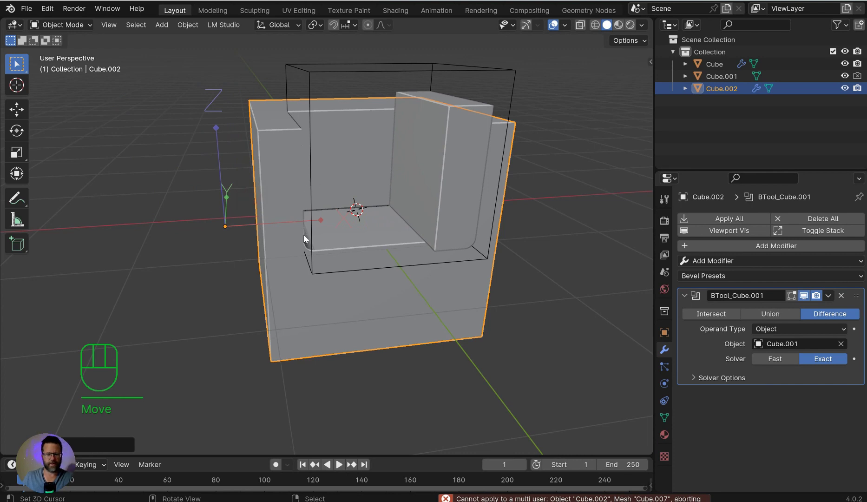
{"action": "left_click", "coordinate": [642, 44]}
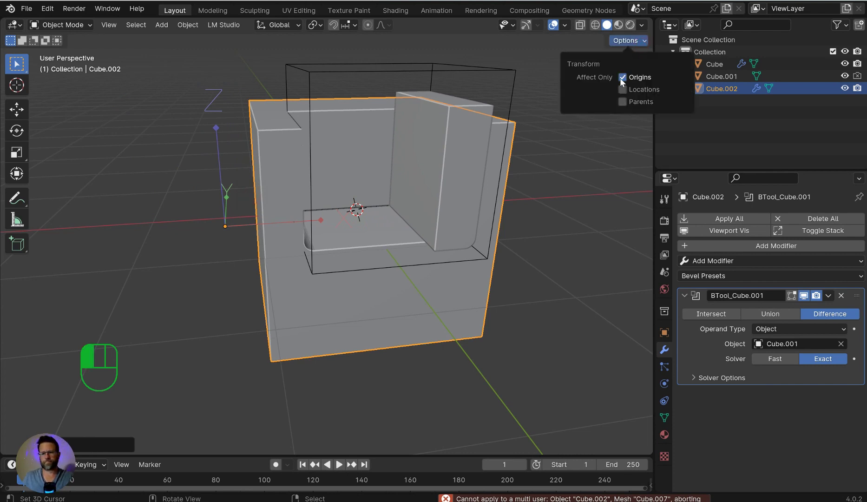
{"action": "left_click", "coordinate": [622, 77]}
Step: Set the large cube's origin to its geometry with the add-on's Set Origin tool, and check the operation's center options
{"action": "key", "text": "Tab"}
{"action": "key", "text": "Tab"}
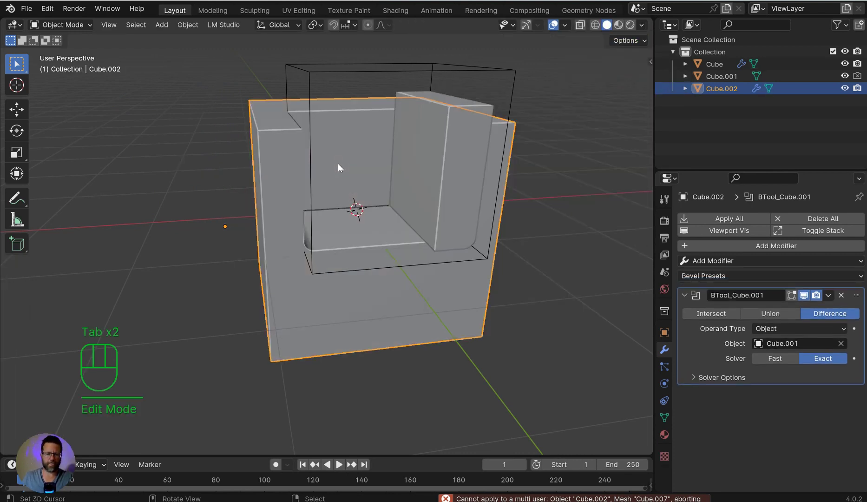
{"action": "right_click", "coordinate": [286, 156]}
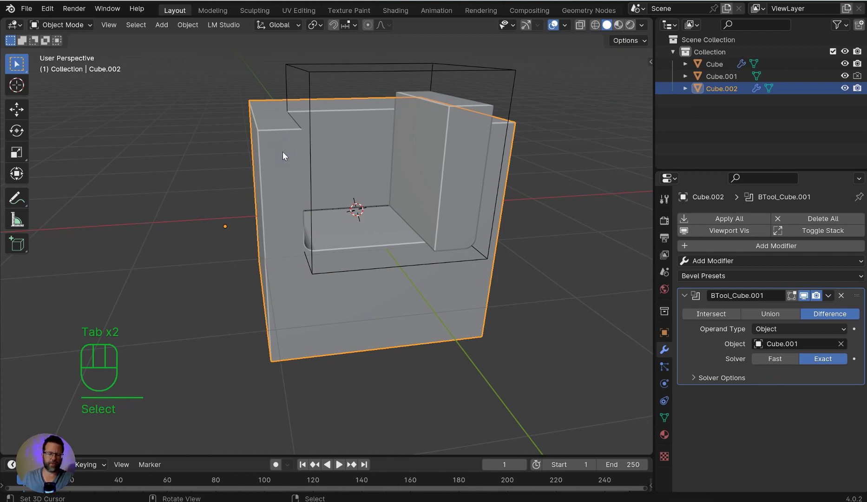
{"action": "key", "text": "d"}
{"action": "left_click", "coordinate": [229, 106]}
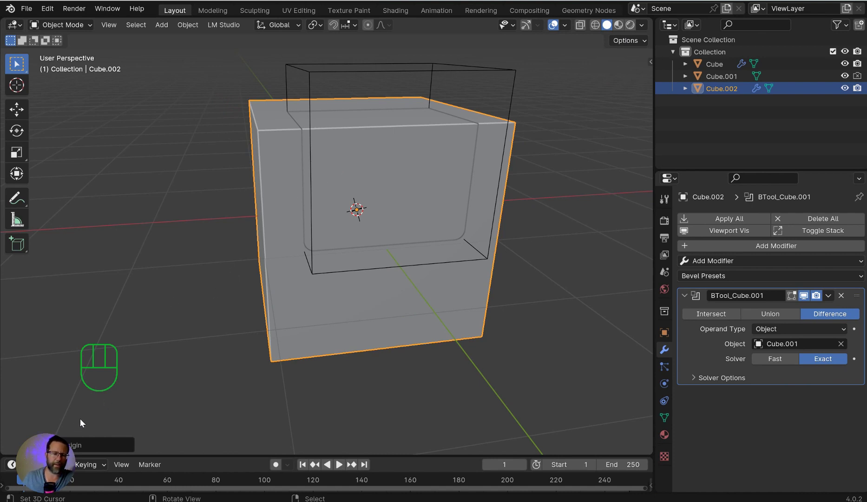
{"action": "mouse_move", "coordinate": [35, 447]}
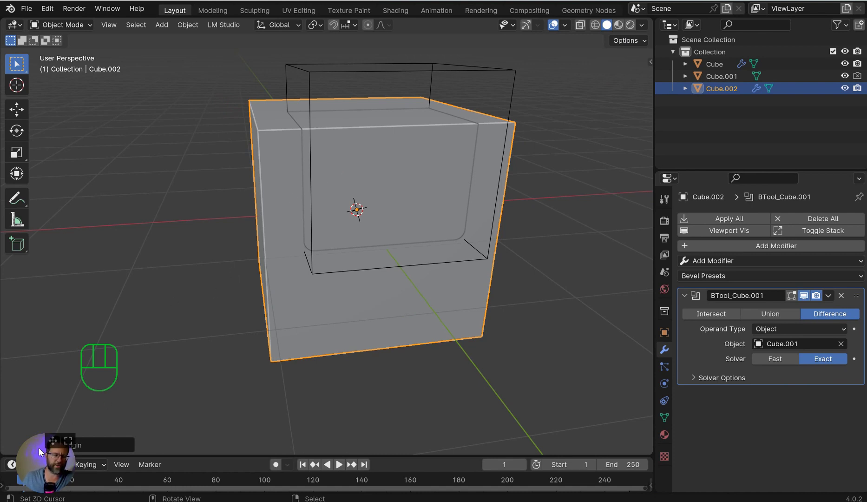
{"action": "left_click", "coordinate": [45, 443]}
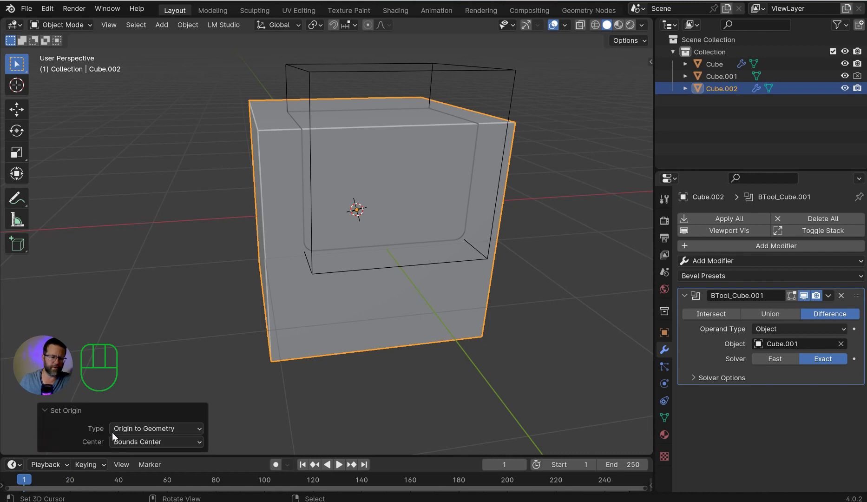
{"action": "left_click", "coordinate": [149, 442]}
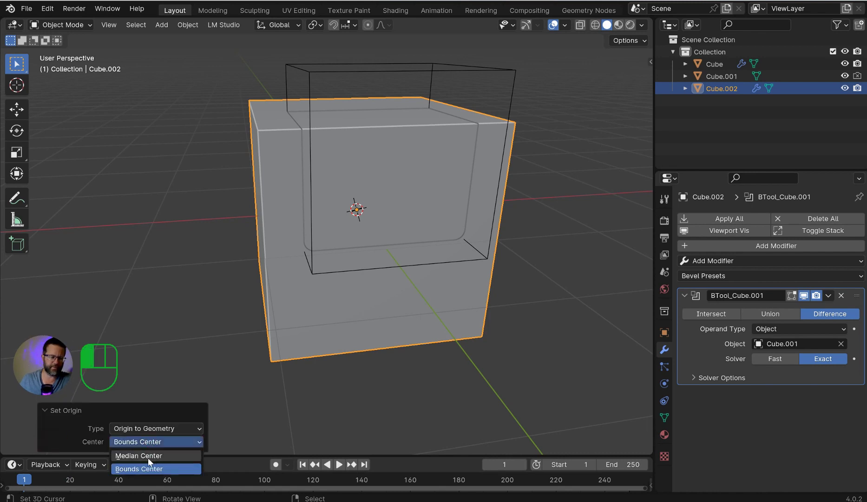
{"action": "left_click", "coordinate": [45, 413]}
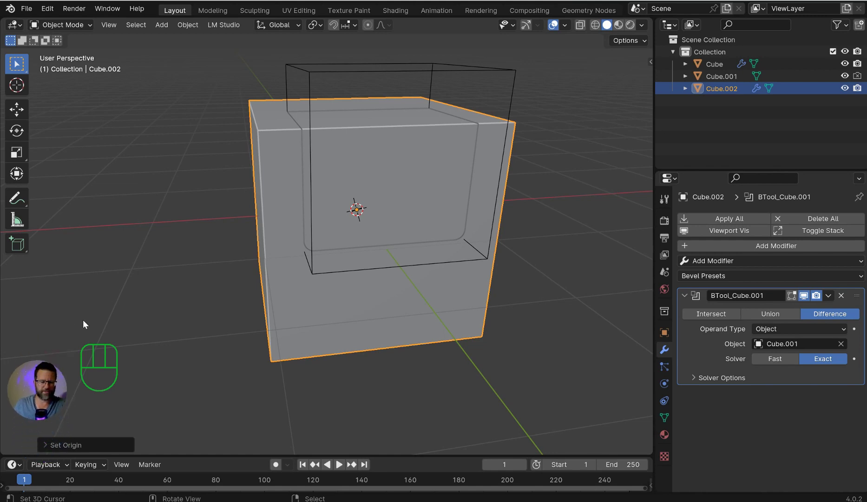
{"action": "middle_click_drag", "start_coordinate": [423, 111], "coordinate": [421, 187]}
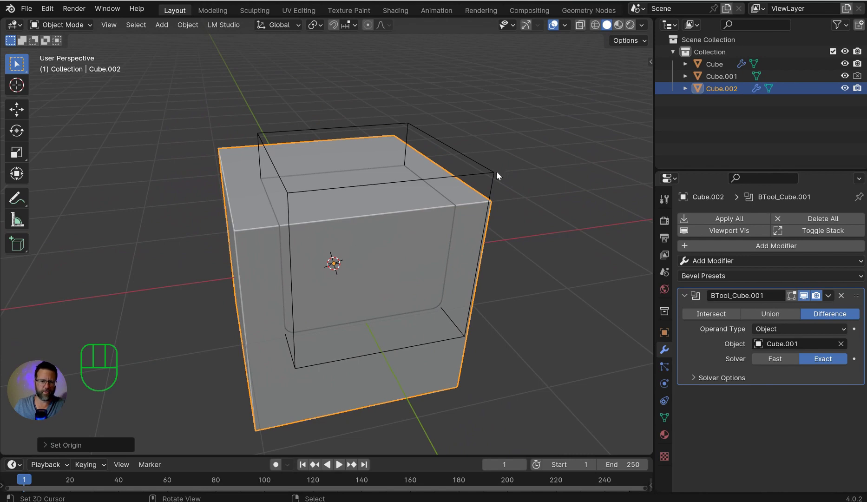
{"action": "middle_click_drag", "start_coordinate": [556, 149], "coordinate": [501, 151]}
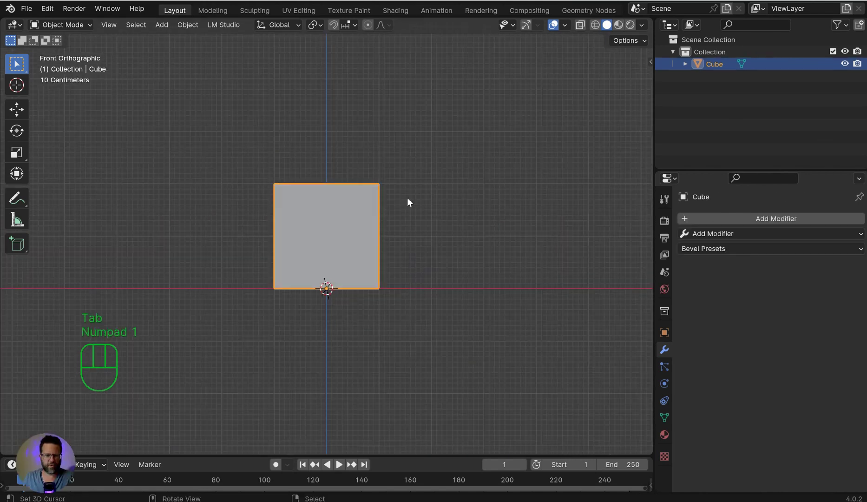
Step: Bevel the cube's upper front corner vertex on the positive X side by about 0.3 m in Edit Mode, and return to Object Mode
{"action": "scroll", "coordinate": [407, 198], "scroll_direction": "up", "scroll_amount": 3}
{"action": "middle_click_drag", "start_coordinate": [407, 168], "coordinate": [457, 227]}
{"action": "key", "text": "Tab"}
{"action": "left_click", "coordinate": [495, 153]}
{"action": "middle_click_drag", "start_coordinate": [519, 141], "coordinate": [499, 164]}
{"action": "key", "text": "ctrl+v"}
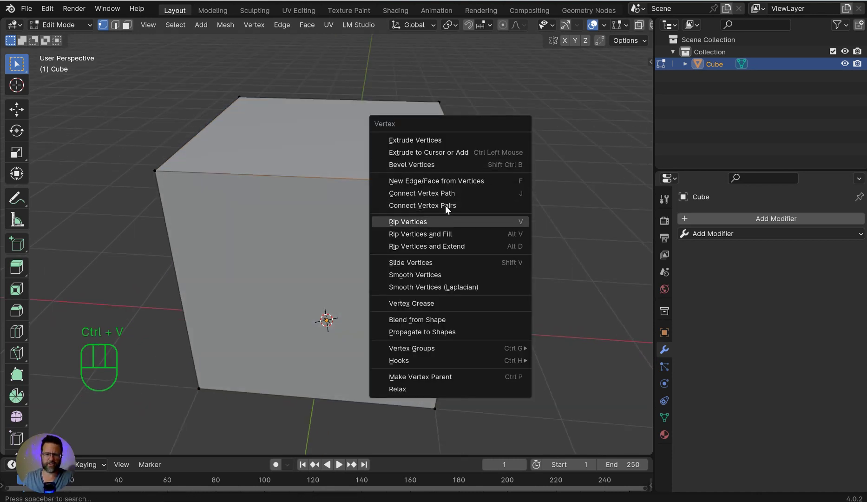
{"action": "left_click", "coordinate": [441, 164]}
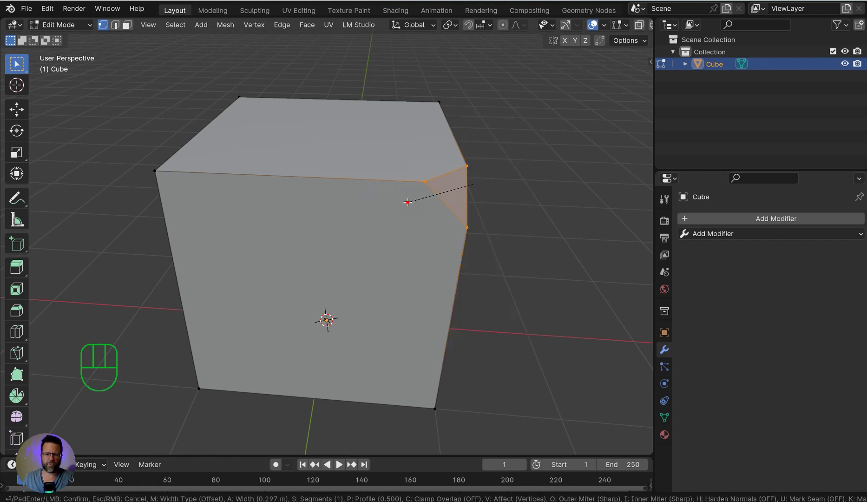
{"action": "left_click", "coordinate": [438, 186]}
{"action": "key", "text": "Tab"}
{"action": "left_click", "coordinate": [439, 187]}
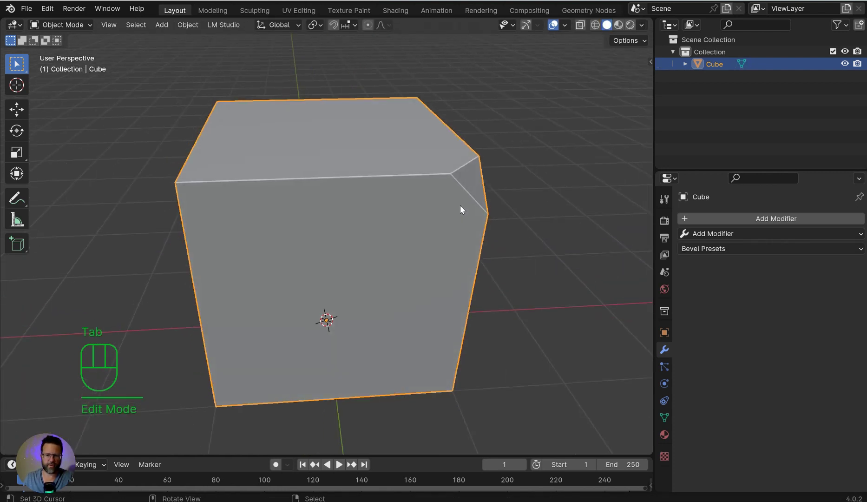
Step: Cut a small round hole into the cube's top face beside the chamfered corner from top view, using Carver's Difference circle with 40 subdivisions
{"action": "key", "text": "KP_7"}
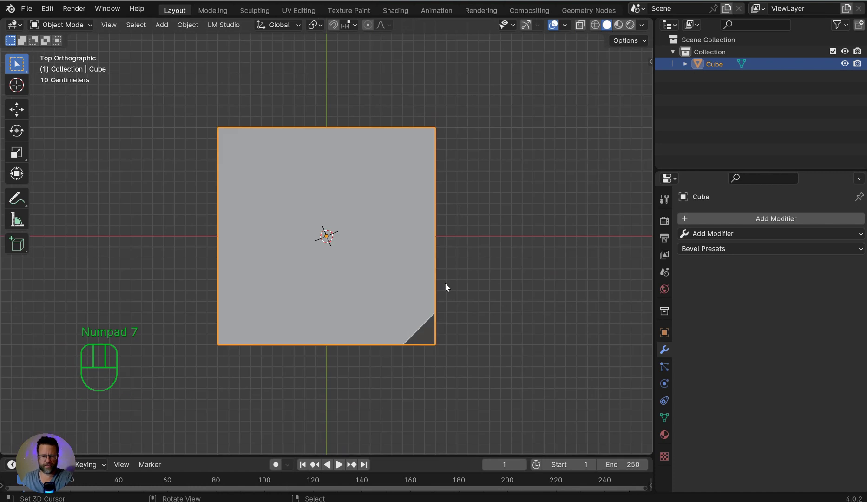
{"action": "key", "text": "shift+ctrl+x"}
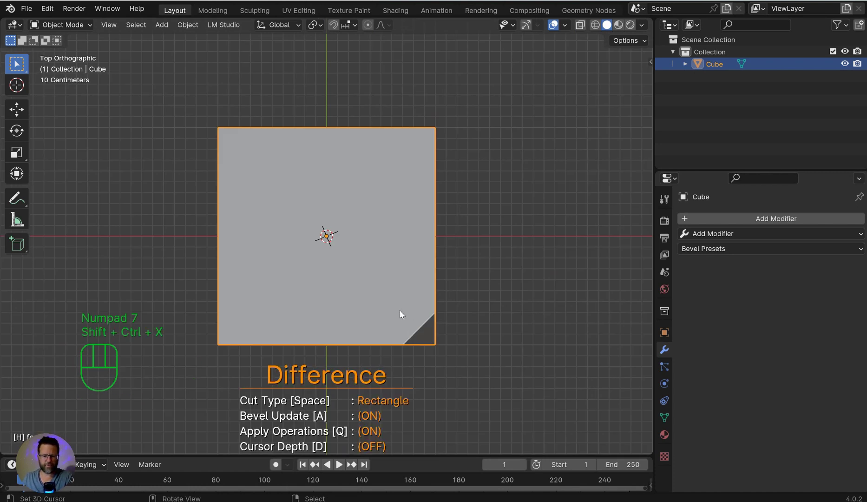
{"action": "key", "text": "space"}
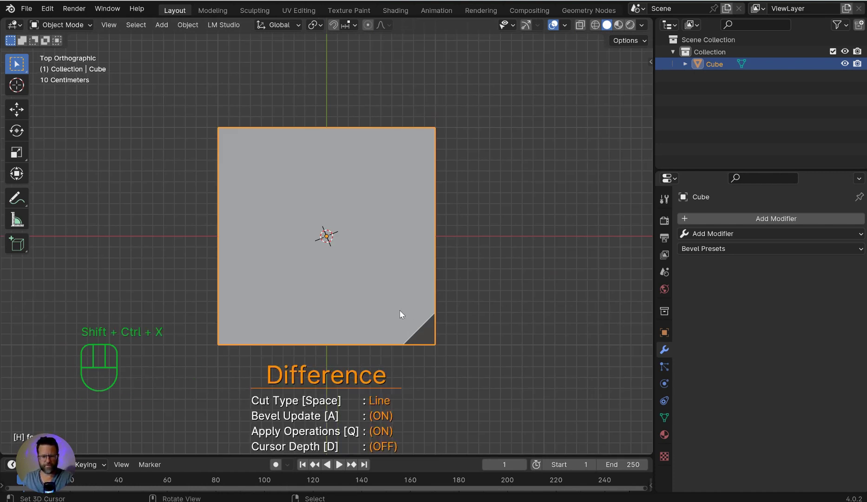
{"action": "key", "text": "space"}
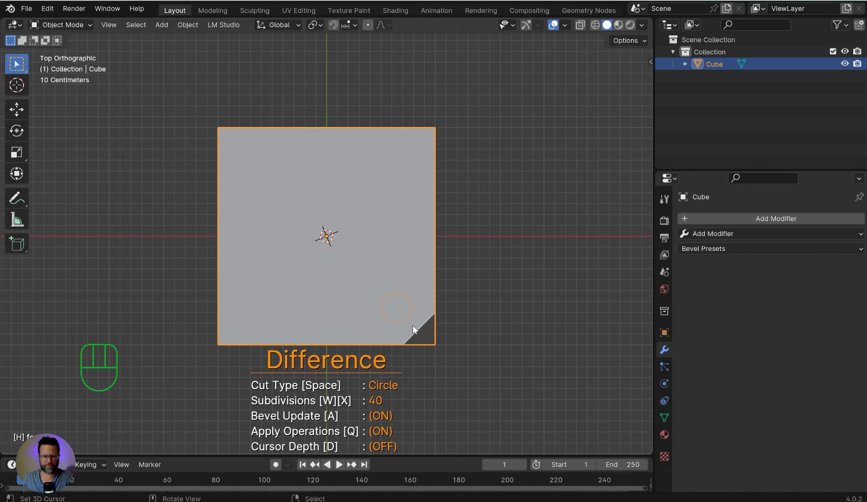
{"action": "left_click", "coordinate": [413, 326]}
{"action": "middle_click_drag", "start_coordinate": [413, 326], "coordinate": [481, 249]}
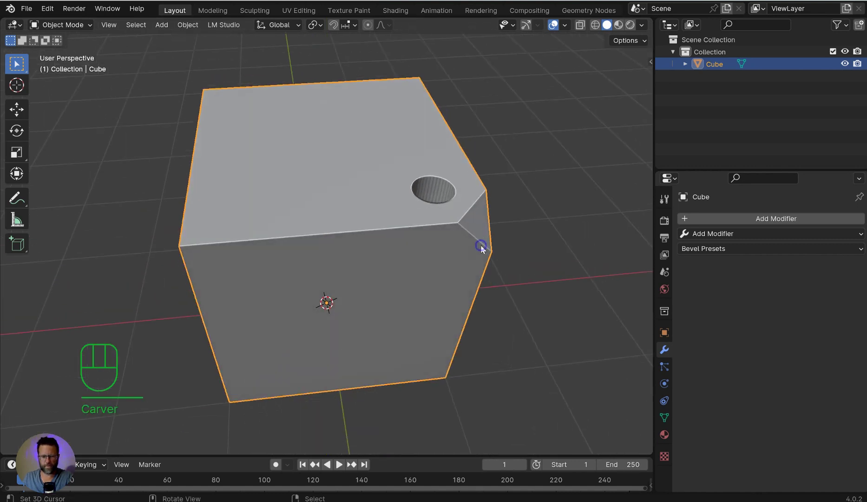
Step: Apply smooth shading to the drilled cube with the add-on's classic shade smooth option
{"action": "key", "text": "d"}
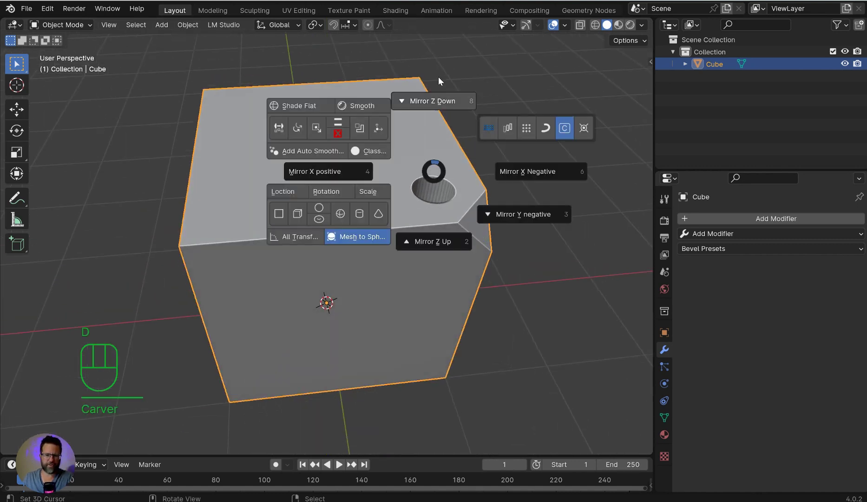
{"action": "left_click", "coordinate": [373, 152]}
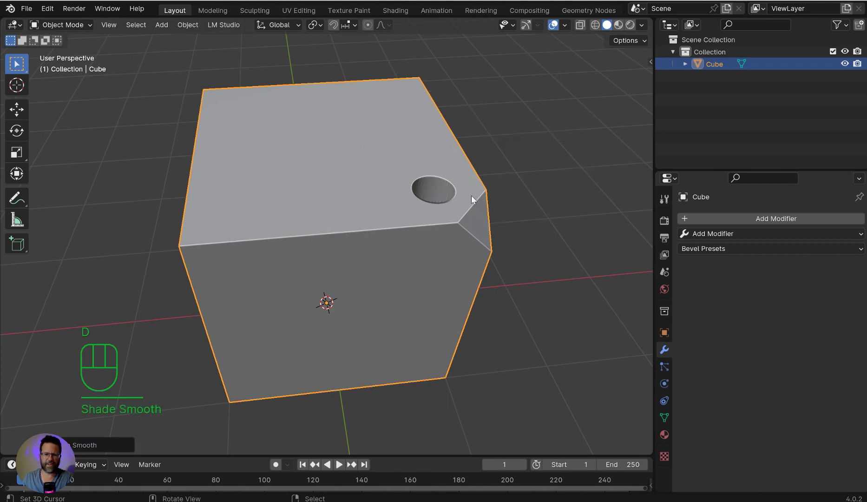
{"action": "middle_click_drag", "start_coordinate": [474, 159], "coordinate": [502, 151]}
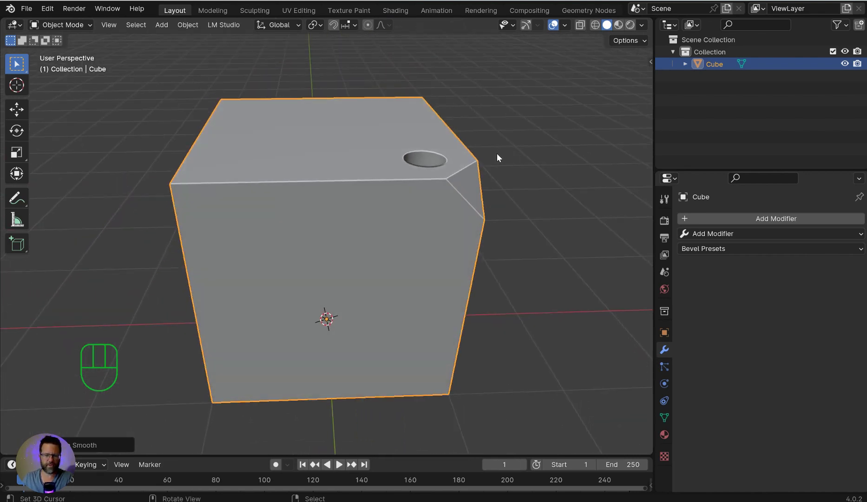
Step: Mirror the cube's chamfered corner and hole across the X axis to the opposite front corner with the add-on's mirror tool
{"action": "scroll", "coordinate": [497, 156], "scroll_direction": "down", "scroll_amount": 3}
{"action": "key", "text": "KP_1"}
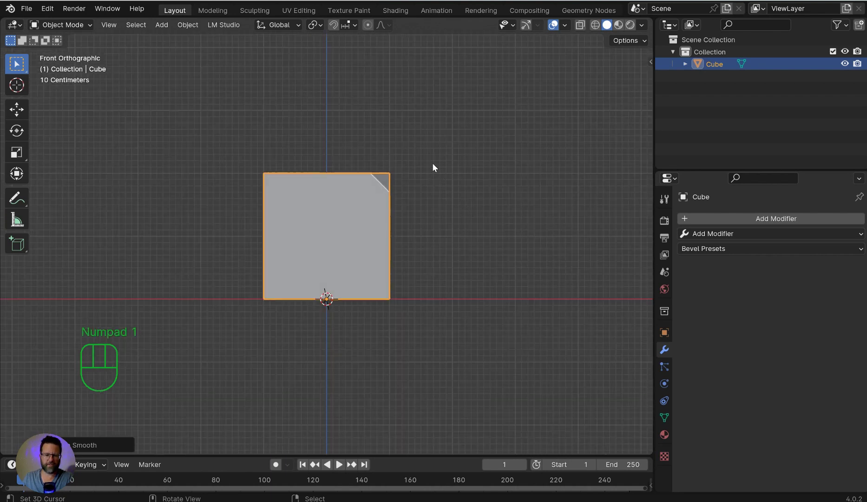
{"action": "middle_click_drag", "start_coordinate": [434, 165], "coordinate": [444, 216]}
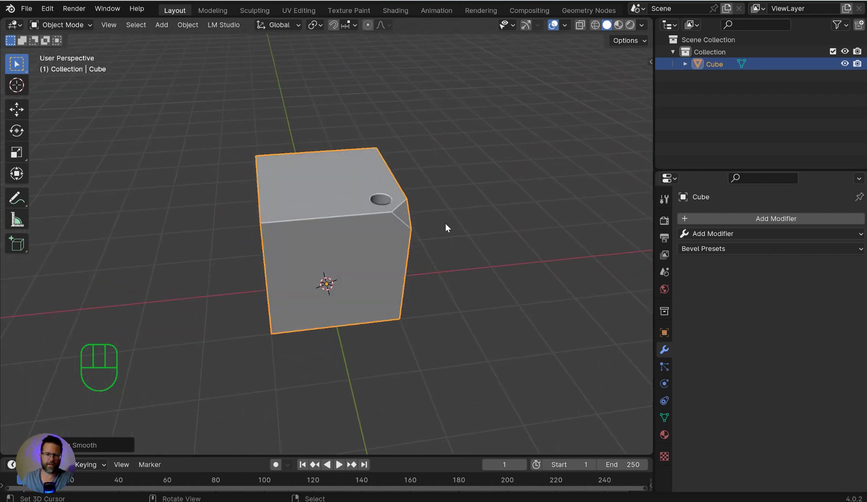
{"action": "key", "text": "d"}
{"action": "key", "text": "d"}
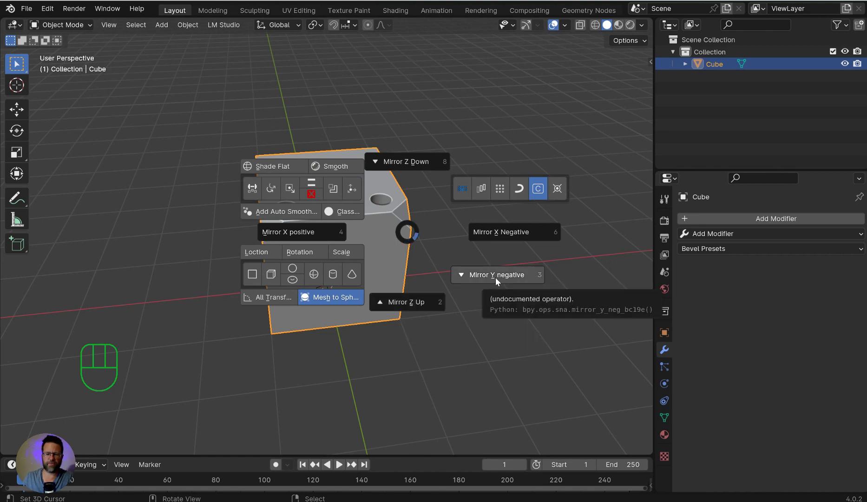
{"action": "key", "text": "Escape"}
Step: Try the add-on's Mirror Y negative option on the cube, and undo it
{"action": "scroll", "coordinate": [416, 316], "scroll_direction": "down", "scroll_amount": 4}
{"action": "middle_click_drag", "start_coordinate": [379, 314], "coordinate": [442, 299]}
{"action": "scroll", "coordinate": [441, 299], "scroll_direction": "up", "scroll_amount": 1}
{"action": "scroll", "coordinate": [441, 299], "scroll_direction": "up", "scroll_amount": 3}
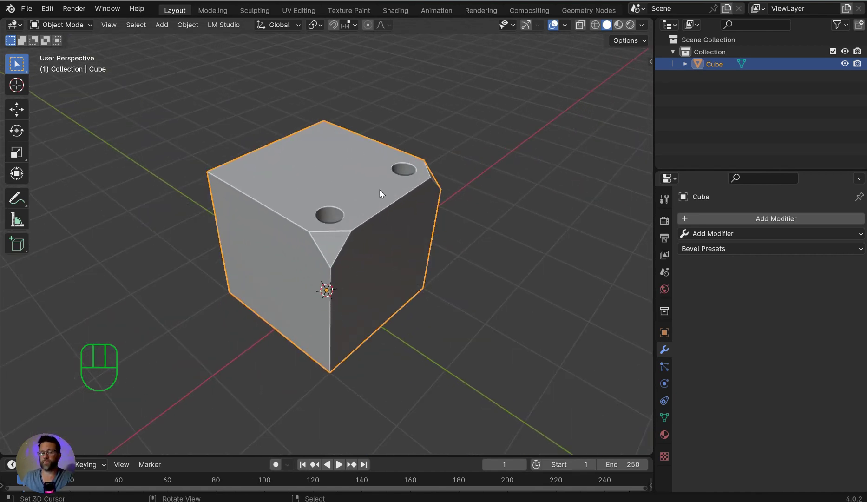
{"action": "key", "text": "d"}
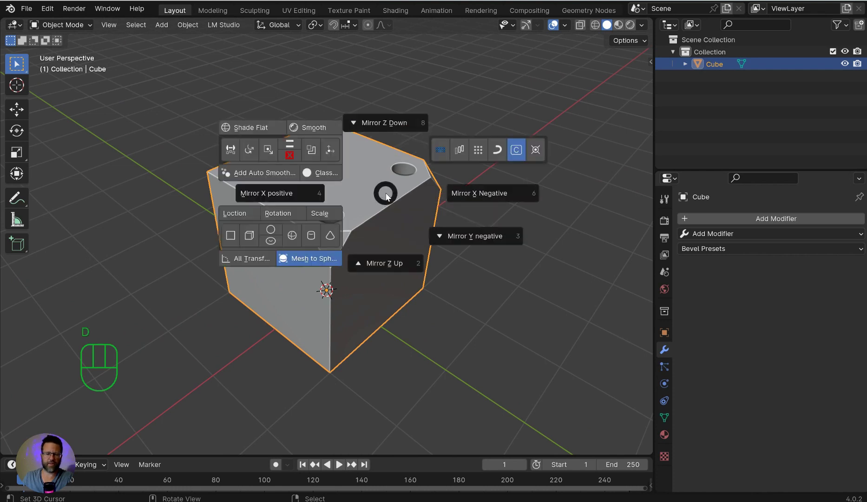
{"action": "left_click", "coordinate": [467, 234]}
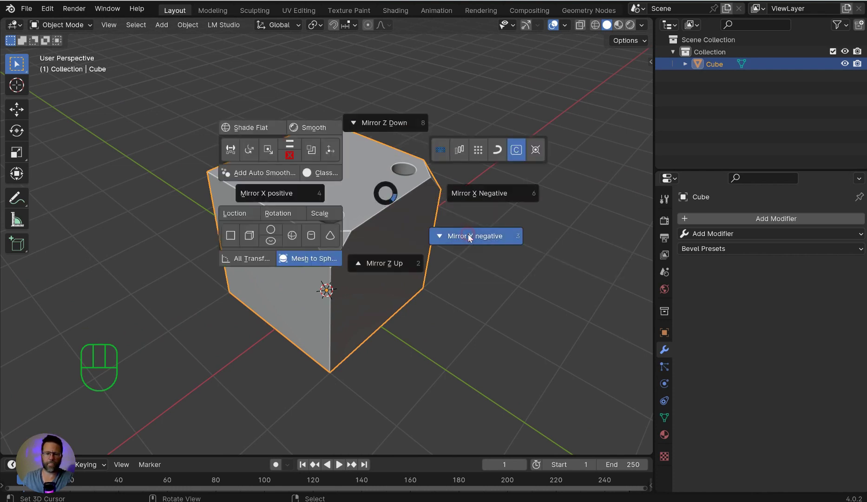
{"action": "key", "text": "ctrl+z"}
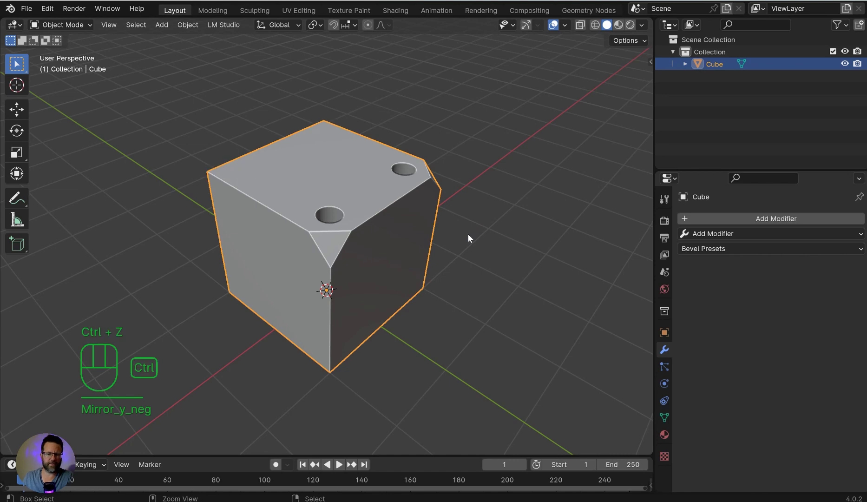
Step: Mirror the cube's chamfers and holes across the Y axis to the back corners with the add-on's mirror tool
{"action": "key", "text": "d"}
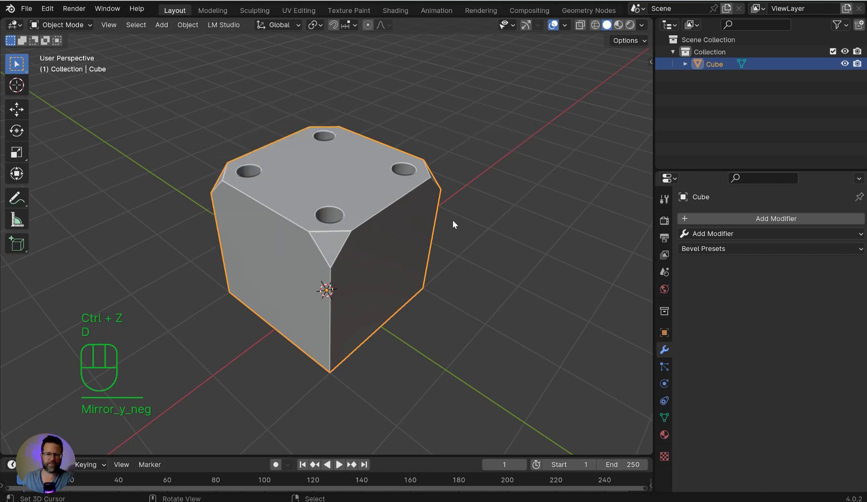
{"action": "key", "text": "d"}
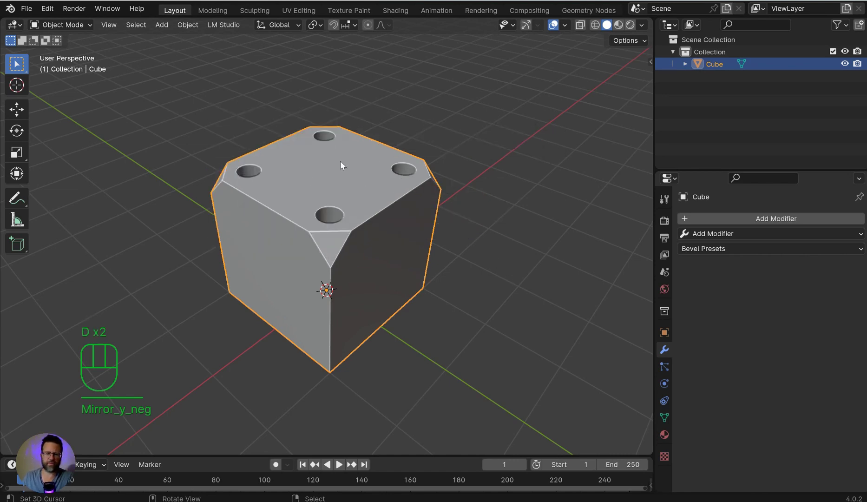
Step: Enable wireframe mesh inspection, dissolve edges and classic auto smooth in the Mirror_machine add-on's preferences
{"action": "left_click", "coordinate": [47, 8]}
{"action": "left_click", "coordinate": [93, 175]}
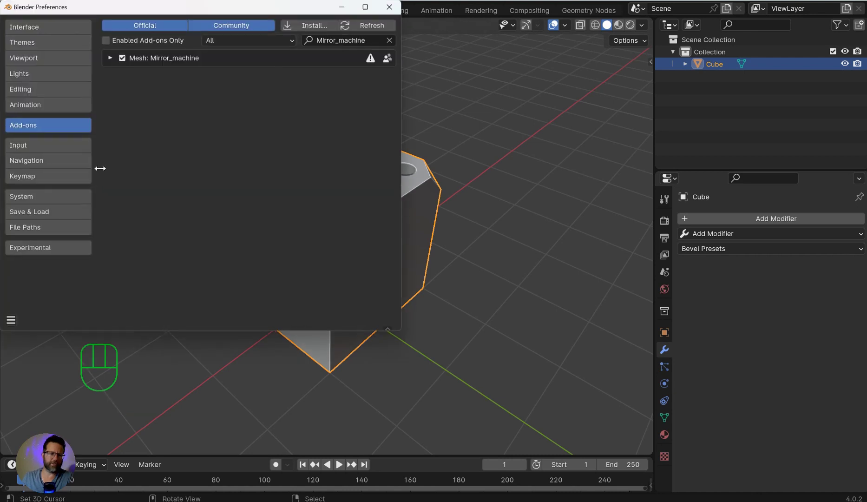
{"action": "left_click", "coordinate": [110, 58]}
{"action": "left_click", "coordinate": [310, 200]}
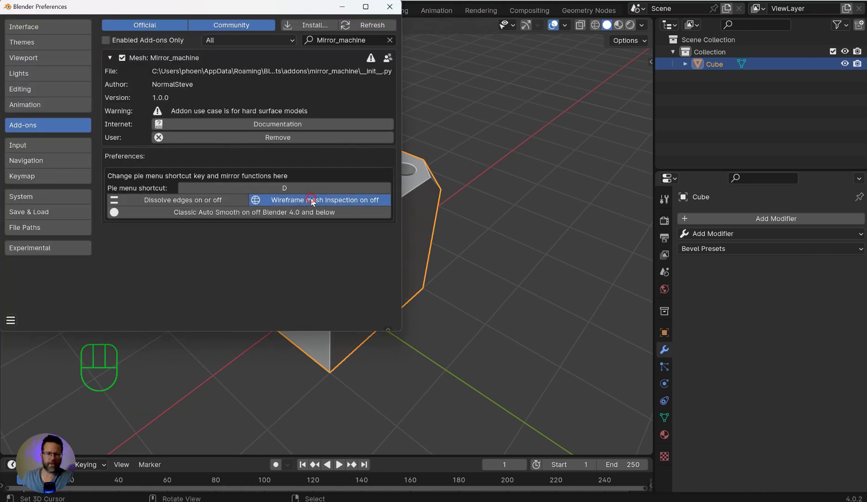
{"action": "left_click", "coordinate": [215, 199]}
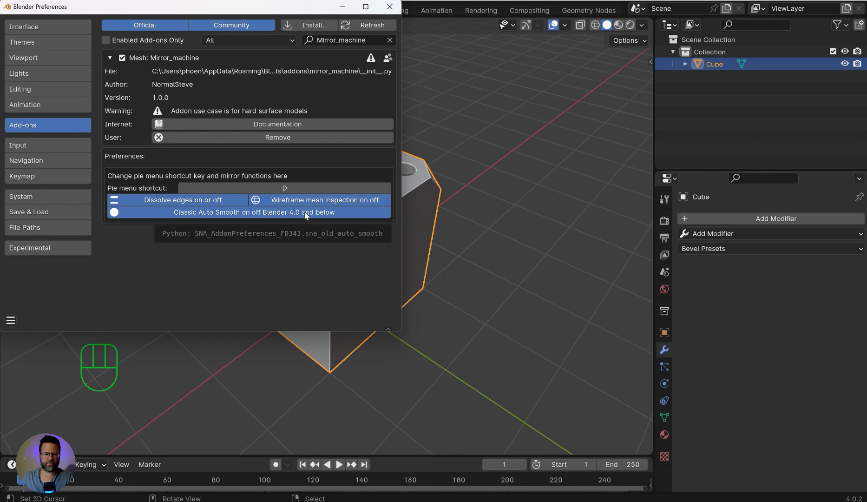
{"action": "left_click", "coordinate": [390, 7]}
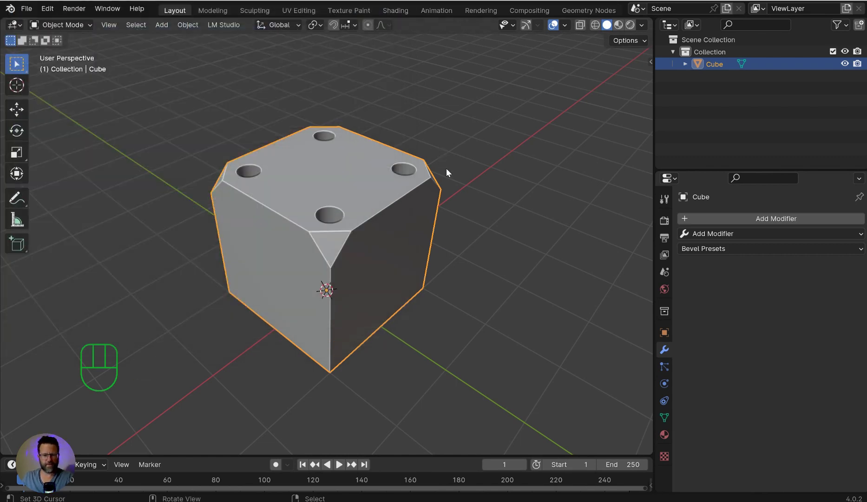
Step: Delete the drilled cube and add a fresh cube with the Mirror Machine add-on
{"action": "middle_click_drag", "start_coordinate": [447, 168], "coordinate": [405, 169]}
{"action": "key", "text": "Delete"}
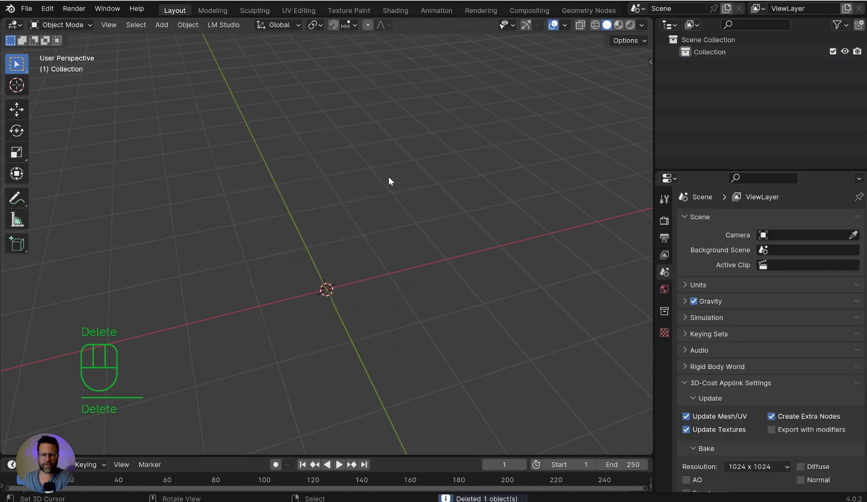
{"action": "key", "text": "d"}
{"action": "left_click", "coordinate": [239, 202]}
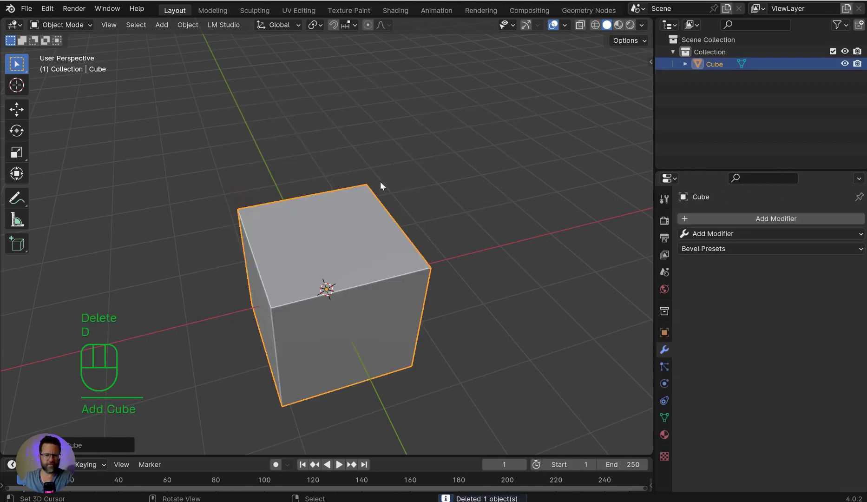
Step: Chamfer the cube's top front-right corner in Edit Mode with Bevel Vertices, and return to Object Mode
{"action": "key", "text": "Tab"}
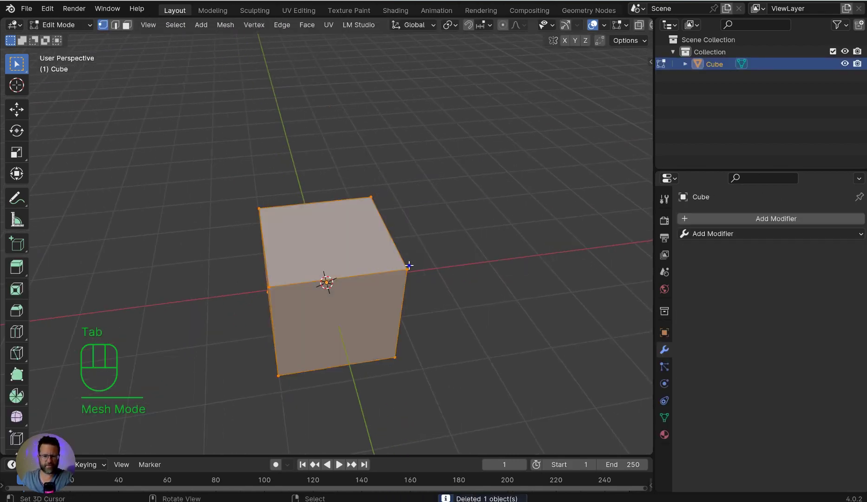
{"action": "left_click", "coordinate": [408, 267]}
{"action": "key", "text": "ctrl+v"}
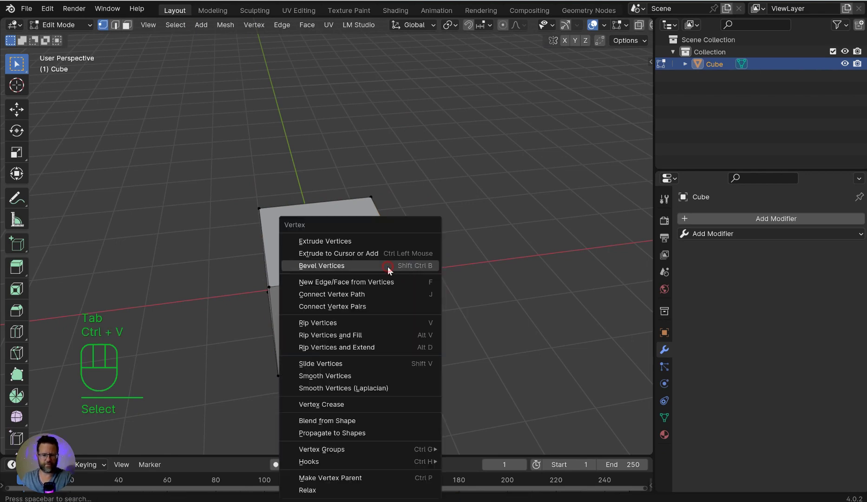
{"action": "left_click", "coordinate": [388, 267]}
{"action": "left_click", "coordinate": [441, 248]}
{"action": "key", "text": "Tab"}
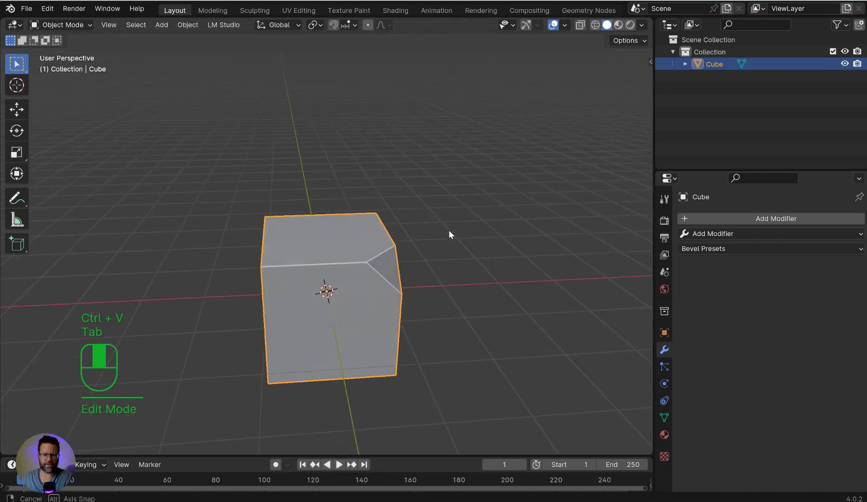
Step: Mirror the chamfered corner across the X axis with Mirror X positive and inspect the mesh edges in Edit Mode
{"action": "key", "text": "d"}
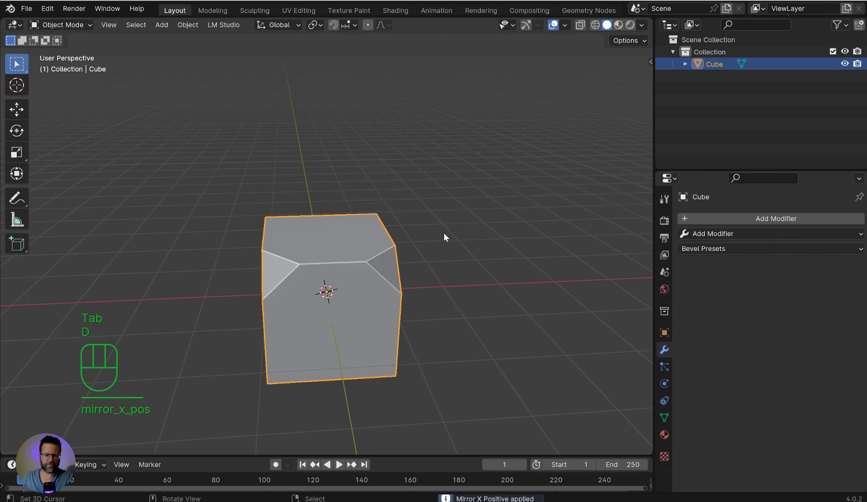
{"action": "middle_click_drag", "start_coordinate": [430, 236], "coordinate": [450, 153]}
{"action": "scroll", "coordinate": [457, 270], "scroll_direction": "up", "scroll_amount": 4}
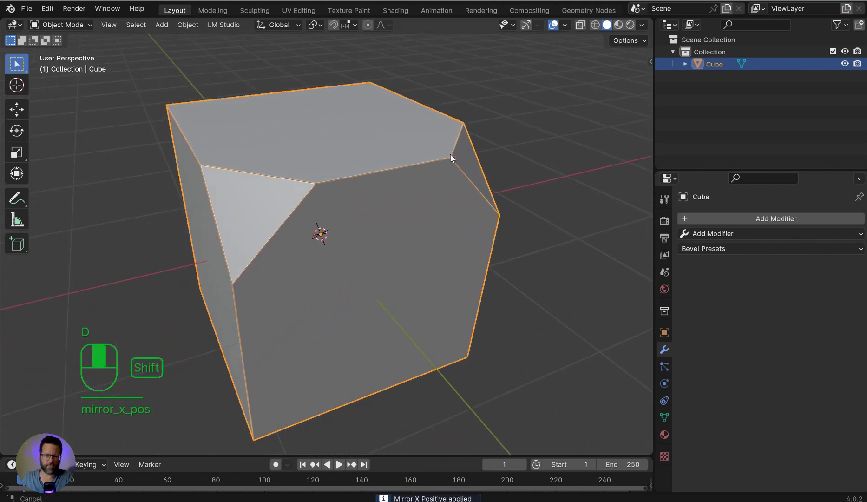
{"action": "middle_click_drag", "start_coordinate": [290, 173], "coordinate": [281, 219]}
{"action": "key", "text": "Tab"}
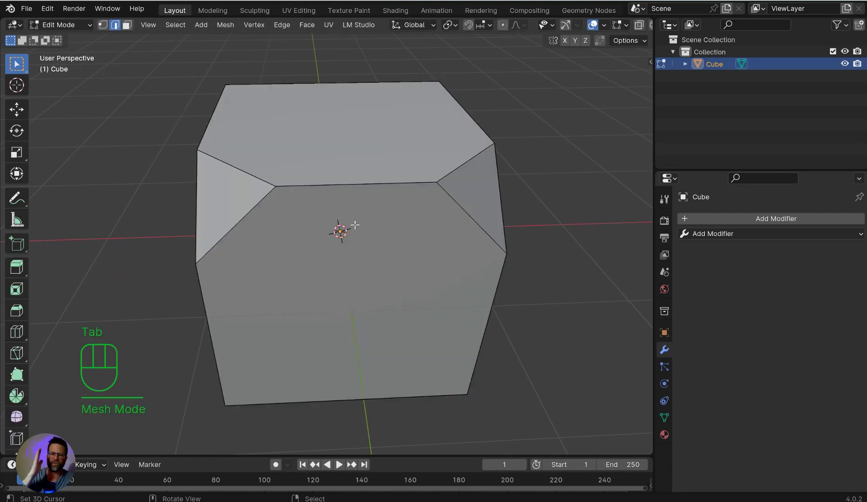
{"action": "middle_click_drag", "start_coordinate": [342, 196], "coordinate": [397, 209]}
{"action": "scroll", "coordinate": [397, 209], "scroll_direction": "down", "scroll_amount": 3}
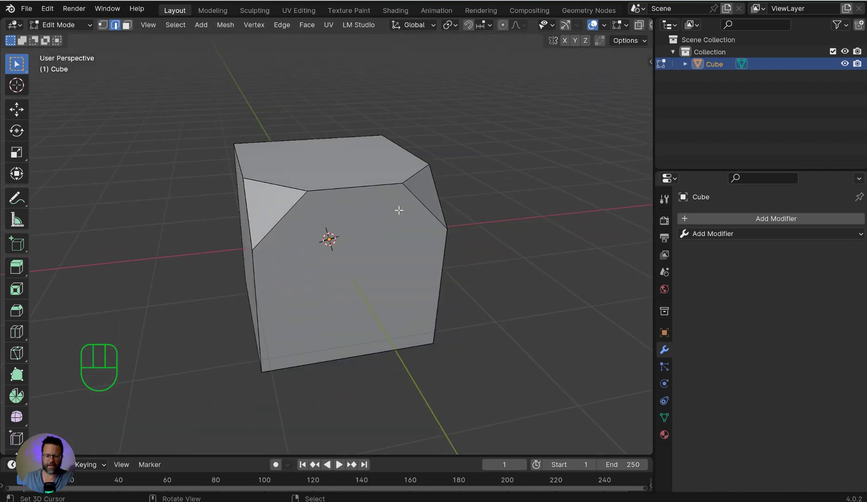
Step: Mirror the chamfered corners to the cube's underside with Mirror Z Up and to the back across the Y axis
{"action": "key", "text": "d"}
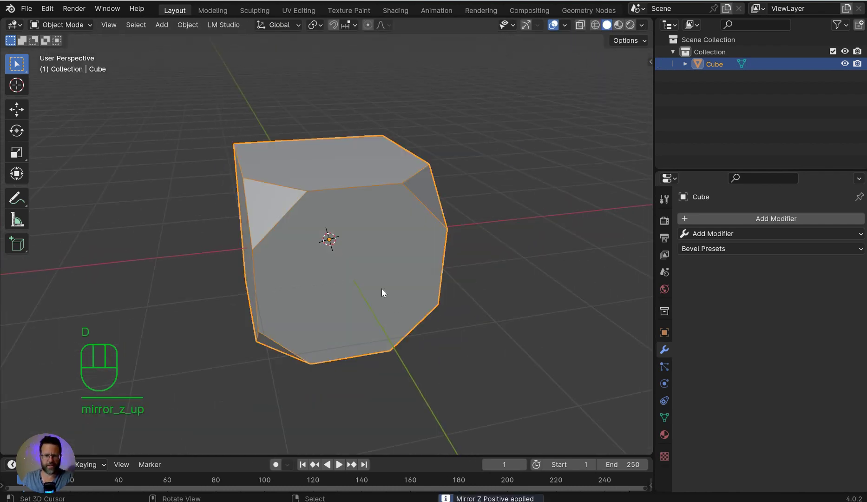
{"action": "middle_click_drag", "start_coordinate": [382, 288], "coordinate": [354, 319]}
{"action": "key", "text": "d"}
Step: Cut a small round hole beside the front-right chamfer from top view with Carver's Difference circle, and apply Shade Smooth
{"action": "key", "text": "KP_7"}
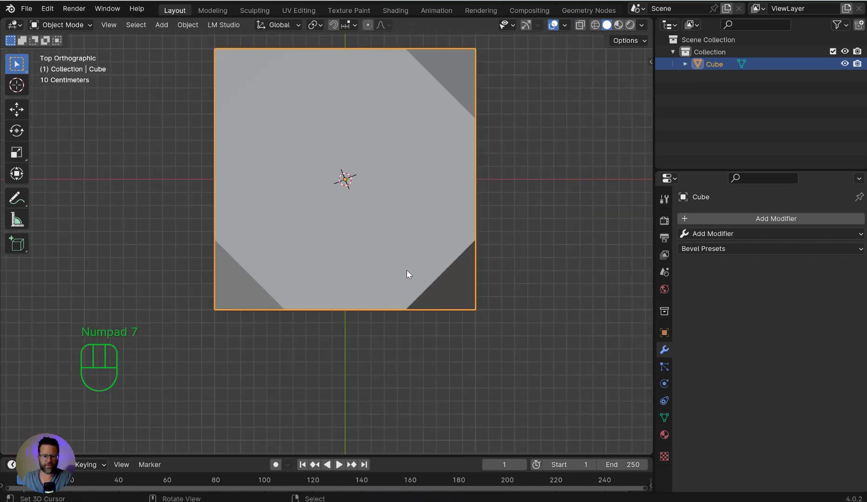
{"action": "key", "text": "ctrl+shift+x"}
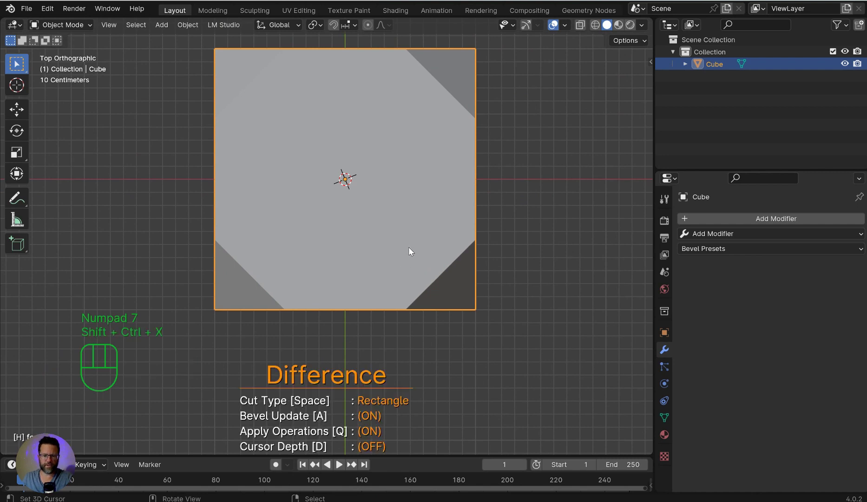
{"action": "key", "text": "space"}
{"action": "left_click_drag", "start_coordinate": [423, 251], "coordinate": [438, 269]}
{"action": "middle_click_drag", "start_coordinate": [466, 302], "coordinate": [476, 249]}
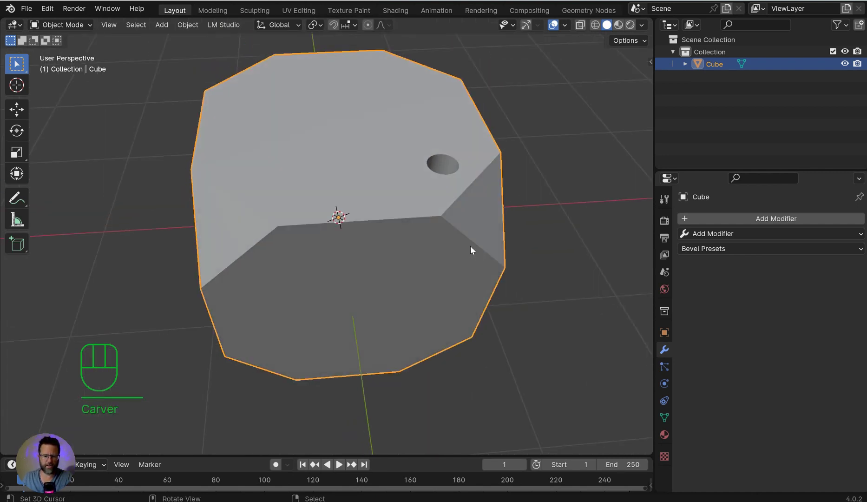
{"action": "key", "text": "d"}
{"action": "left_click", "coordinate": [413, 179]}
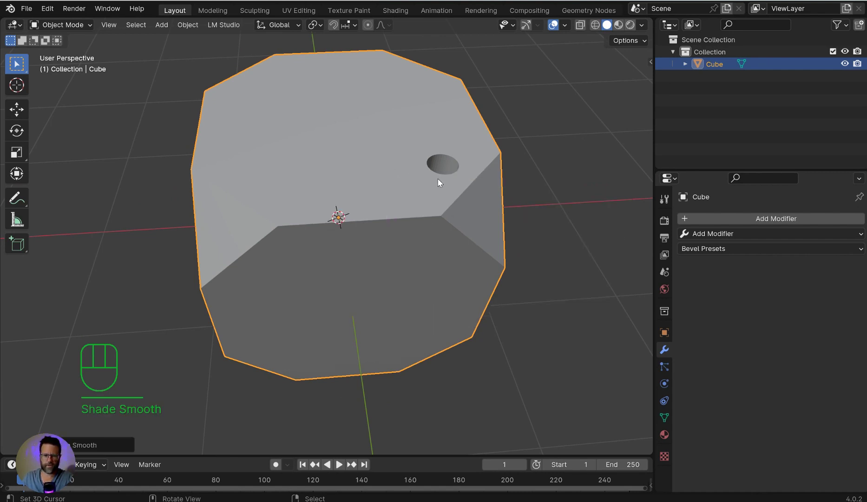
Step: Add a 3DS Bevel modifier to the cube and switch it to the B_Level 1 bevel preset
{"action": "left_click", "coordinate": [738, 248]}
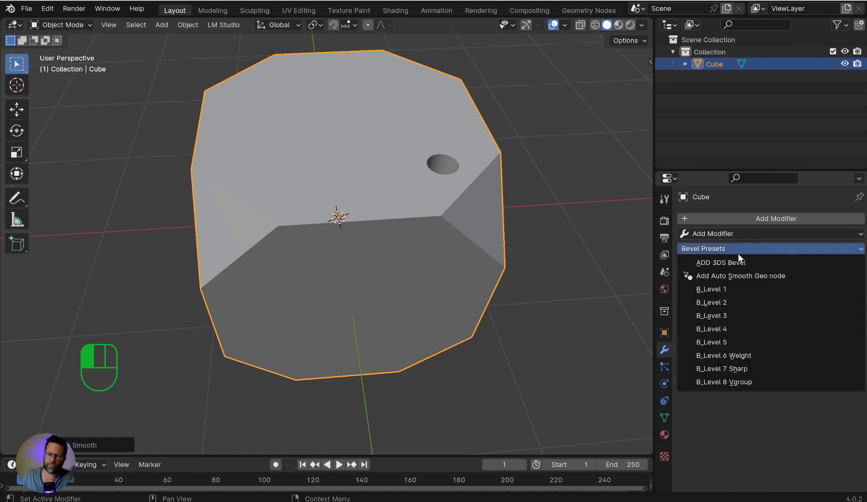
{"action": "left_click", "coordinate": [740, 261]}
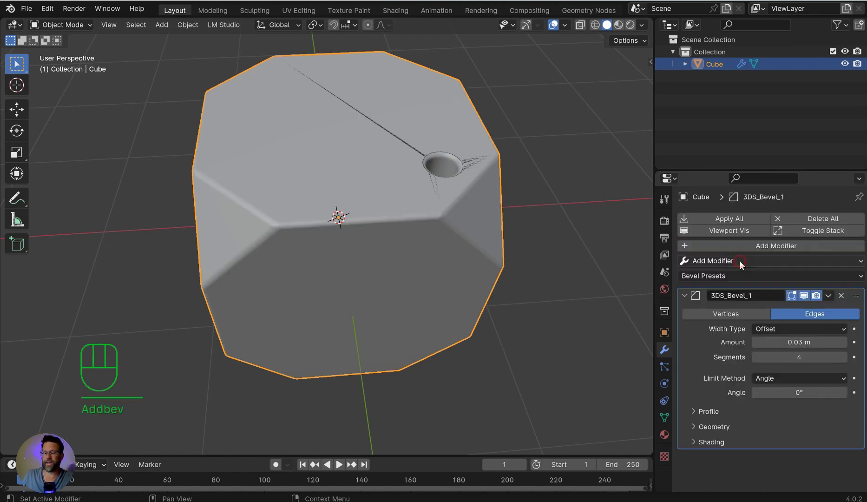
{"action": "left_click", "coordinate": [735, 273]}
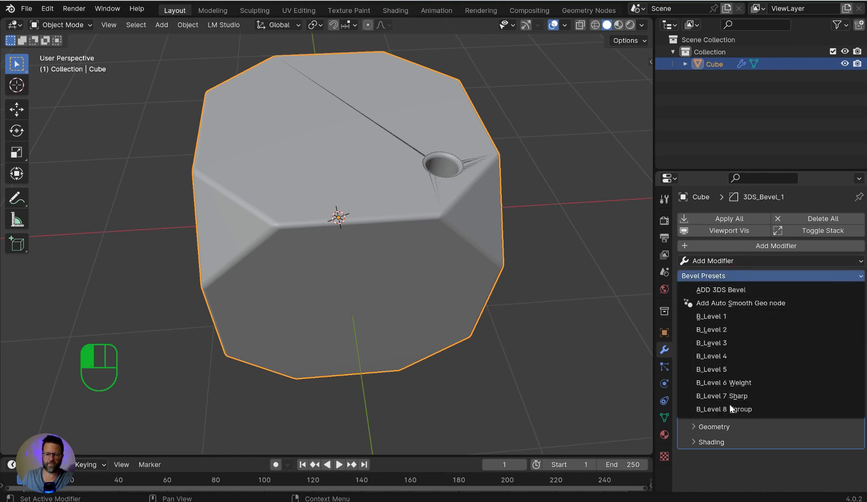
{"action": "left_click", "coordinate": [746, 316]}
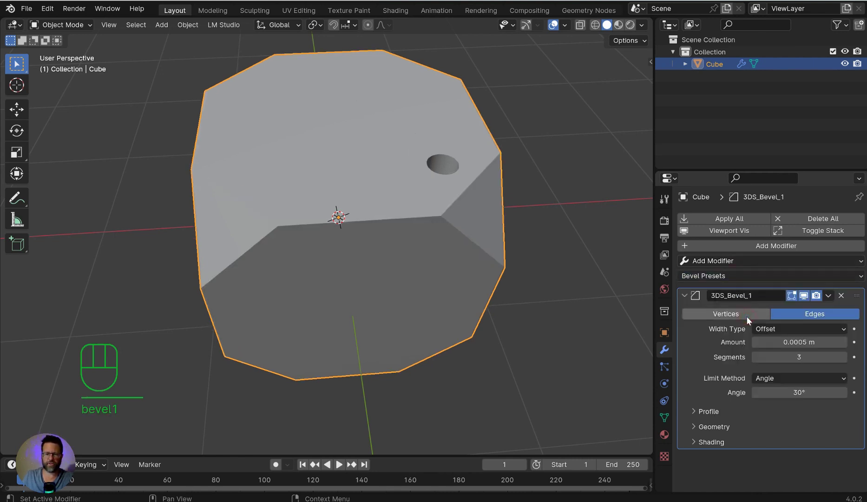
Step: Turn on viewport cavity shading with the Mirror Machine add-on to emphasize the cube's edges
{"action": "middle_click_drag", "start_coordinate": [554, 163], "coordinate": [504, 177]}
{"action": "scroll", "coordinate": [502, 184], "scroll_direction": "up", "scroll_amount": 5}
{"action": "scroll", "coordinate": [504, 177], "scroll_direction": "up", "scroll_amount": 3}
{"action": "scroll", "coordinate": [504, 176], "scroll_direction": "down", "scroll_amount": 5}
{"action": "key", "text": "d"}
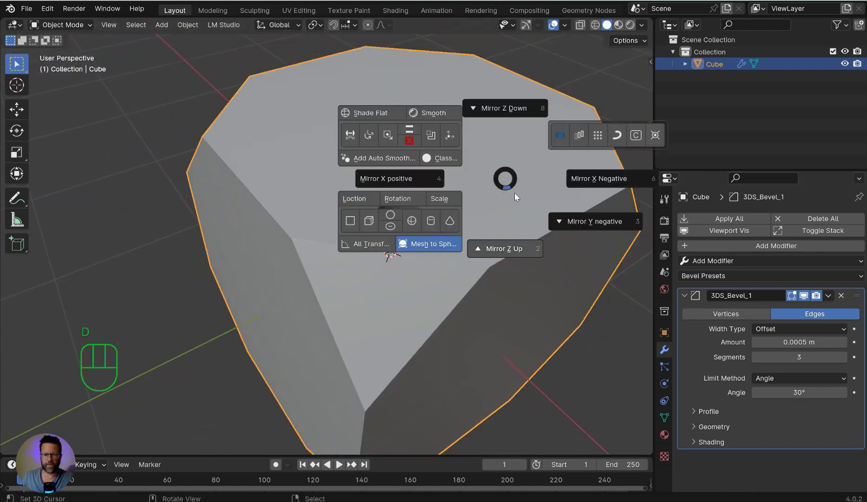
{"action": "left_click", "coordinate": [635, 136]}
{"action": "middle_click_drag", "start_coordinate": [466, 213], "coordinate": [460, 255]}
{"action": "scroll", "coordinate": [460, 252], "scroll_direction": "down", "scroll_amount": 2}
Step: Mirror the hole across the X axis with Mirror X positive and downward across Z with Mirror Z Up
{"action": "key", "text": "d"}
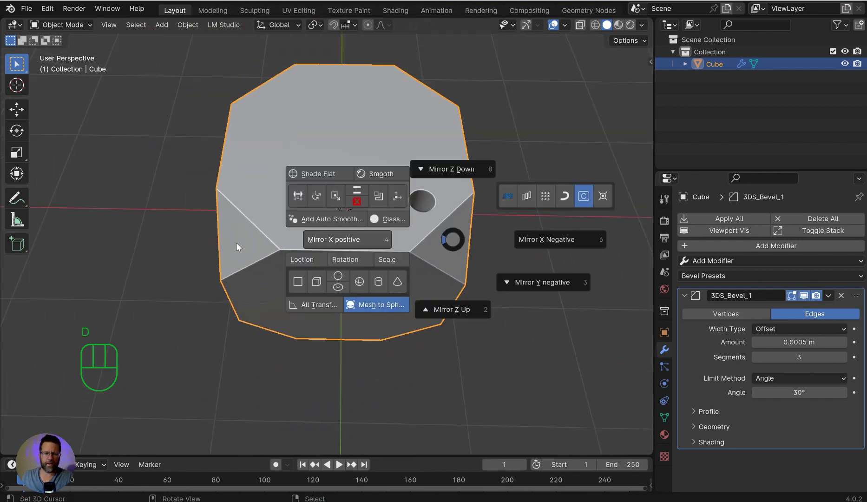
{"action": "left_click", "coordinate": [236, 242]}
{"action": "key", "text": "d"}
{"action": "left_click", "coordinate": [336, 294]}
{"action": "middle_click_drag", "start_coordinate": [338, 294], "coordinate": [451, 183]}
{"action": "key", "text": "d"}
{"action": "left_click", "coordinate": [436, 275]}
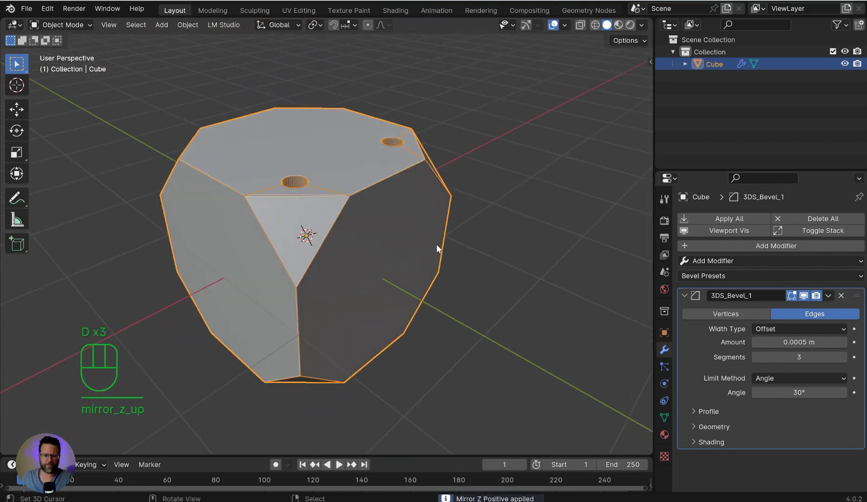
Step: Mirror the two front holes across the Y axis to the cube's back corners
{"action": "key", "text": "d"}
{"action": "left_click", "coordinate": [417, 292]}
{"action": "middle_click_drag", "start_coordinate": [417, 292], "coordinate": [433, 229]}
{"action": "scroll", "coordinate": [421, 272], "scroll_direction": "up", "scroll_amount": 6}
{"action": "scroll", "coordinate": [433, 226], "scroll_direction": "down", "scroll_amount": 8}
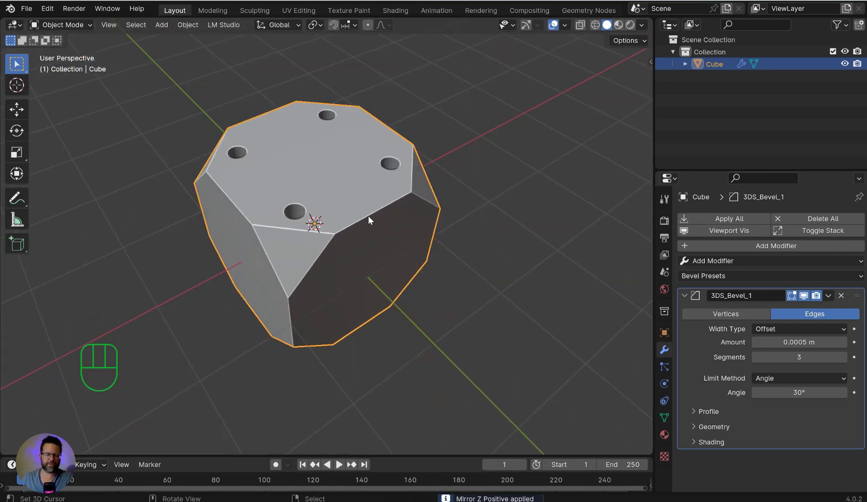
Step: Knife-cut a straight edge along the Y axis between the two holes on the top face's +X side, in Edit Mode from top view
{"action": "key", "text": "Tab"}
{"action": "middle_click_drag", "start_coordinate": [387, 252], "coordinate": [386, 288]}
{"action": "key", "text": "KP_7"}
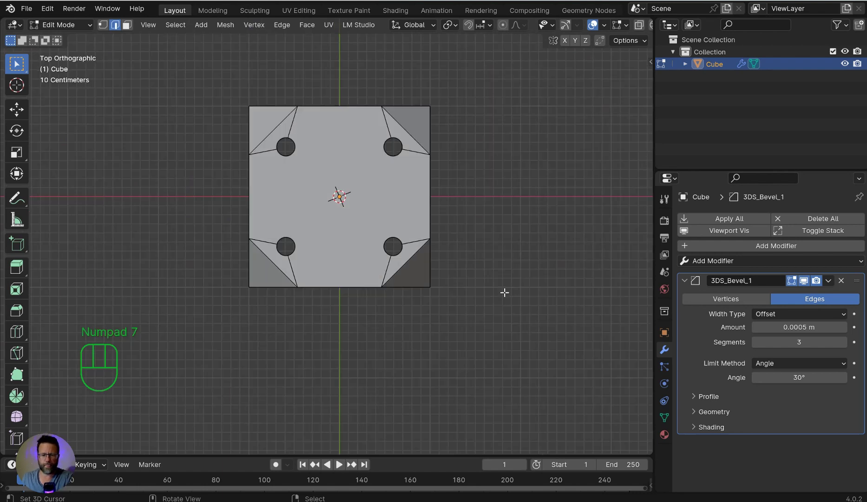
{"action": "scroll", "coordinate": [503, 290], "scroll_direction": "up", "scroll_amount": 6}
{"action": "middle_click_drag", "start_coordinate": [535, 281], "coordinate": [389, 367], "text": "shift"}
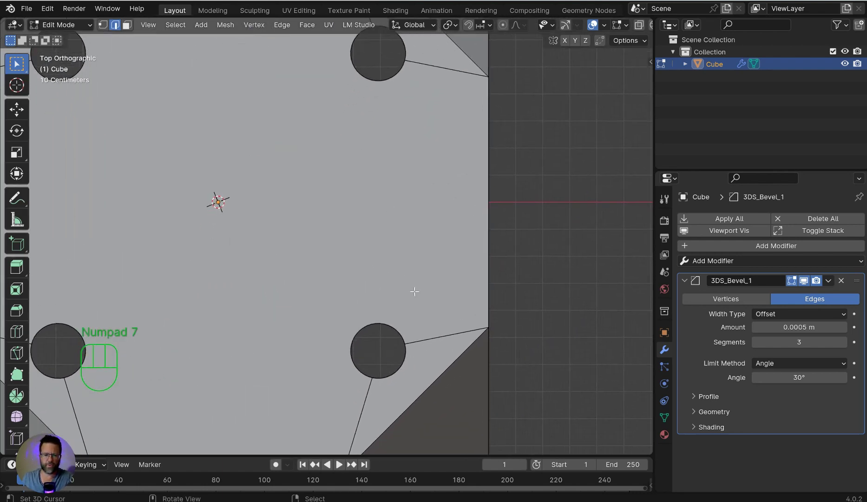
{"action": "key", "text": "Tab"}
{"action": "key", "text": "Tab"}
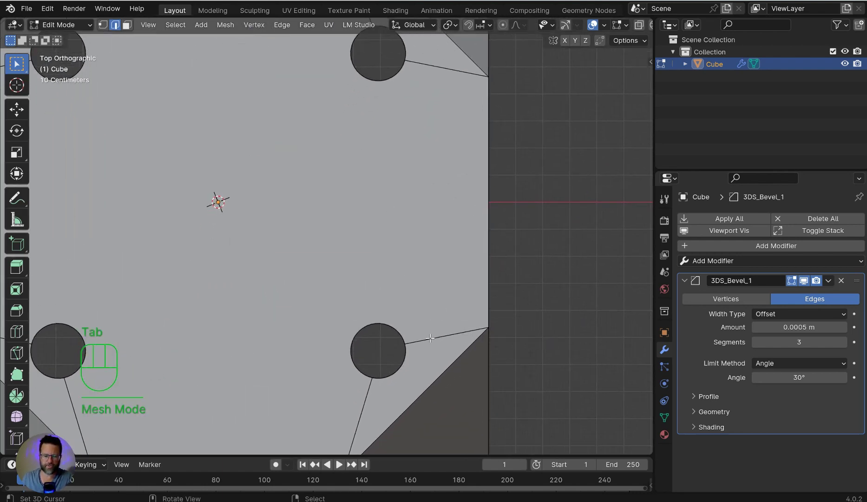
{"action": "key", "text": "k"}
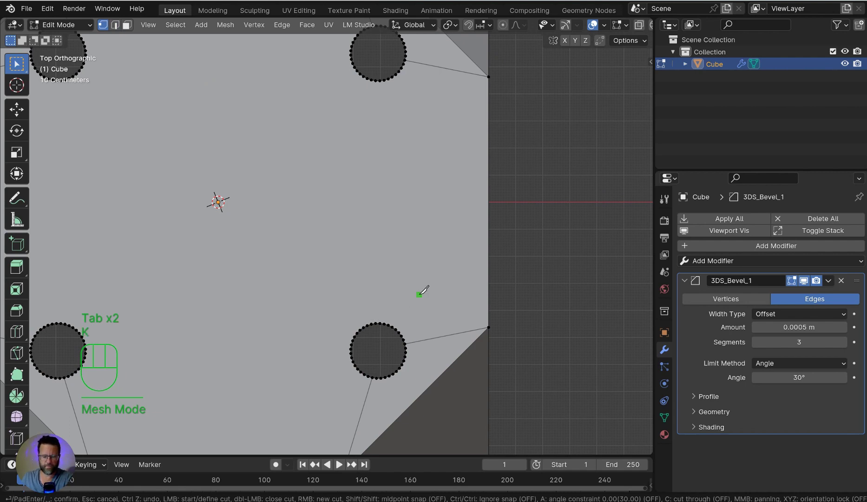
{"action": "left_click", "coordinate": [375, 322]}
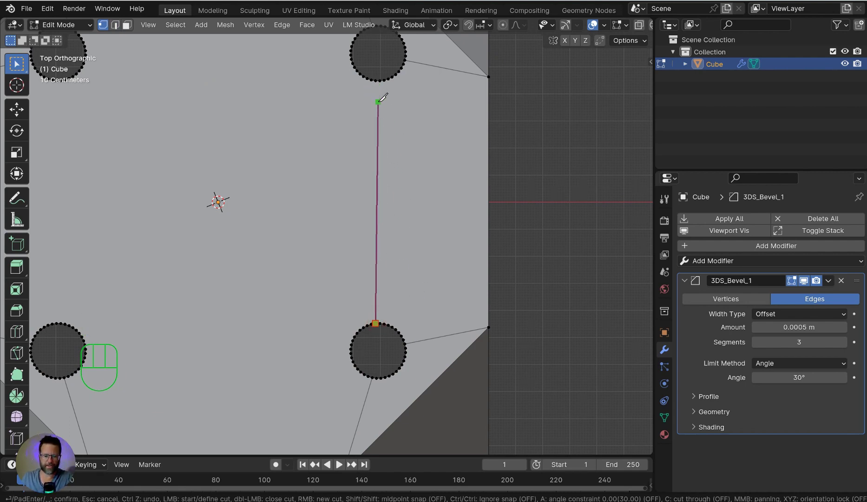
{"action": "key", "text": "y"}
{"action": "left_click", "coordinate": [375, 81]}
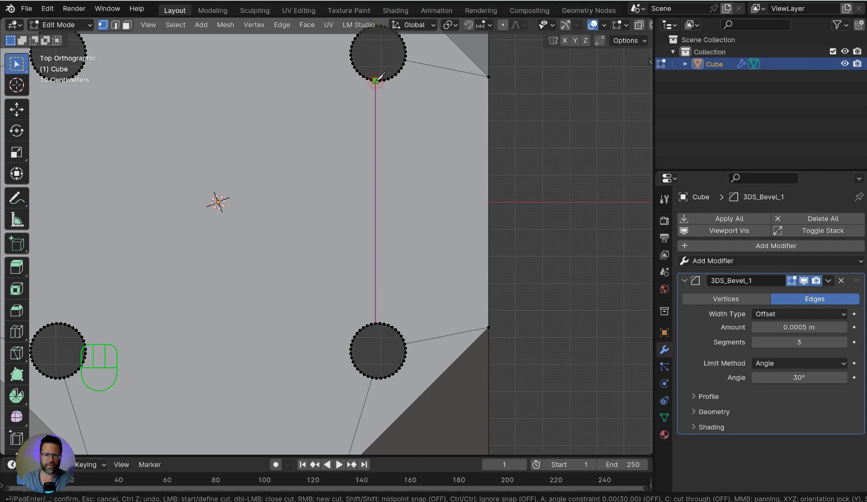
{"action": "key", "text": "Return"}
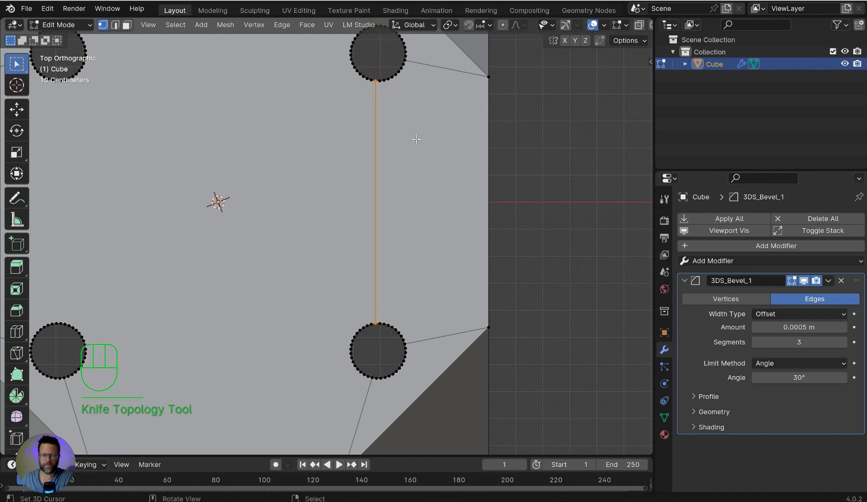
Step: Dissolve the two edges connecting the top face's +X side holes to the cube's +X edge
{"action": "scroll", "coordinate": [416, 181], "scroll_direction": "down", "scroll_amount": 3}
{"action": "key", "text": "Tab"}
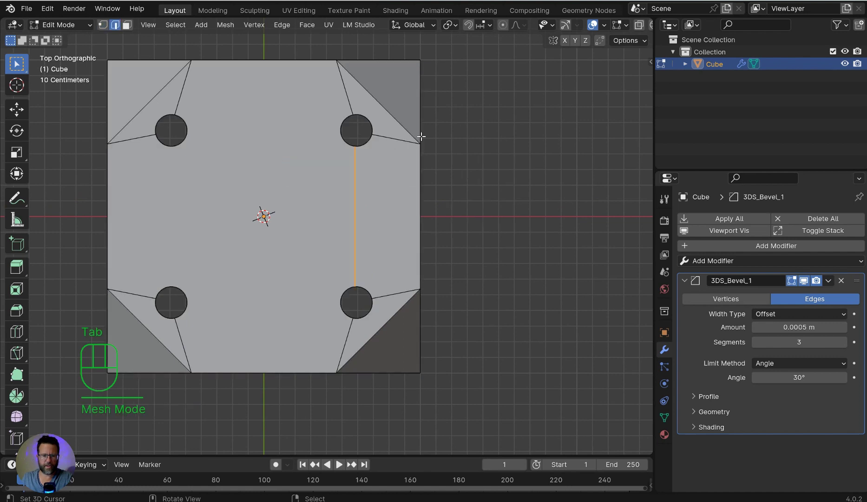
{"action": "left_click", "coordinate": [401, 140]}
{"action": "left_click", "coordinate": [392, 292], "text": "shift"}
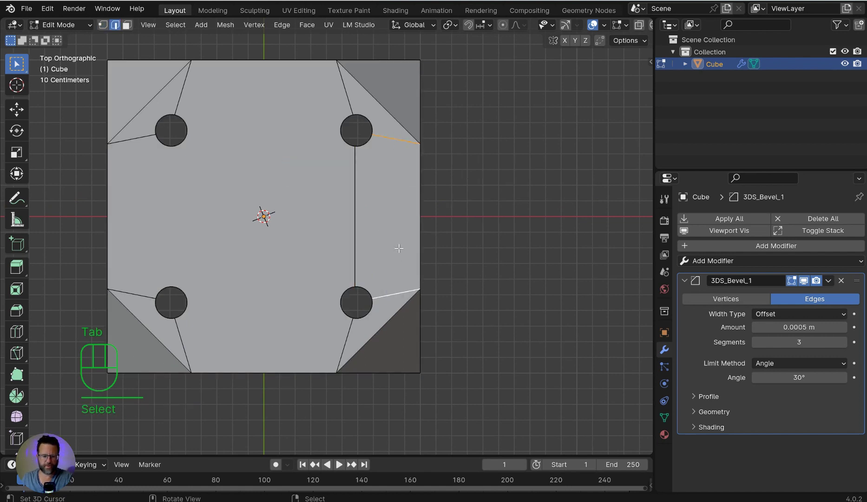
{"action": "key", "text": "x"}
{"action": "left_click", "coordinate": [375, 328]}
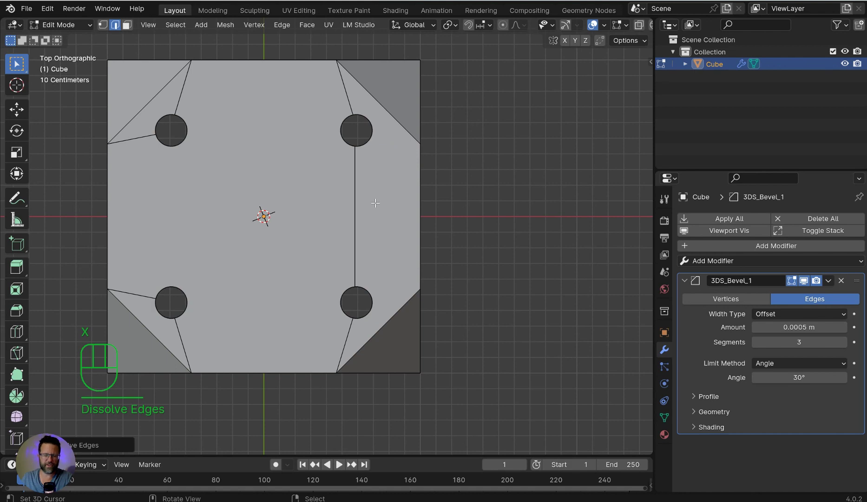
Step: Mirror the cleaned-up topology in Object Mode across X with Mirror X positive, across the Y axis, and across Z with Mirror Z Up
{"action": "scroll", "coordinate": [336, 209], "scroll_direction": "down", "scroll_amount": 2}
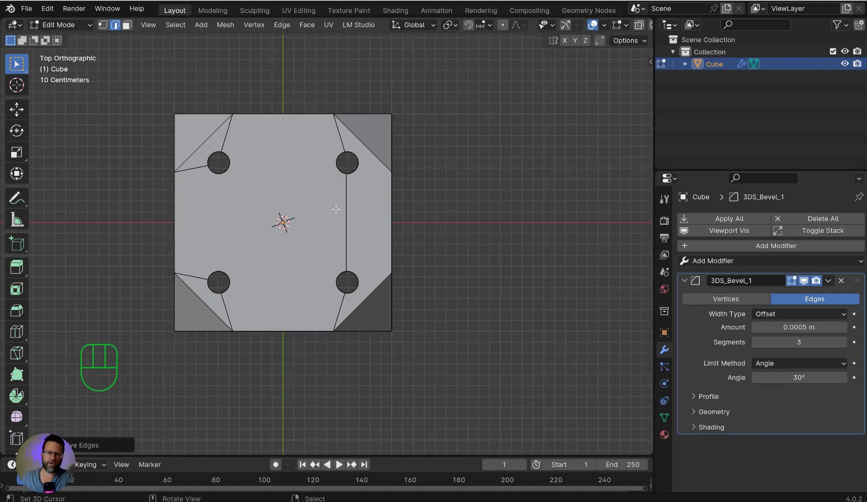
{"action": "middle_click_drag", "start_coordinate": [336, 209], "coordinate": [364, 229]}
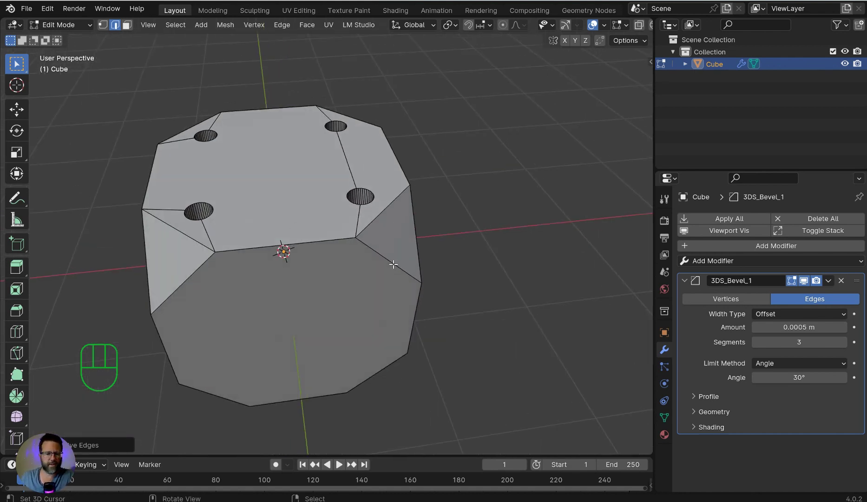
{"action": "key", "text": "Tab"}
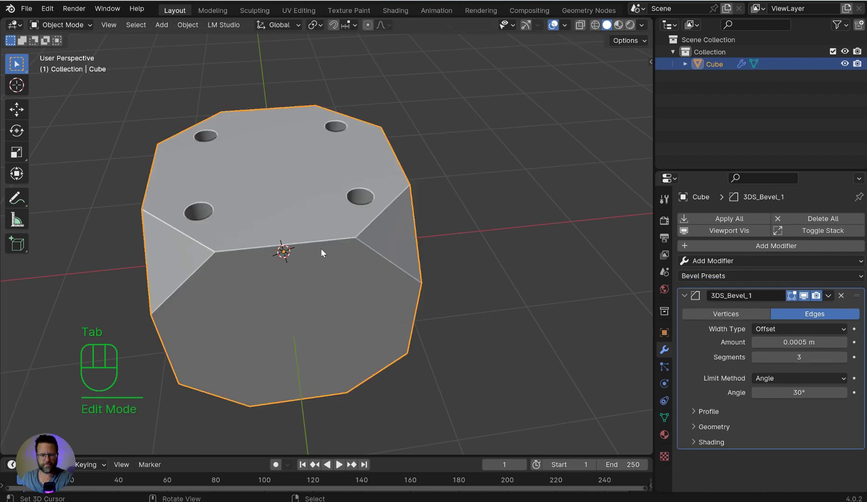
{"action": "key", "text": "d"}
{"action": "left_click", "coordinate": [410, 250]}
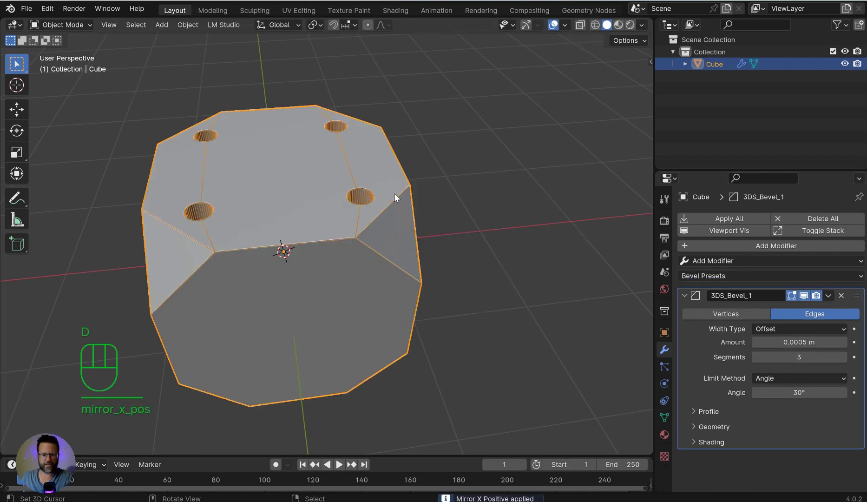
{"action": "key", "text": "d"}
{"action": "left_click", "coordinate": [435, 259]}
{"action": "key", "text": "d"}
{"action": "left_click", "coordinate": [401, 323]}
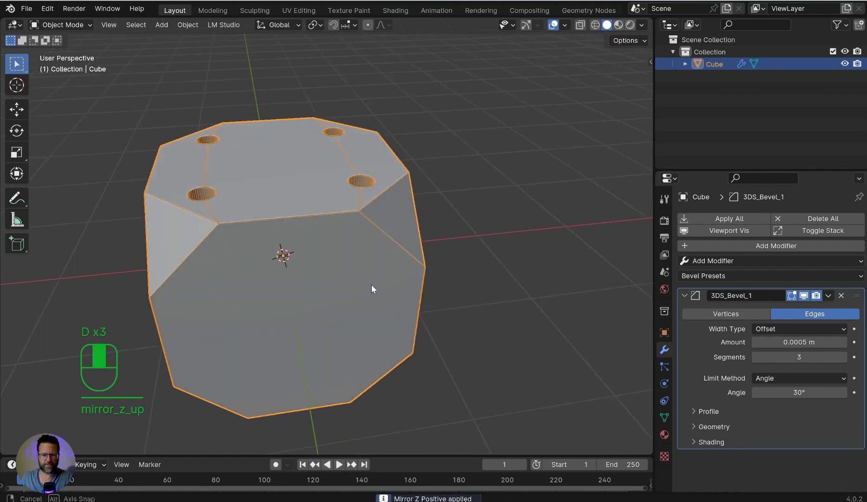
{"action": "mouse_move", "coordinate": [371, 284]}
{"action": "middle_mouse_down"}
{"action": "mouse_move", "coordinate": [393, 196]}
{"action": "mouse_move", "coordinate": [425, 196]}
{"action": "mouse_move", "coordinate": [395, 308]}
{"action": "mouse_move", "coordinate": [345, 303]}
{"action": "mouse_move", "coordinate": [325, 133]}
{"action": "mouse_move", "coordinate": [336, 271]}
{"action": "mouse_move", "coordinate": [302, 306]}
{"action": "mouse_move", "coordinate": [293, 215]}
{"action": "mouse_move", "coordinate": [335, 258]}
{"action": "mouse_move", "coordinate": [292, 304]}
{"action": "mouse_move", "coordinate": [358, 288]}
{"action": "middle_mouse_up"}
{"action": "key", "text": "Tab"}
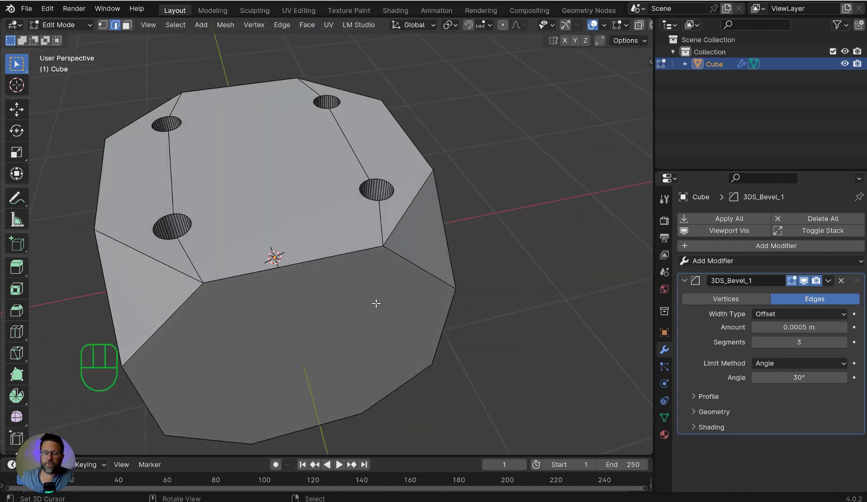
{"action": "key", "text": "Tab"}
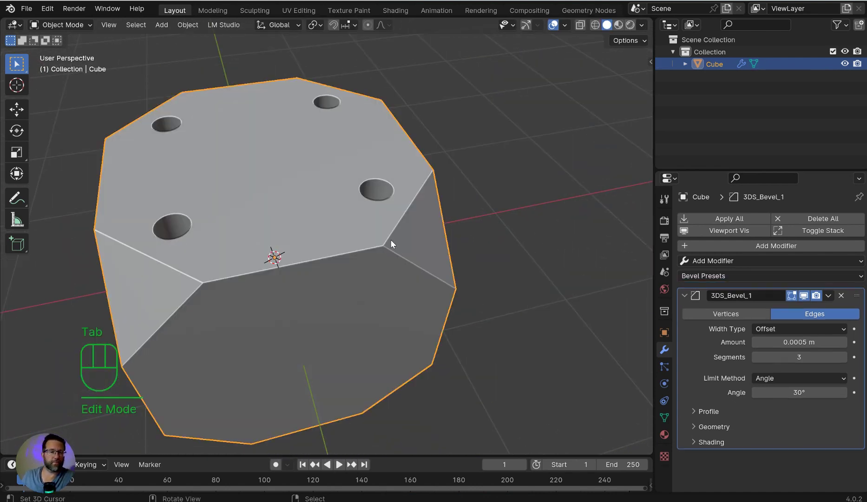
{"action": "middle_click_drag", "start_coordinate": [430, 273], "coordinate": [434, 249]}
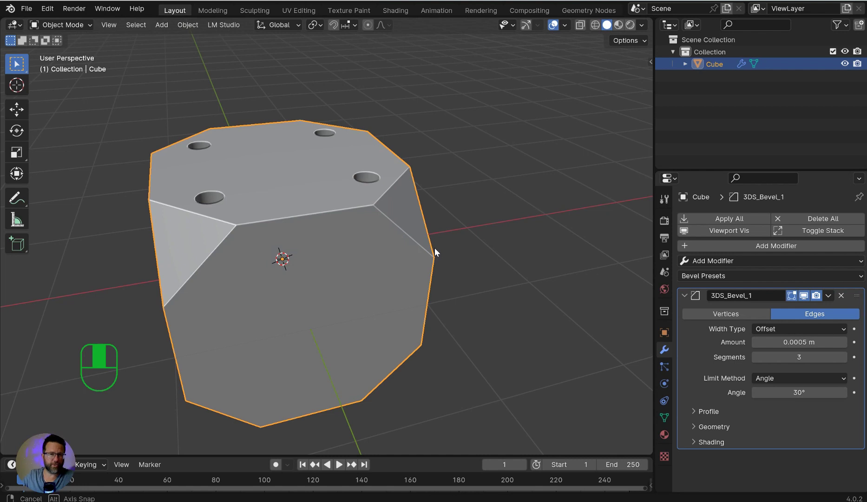
{"action": "key", "text": "Tab"}
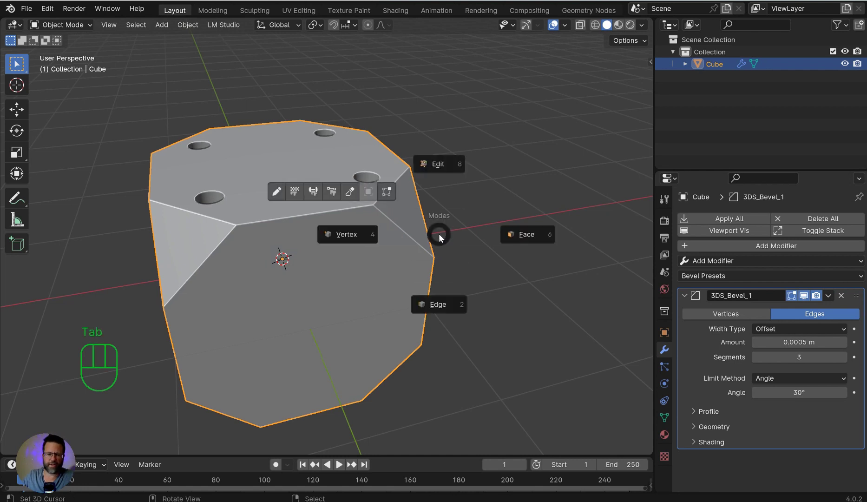
{"action": "key", "text": "d"}
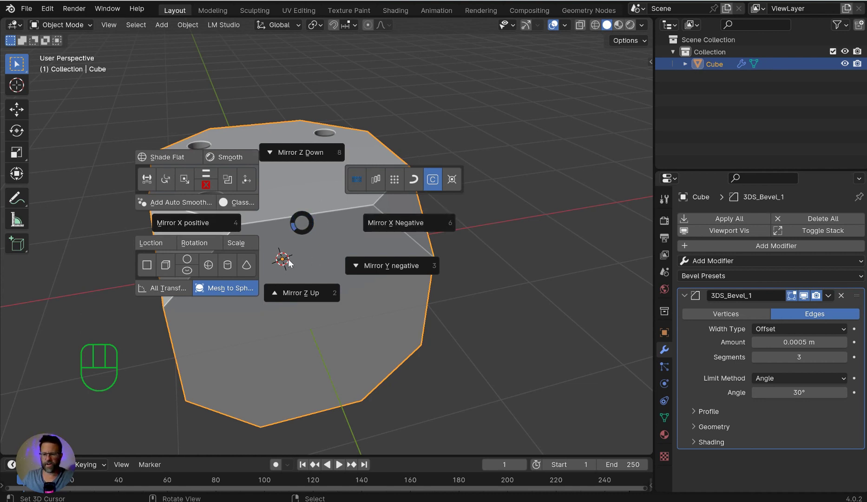
{"action": "key", "text": "Escape"}
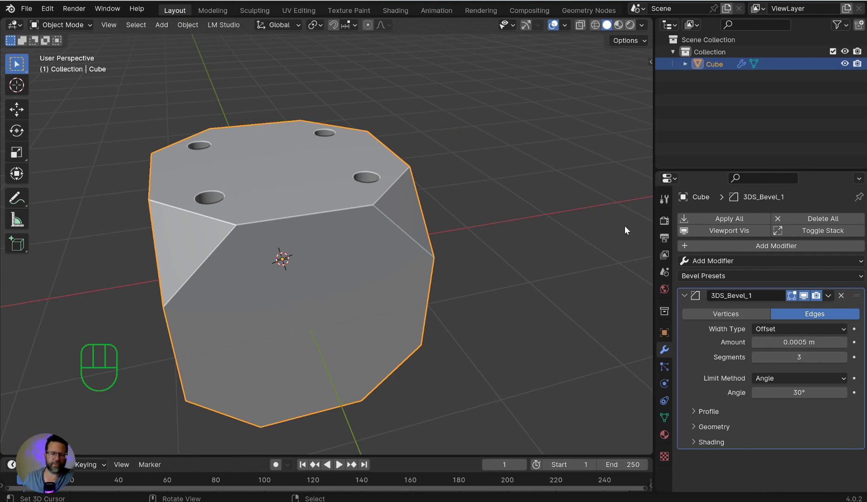
Step: Remove the 3DS_Bevel_1 modifier from the cube
{"action": "left_click", "coordinate": [841, 295]}
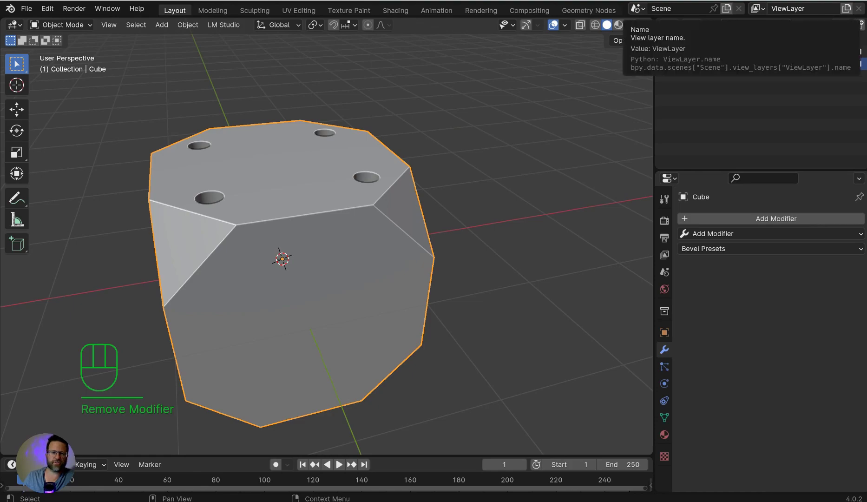